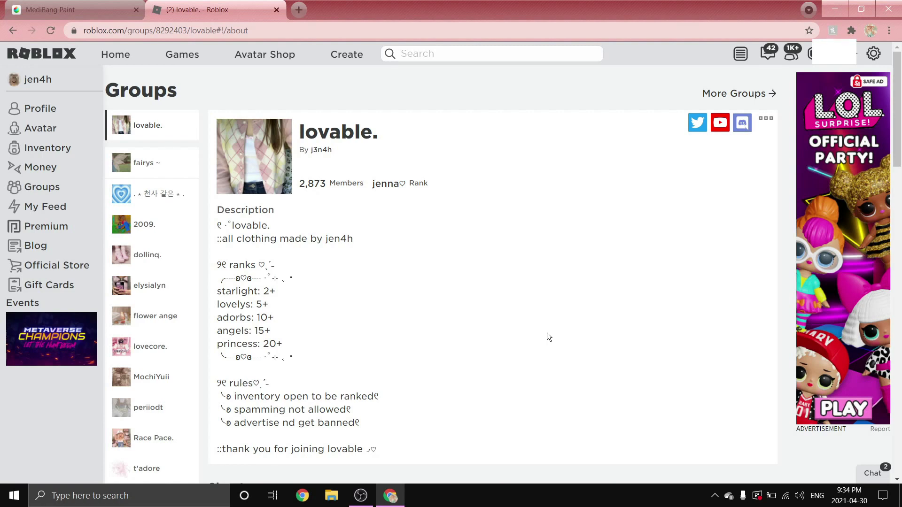
Close the Roblox group page and choose the MediBang Paint download on its website.
key("ctrl+w")
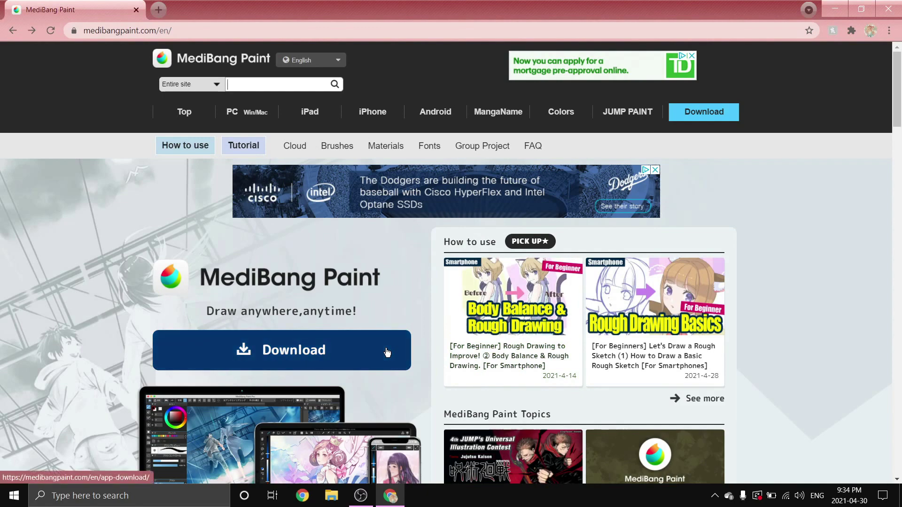
left_click(229, 358)
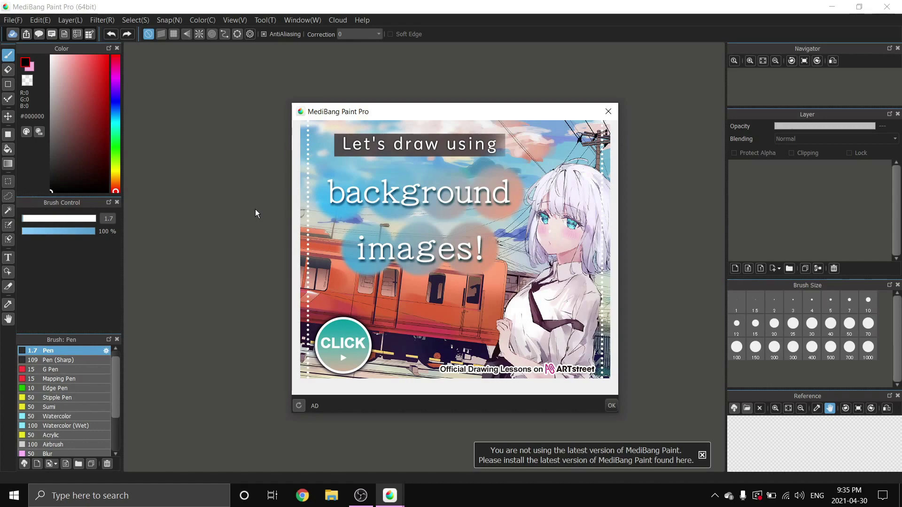
In MediBang Paint Pro, dismiss the startup advertisement and the Medibang Cloud Service window.
left_click(606, 113)
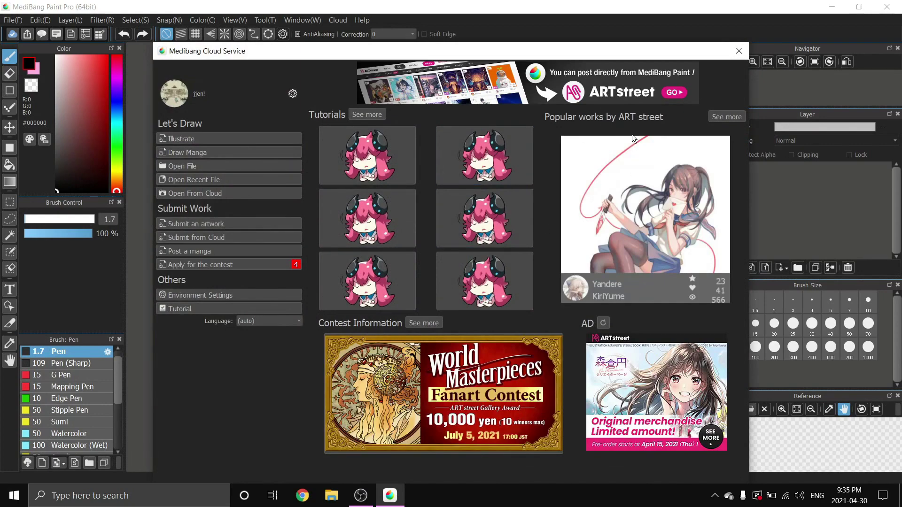
left_click(739, 50)
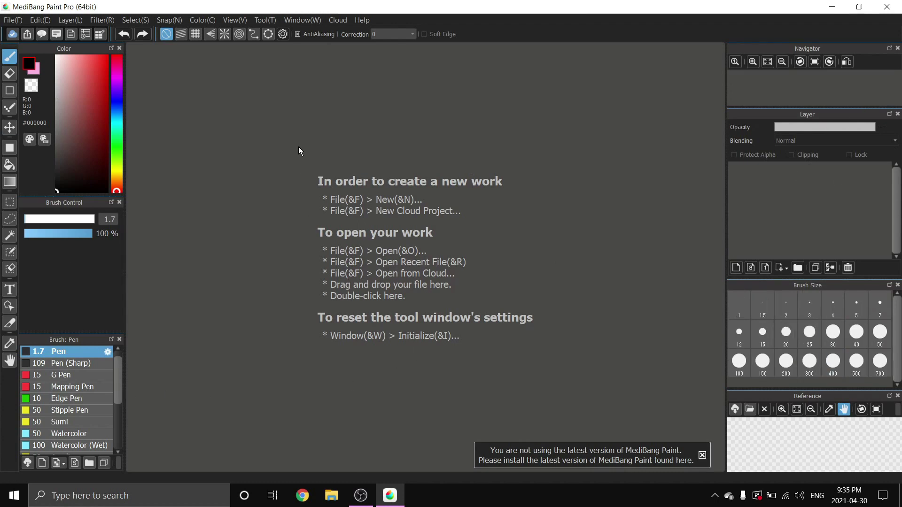
Show the Palette panel in the workspace and hide it again.
left_click(303, 20)
left_click(300, 80)
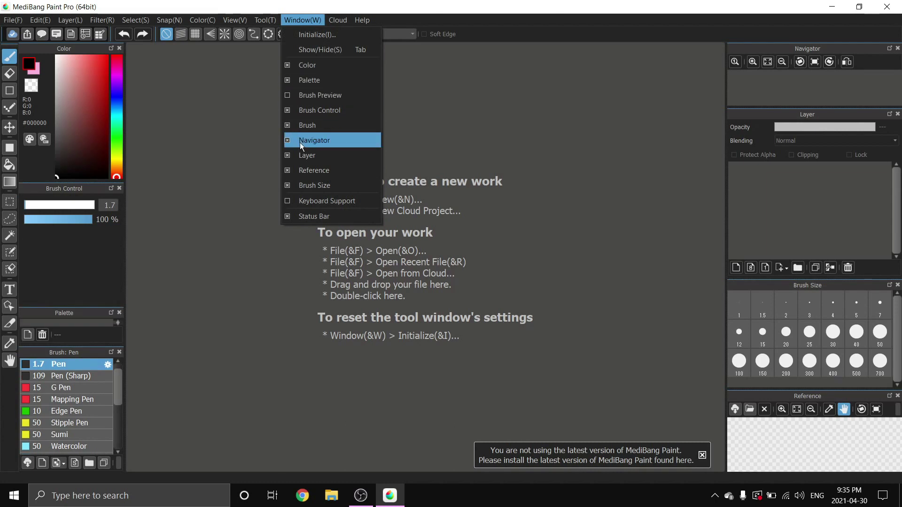
left_click(312, 79)
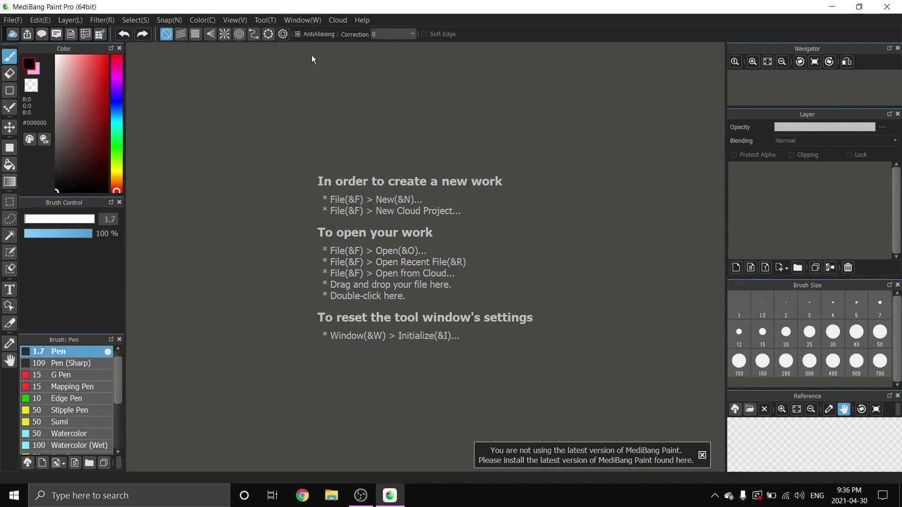
Hide the Color panel and restore it to the workspace.
left_click(307, 19)
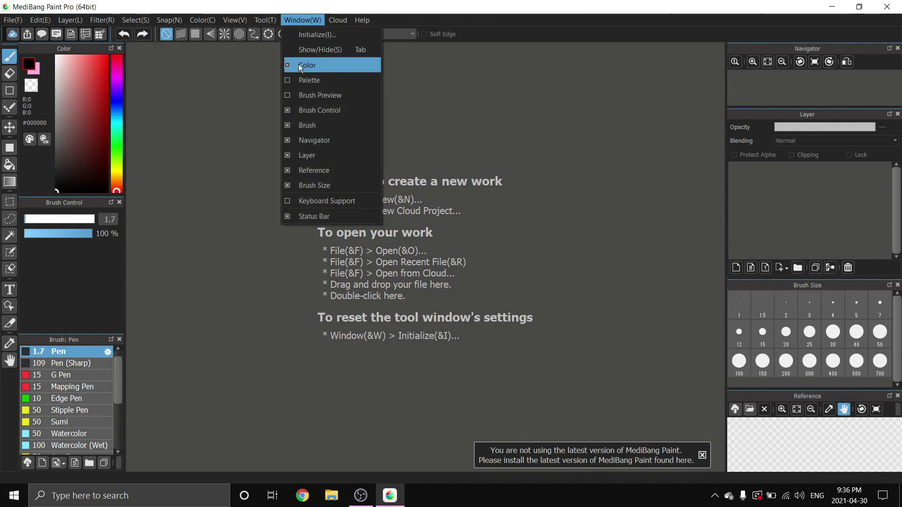
left_click(67, 119)
left_click(310, 20)
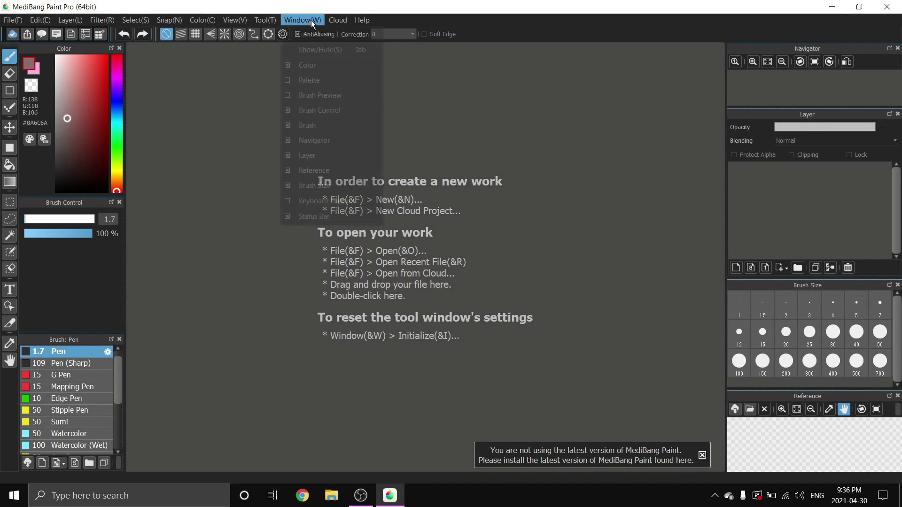
left_click(303, 69)
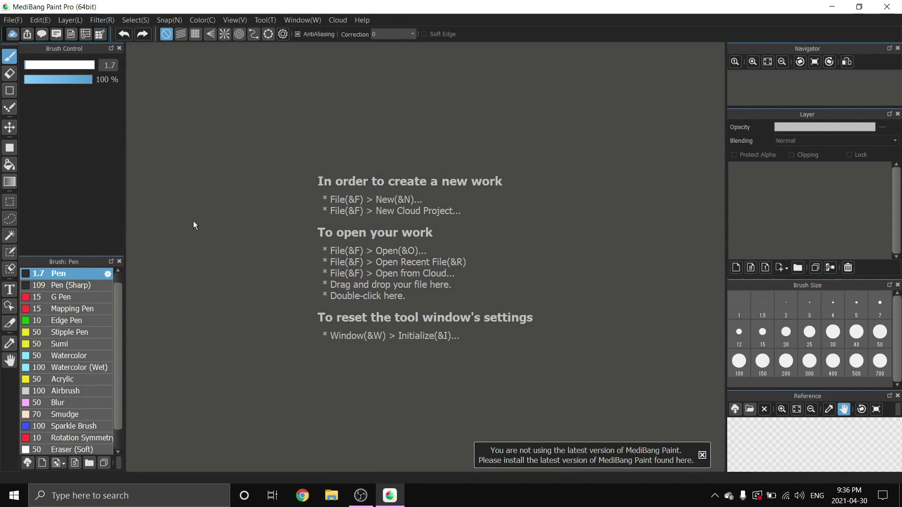
left_click(300, 21)
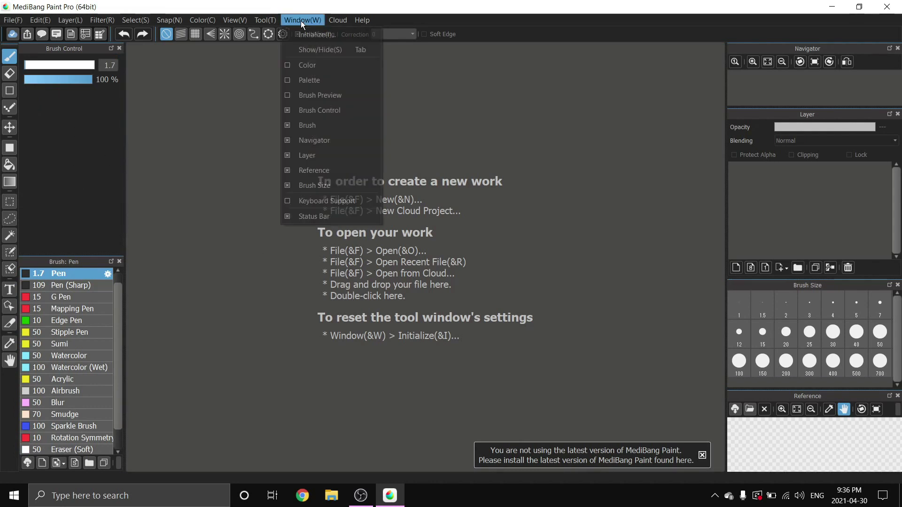
left_click(319, 64)
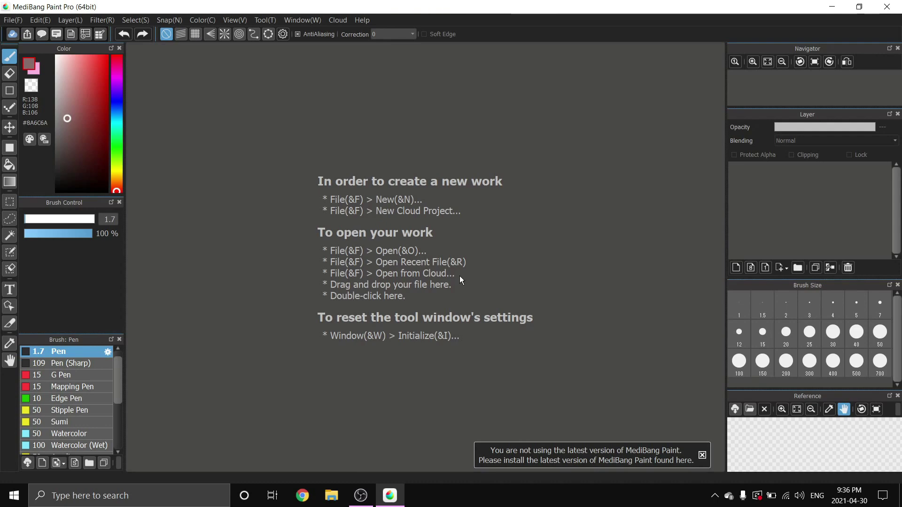
Open the clothing template image template (1).png from the Downloads folder.
left_click(13, 21)
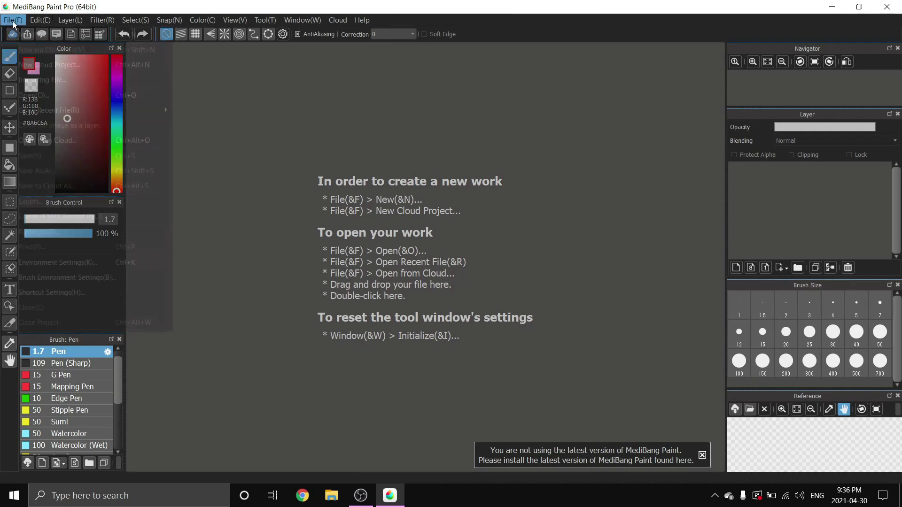
left_click(35, 95)
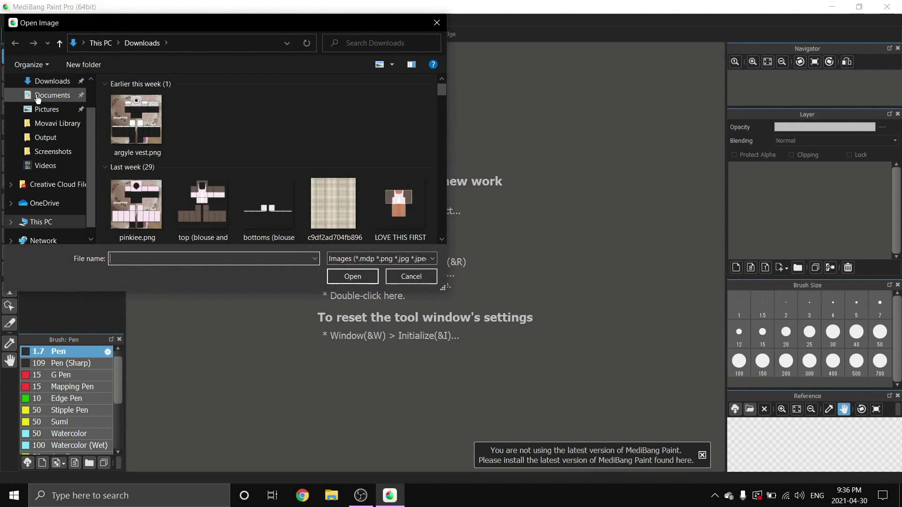
double_click(136, 204)
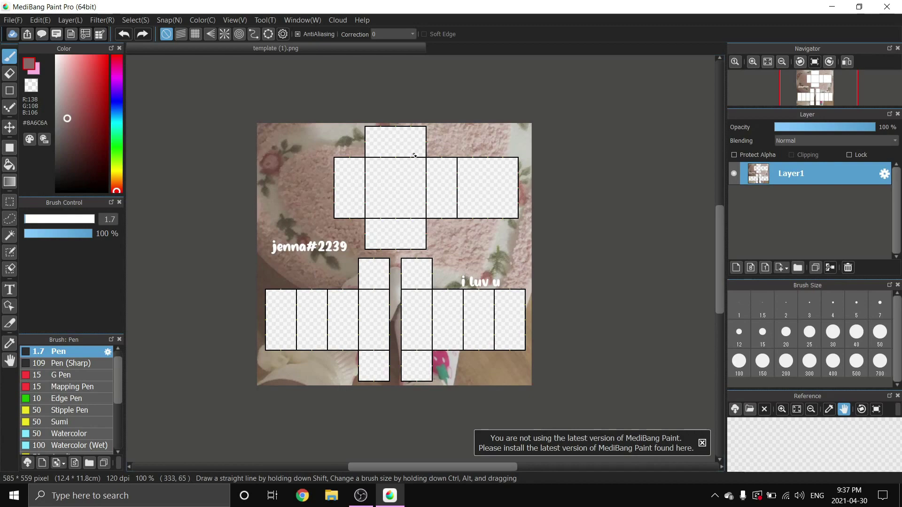
Examine the outlined torso and limb sections of the clothing template.
scroll(416, 154, "up", 3)
scroll(415, 155, "down", 1)
scroll(416, 155, "down", 4)
scroll(415, 156, "up", 3)
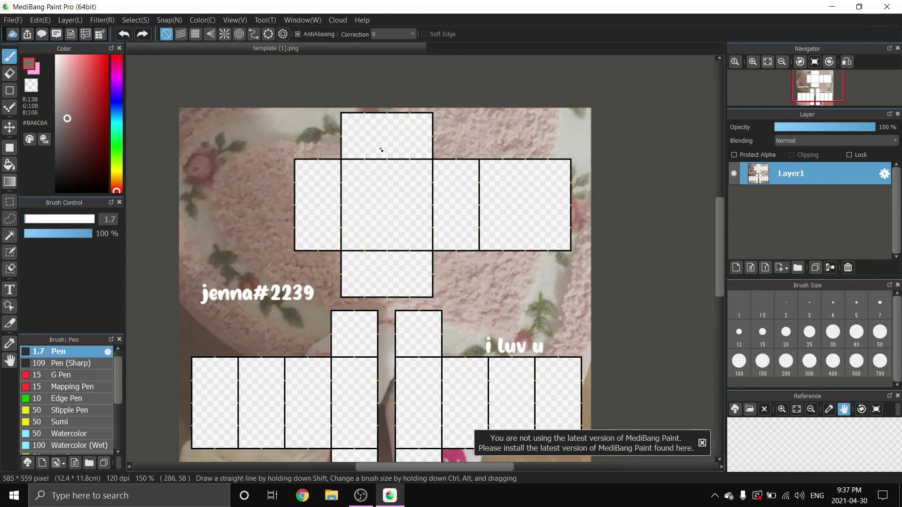
scroll(383, 151, "up", 1)
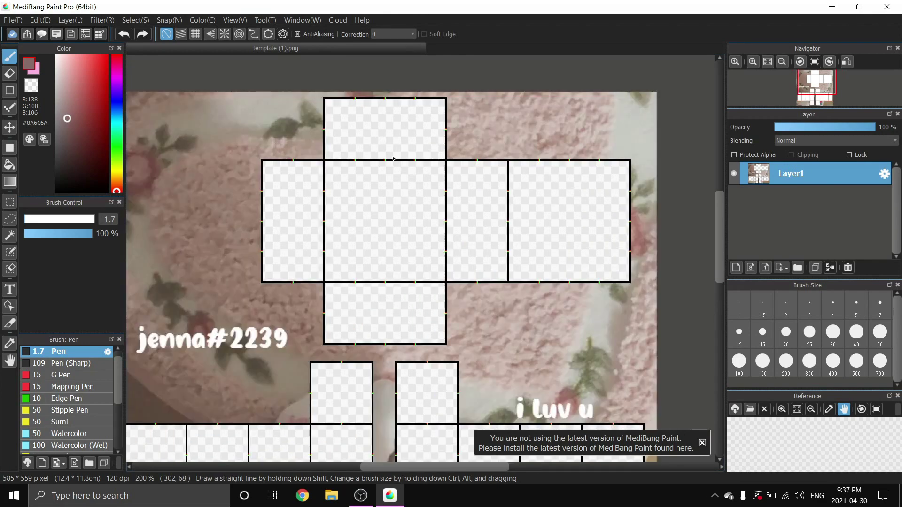
scroll(394, 159, "up", 2)
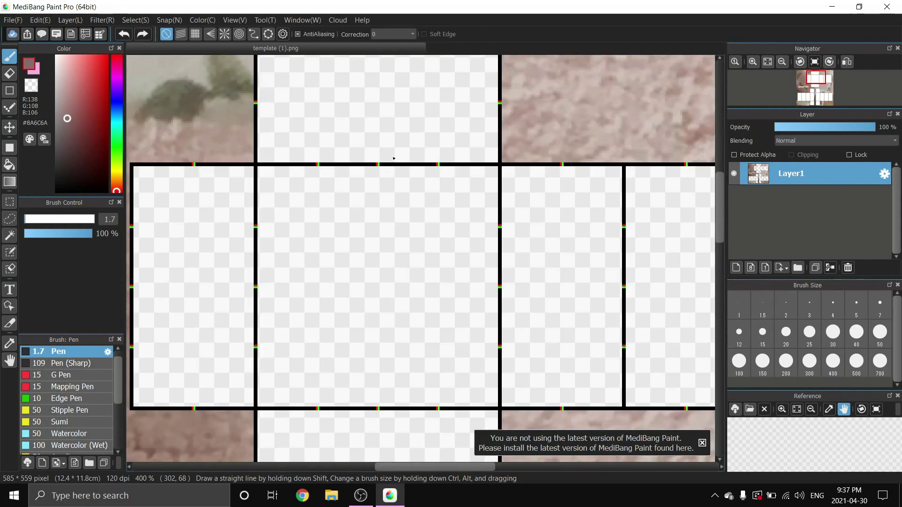
scroll(393, 158, "down", 4)
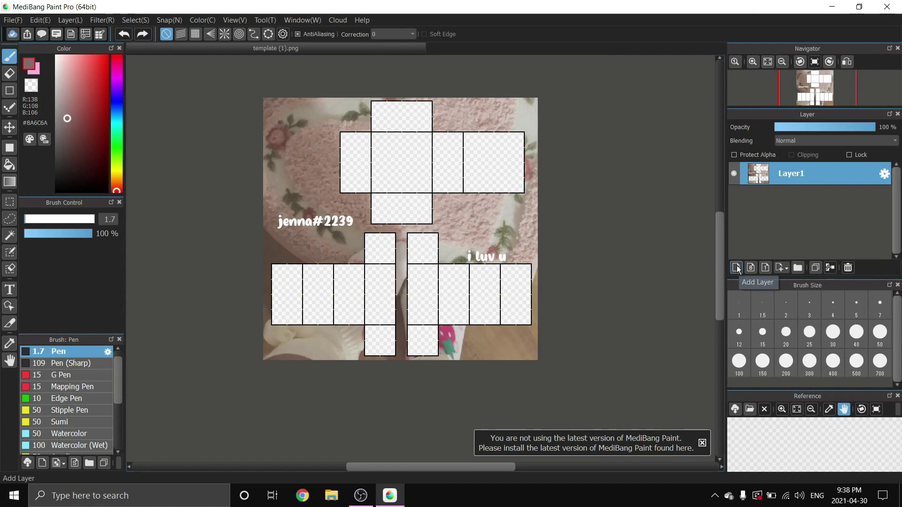
Add an empty layer and delete it, and duplicate the template layer and delete the copy.
left_click(736, 268)
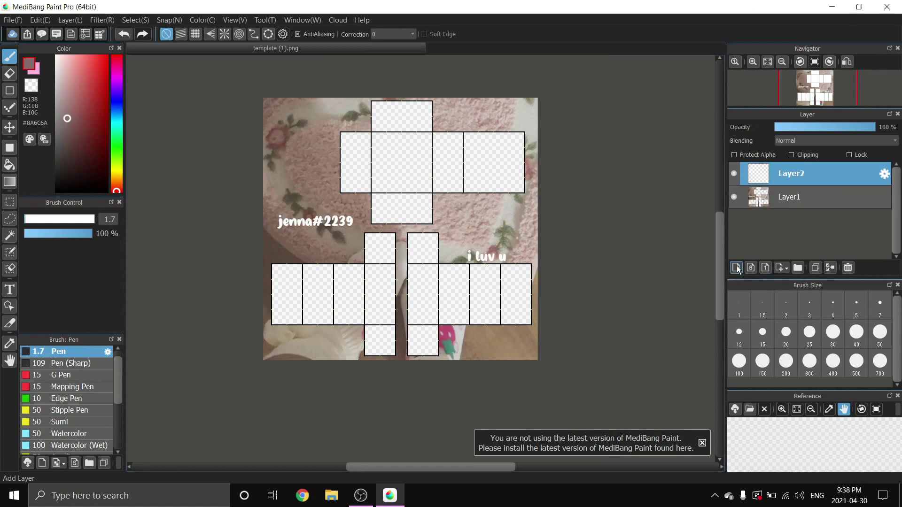
left_click(831, 267)
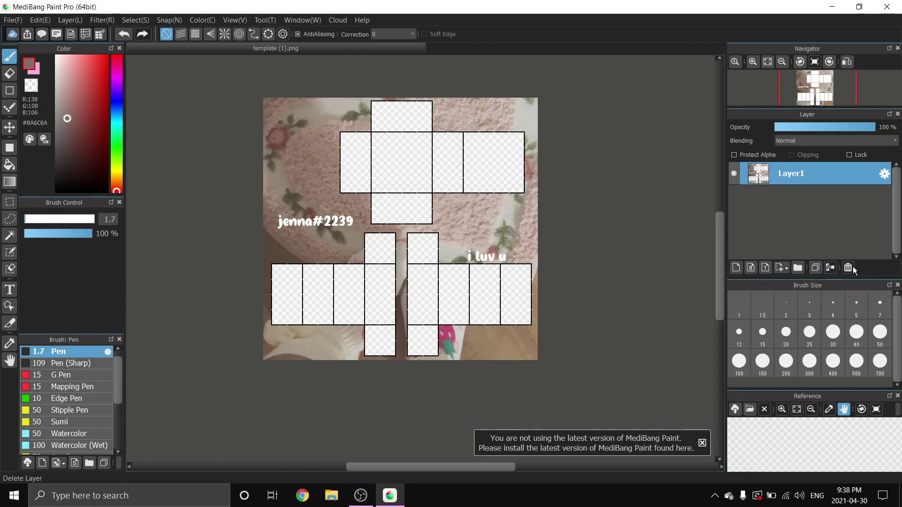
left_click(816, 268)
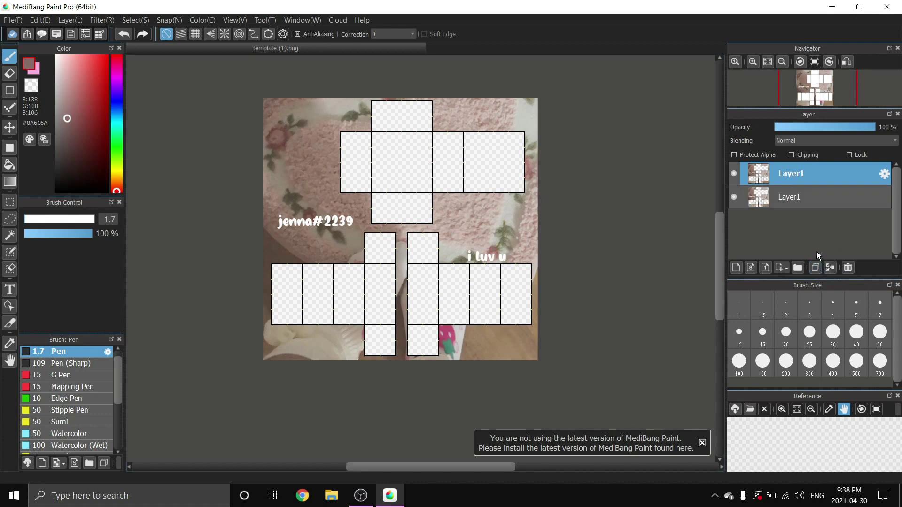
left_click(849, 270)
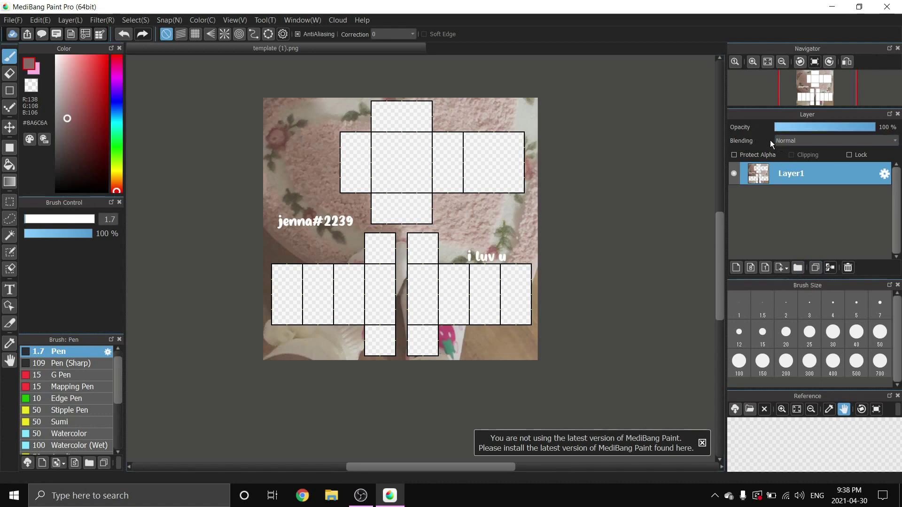
Look through the template layer's blending modes and try lowering the layer's opacity.
left_click(789, 139)
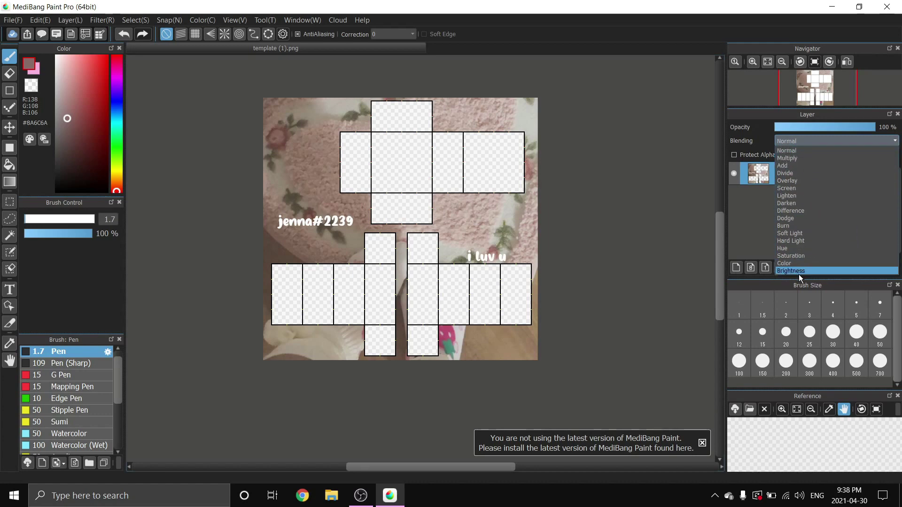
left_click(808, 171)
left_click_drag(840, 126, 787, 124)
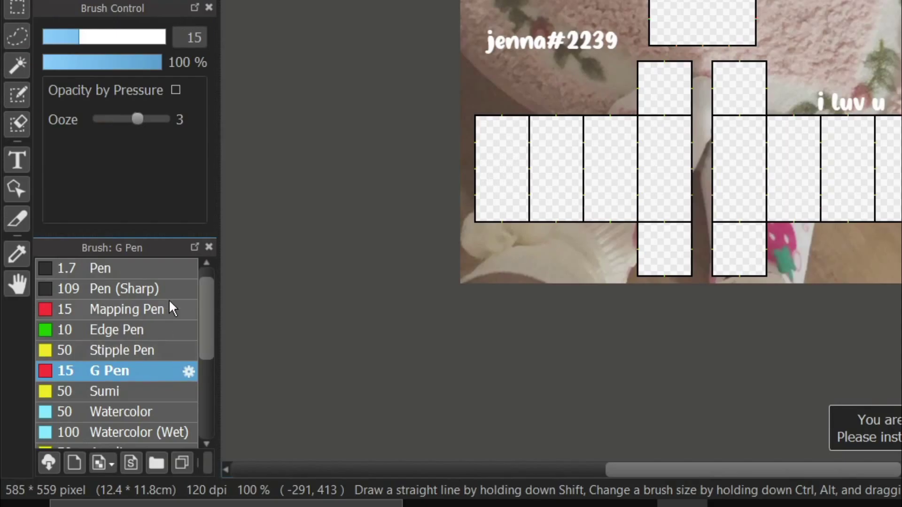
Look through the available brushes and select the Pen brush.
scroll(97, 383, "down", 5)
scroll(167, 322, "down", 3)
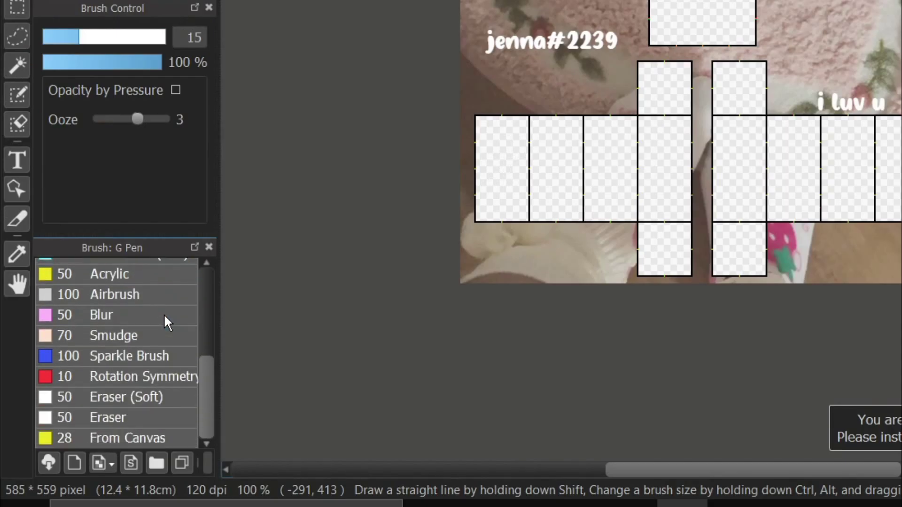
scroll(152, 429, "up", 5)
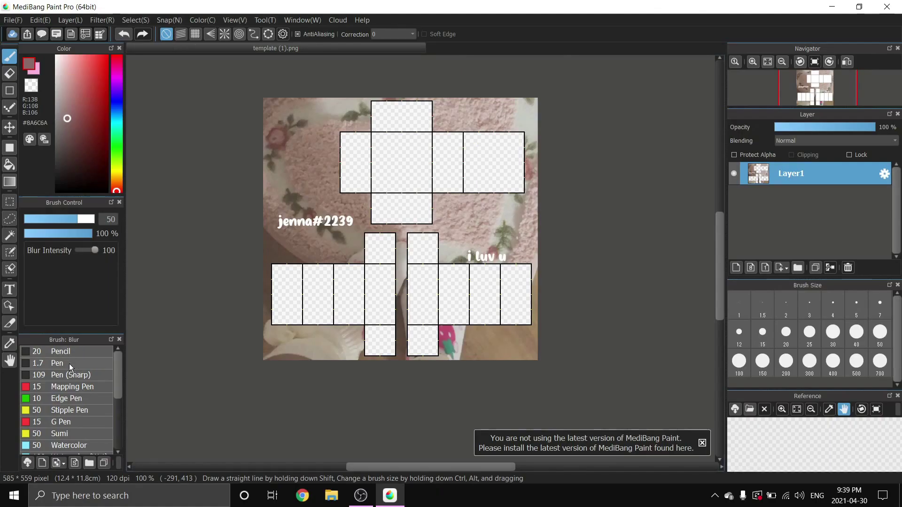
left_click(69, 364)
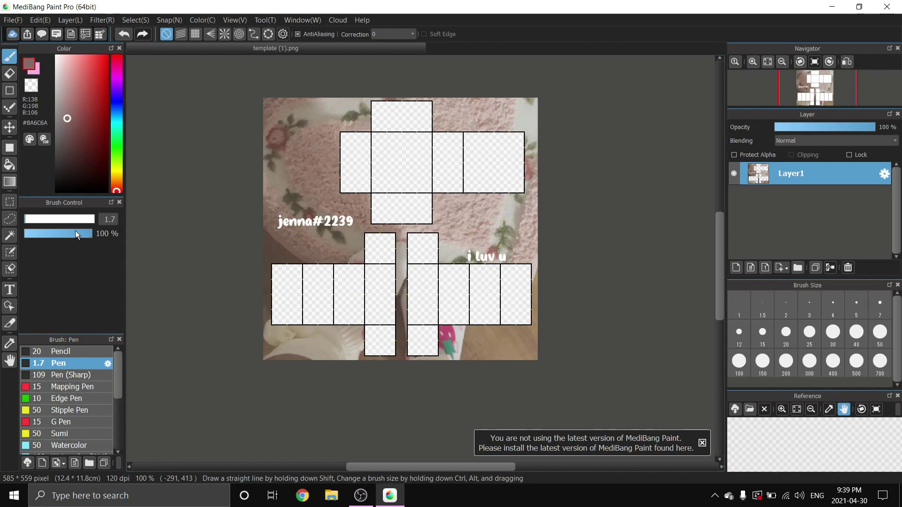
Try the Pen brush's opacity and size controls, and set its size to 2.
left_click_drag(75, 231, 49, 235)
scroll(386, 158, "up", 5)
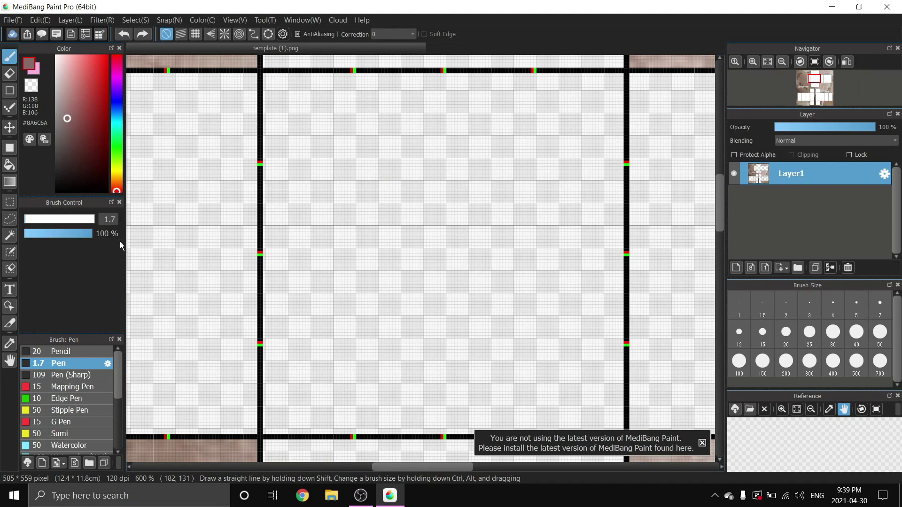
left_click(110, 219)
type("349")
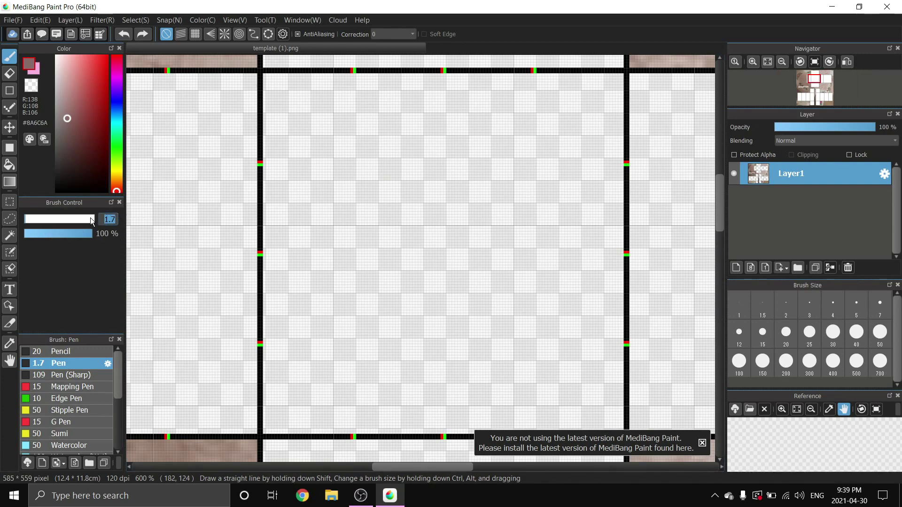
key("Return")
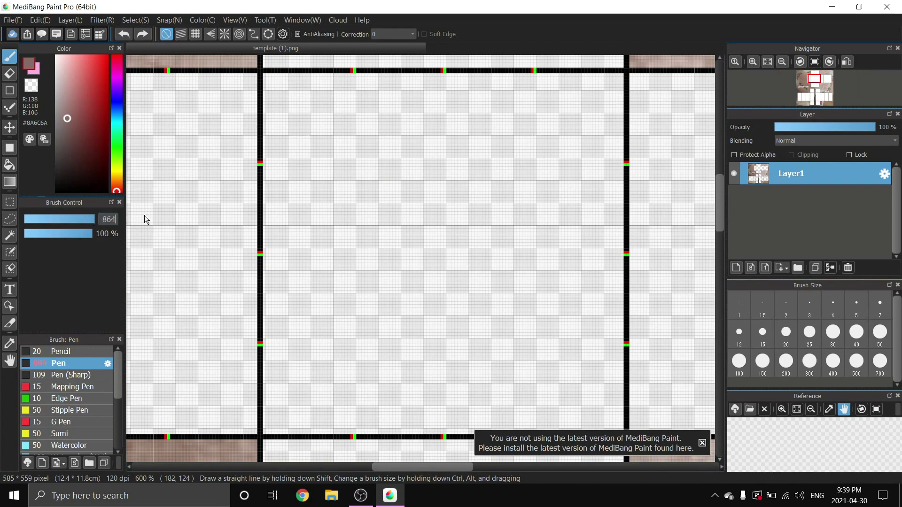
left_click_drag(93, 216, 42, 215)
left_click_drag(44, 215, 26, 215)
Set the brush color to #AA625E, draw a test stroke inside the template's torso section, and undo it.
mouse_move(57, 68)
left_mouse_down()
mouse_move(70, 80)
mouse_move(69, 52)
mouse_move(107, 183)
mouse_move(79, 101)
left_mouse_up()
scroll(329, 188, "down", 2)
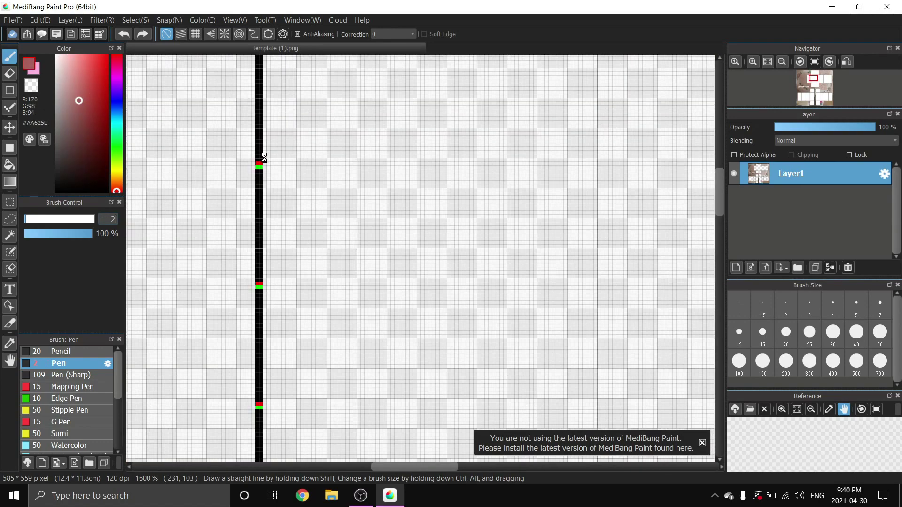
mouse_move(375, 146)
left_mouse_down()
mouse_move(338, 144)
mouse_move(312, 178)
mouse_move(362, 182)
mouse_move(347, 212)
mouse_move(358, 180)
left_mouse_up()
key("ctrl+z")
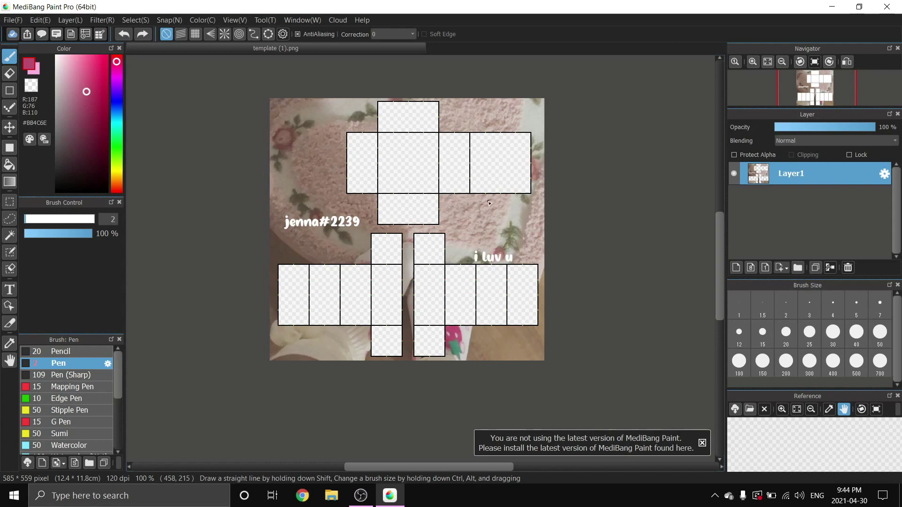
Add a new layer beneath the template layer and set the brush color to black (#000000).
left_click(735, 267)
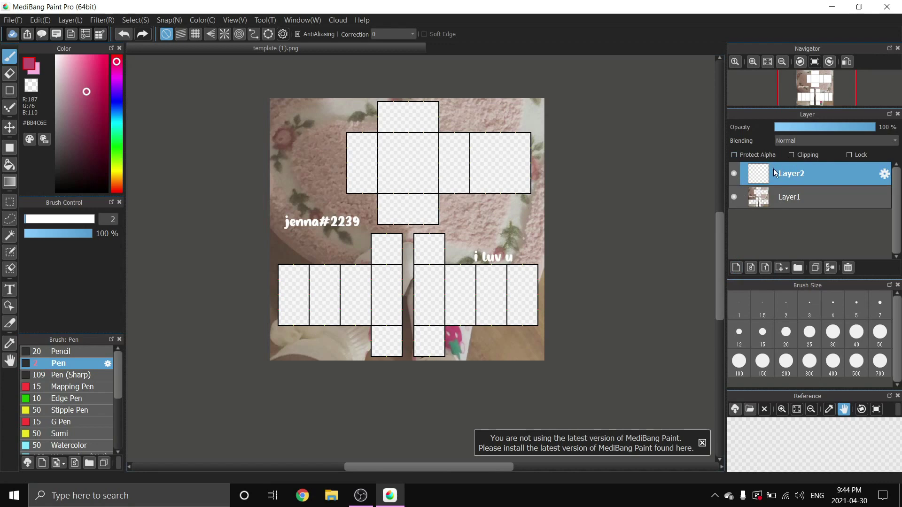
left_click_drag(773, 169, 779, 201)
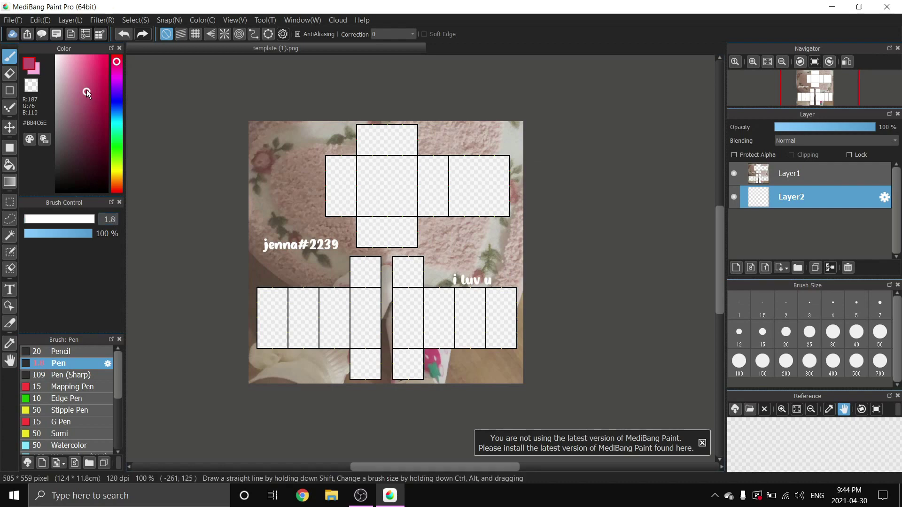
left_click_drag(87, 91, 54, 194)
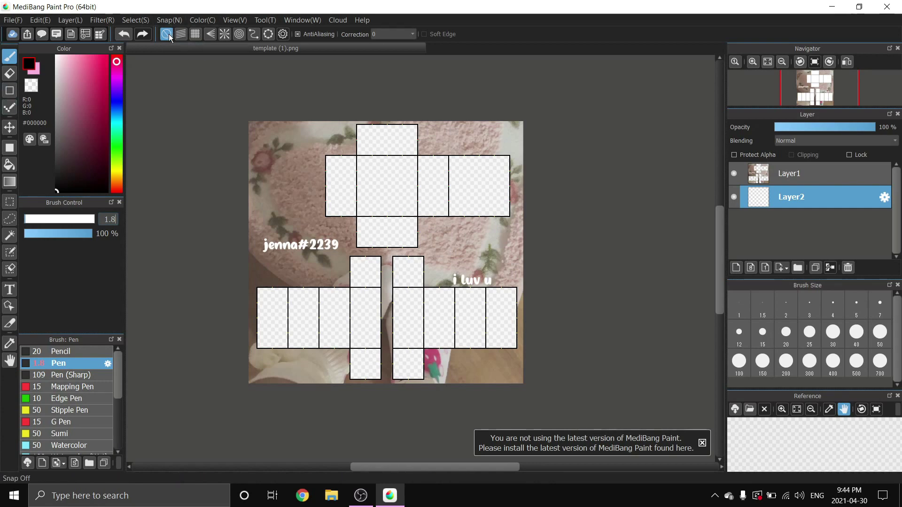
Try a stroke correction of 38 with a test stroke, undo the stroke and reset the correction to 0.
left_click(397, 35)
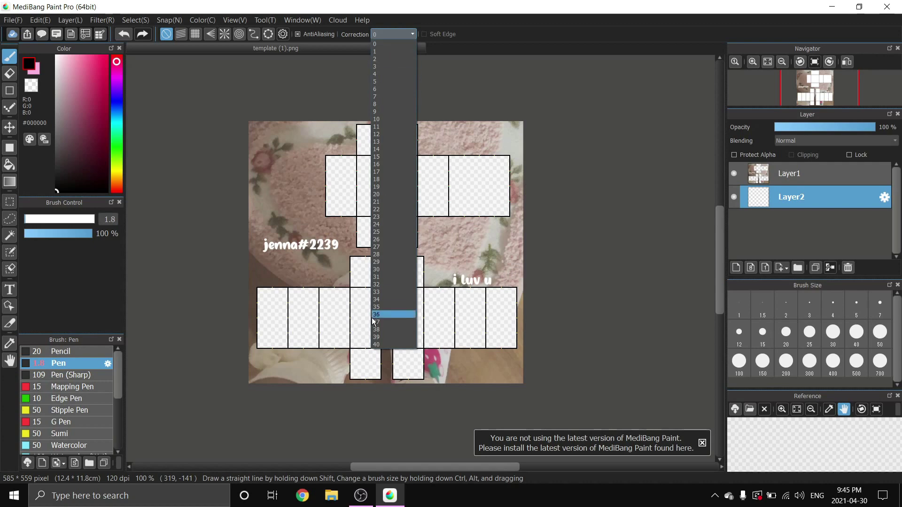
left_click(386, 330)
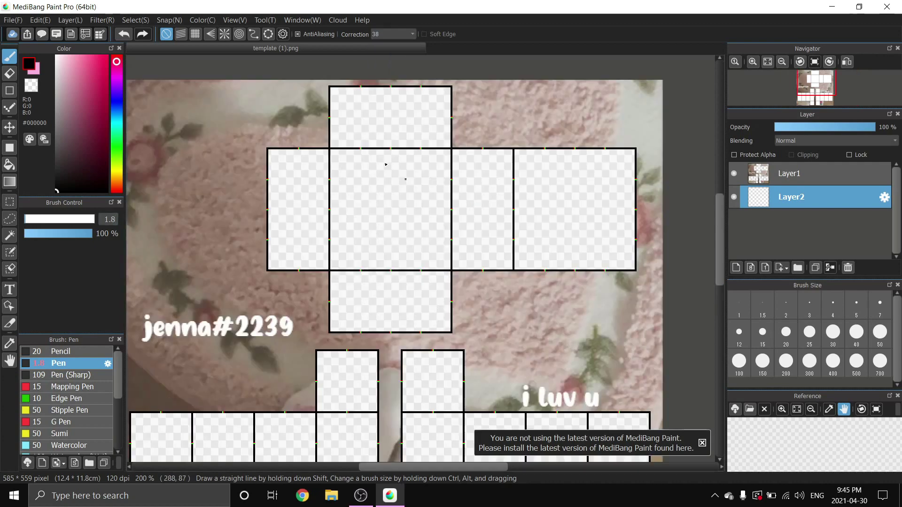
scroll(395, 173, "up", 1)
mouse_move(436, 169)
left_mouse_down()
mouse_move(344, 217)
mouse_move(398, 140)
mouse_move(373, 136)
left_mouse_up()
key("ctrl+z")
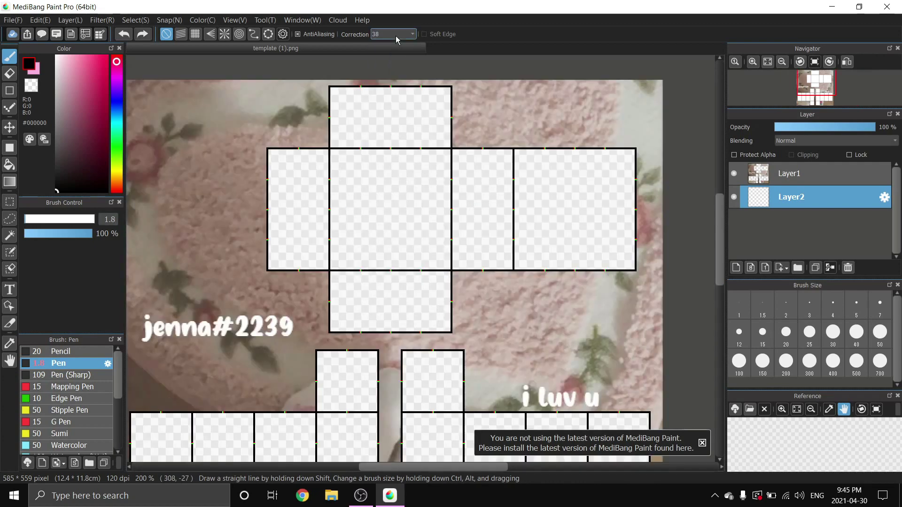
left_click(398, 35)
left_click(395, 44)
scroll(212, 94, "down", 2)
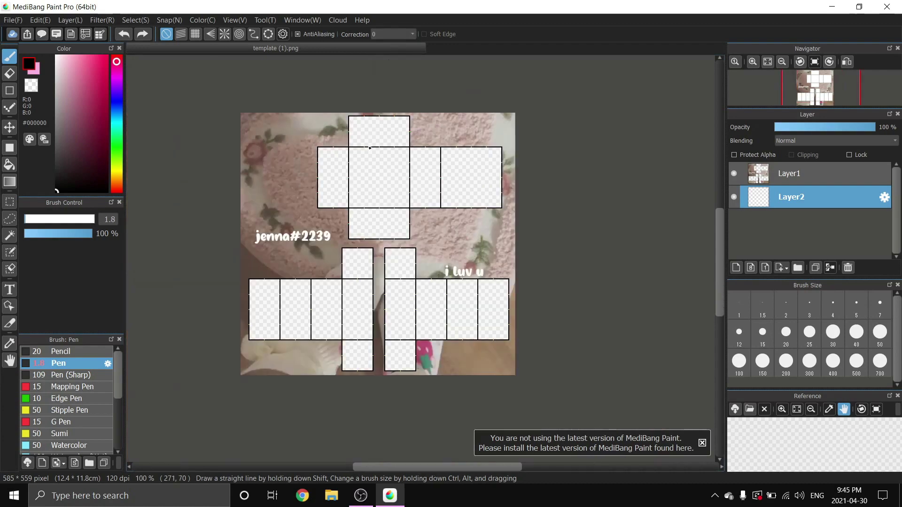
Draw a black armhole curve with the Shape Brush's curve mode, from the torso front's first left-edge marker to just above its top edge.
scroll(141, 94, "up", 1)
left_click(10, 91)
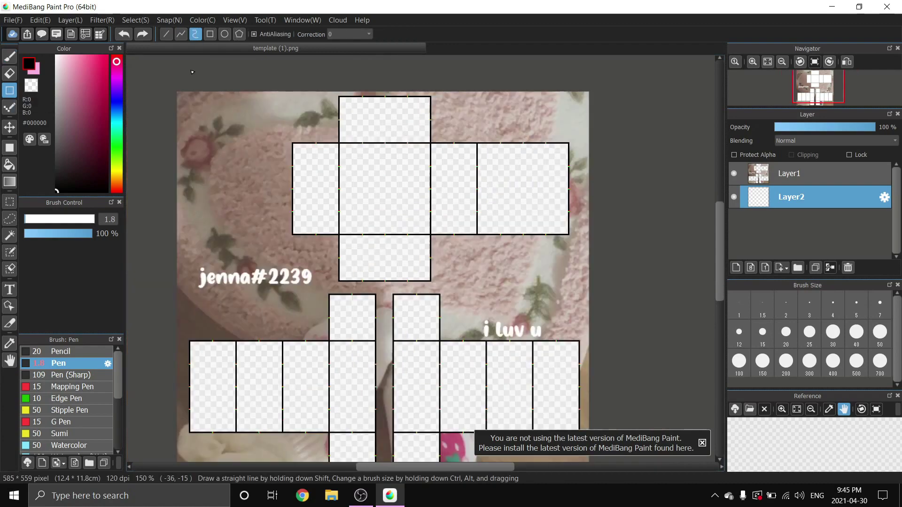
left_click(195, 35)
scroll(353, 157, "down", 1)
scroll(354, 146, "up", 3)
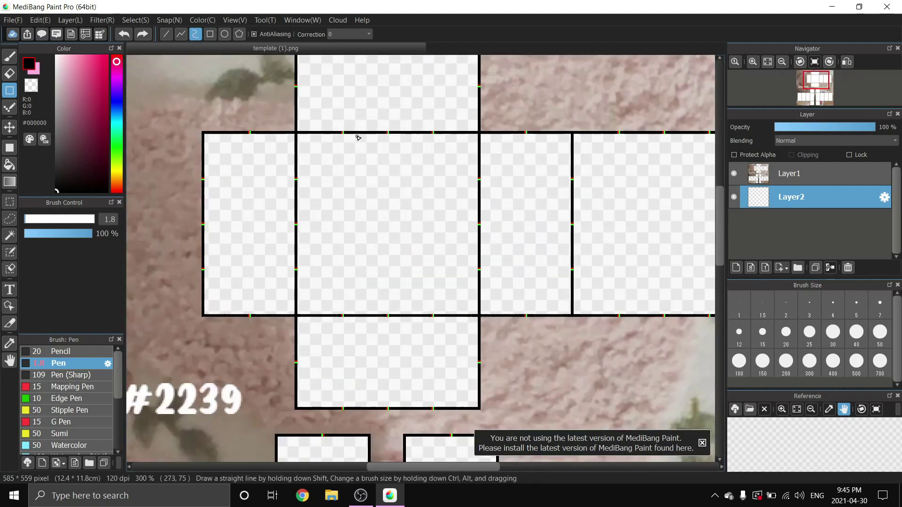
scroll(252, 218, "up", 2)
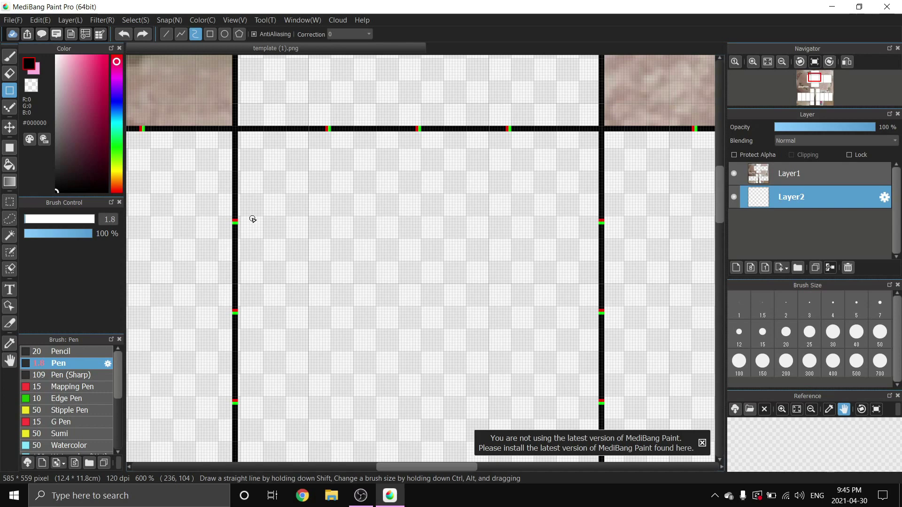
scroll(202, 139, "up", 1)
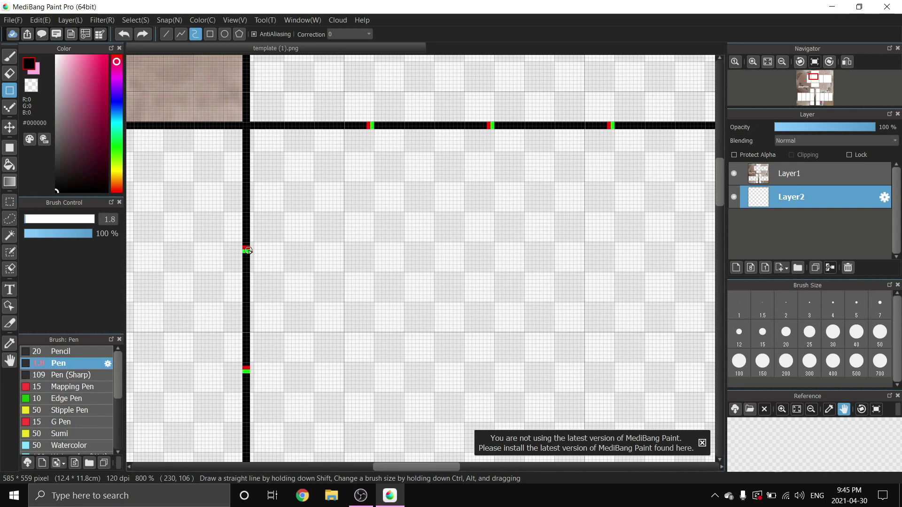
mouse_move(248, 250)
left_mouse_down()
mouse_move(288, 243)
mouse_move(300, 219)
mouse_move(307, 111)
left_mouse_up()
scroll(308, 111, "down", 5)
scroll(292, 188, "up", 4)
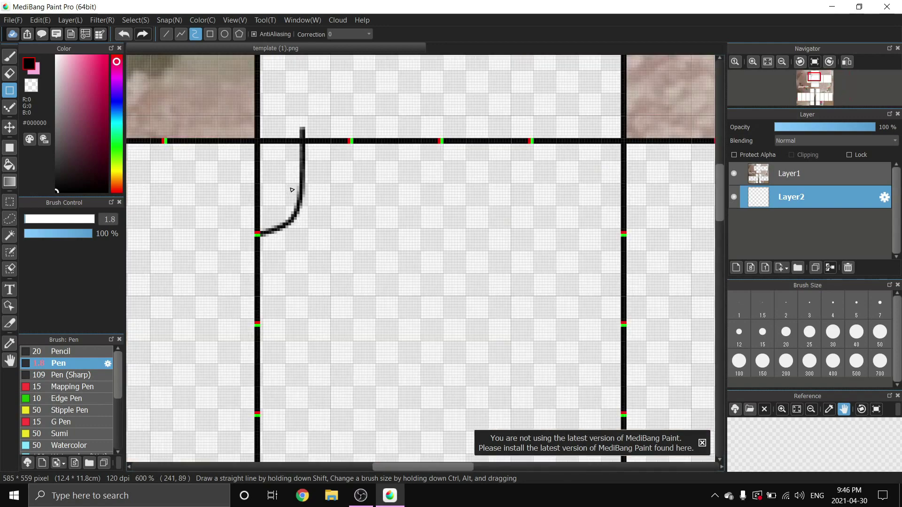
Move the armhole curve slightly upward so its lower end sits above the torso's left-edge marker.
left_click(9, 128)
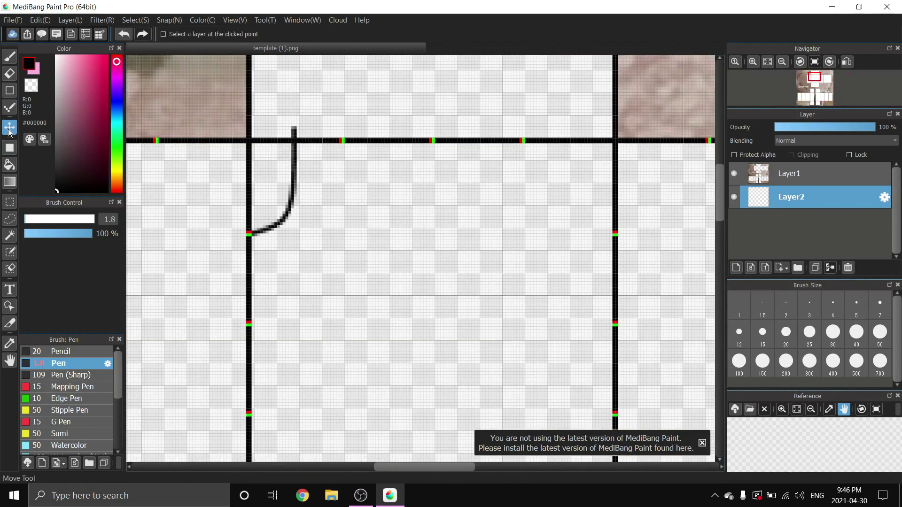
scroll(242, 177, "up", 1)
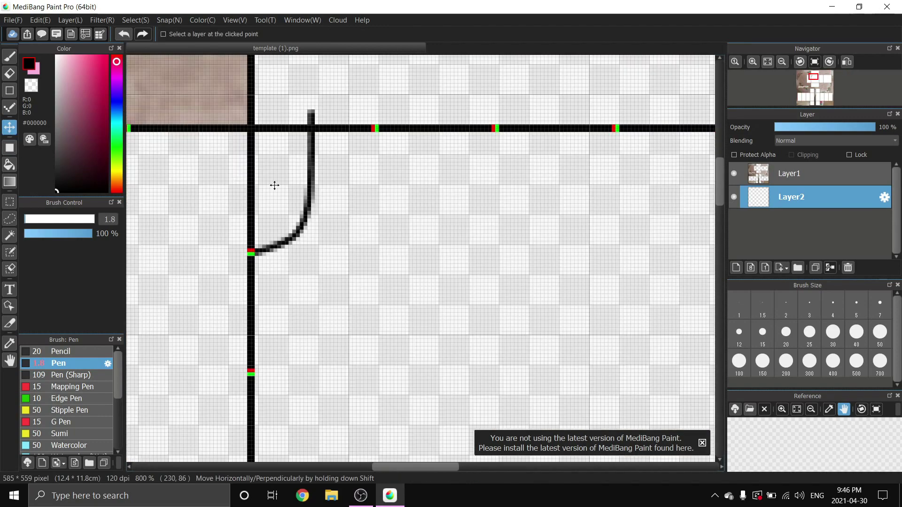
left_click_drag(280, 187, 276, 174)
scroll(276, 174, "down", 1)
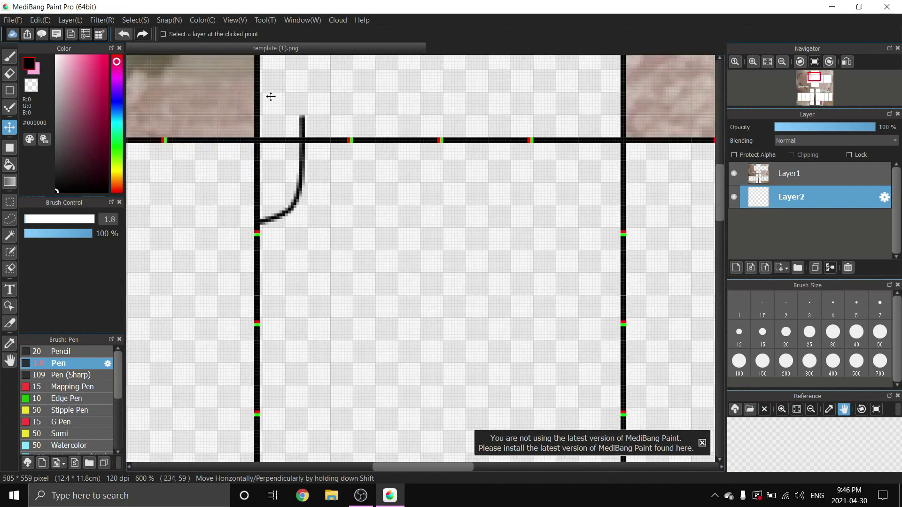
Delete the part of the armhole curve above the torso's top edge using a rectangular selection, and deselect.
left_click(10, 202)
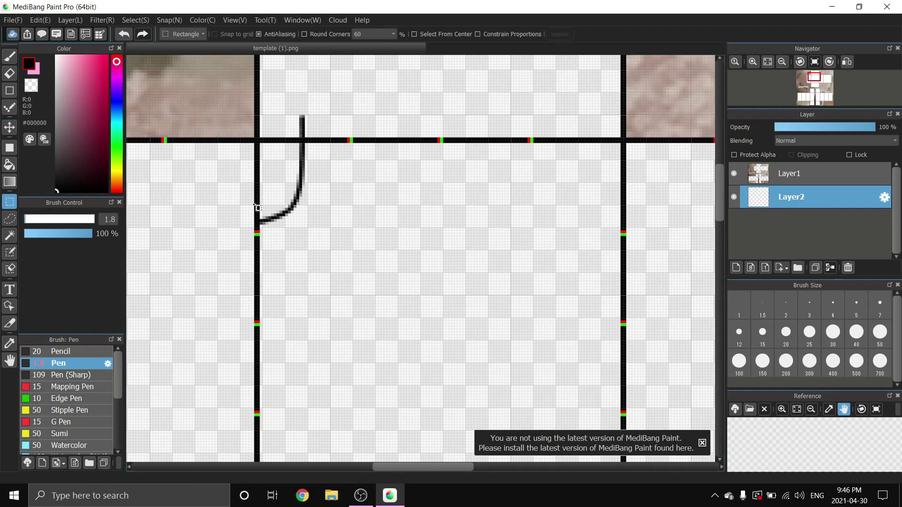
left_click_drag(274, 90, 378, 141)
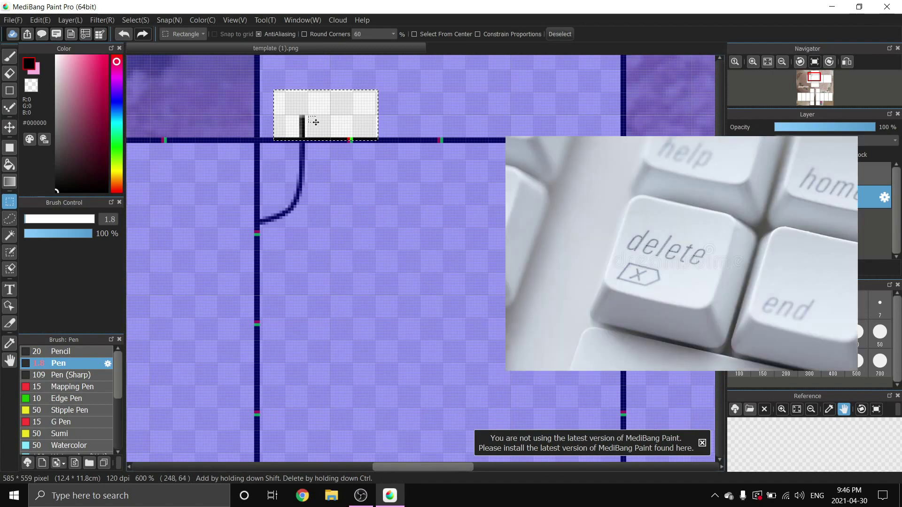
key("Delete")
left_click(409, 193)
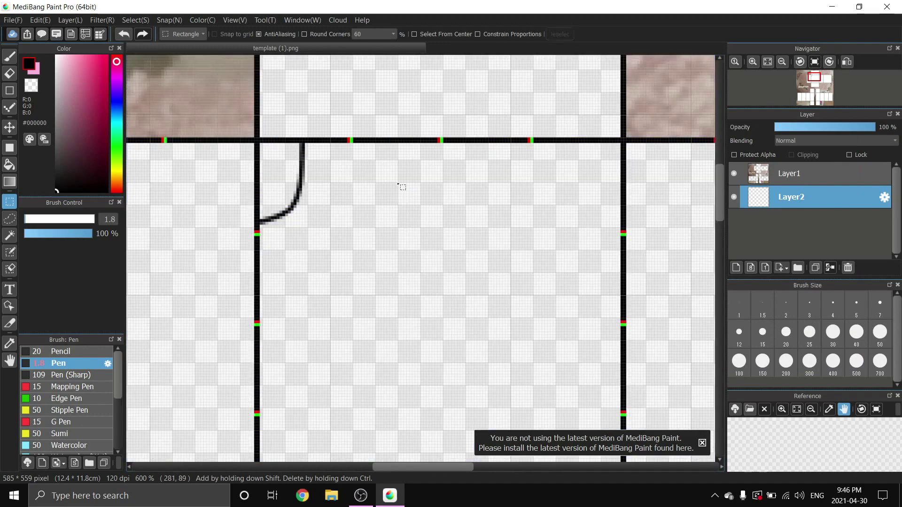
Duplicate the armhole curve's layer and offset the copy slightly up and left to form a parallel double line.
left_click(8, 129)
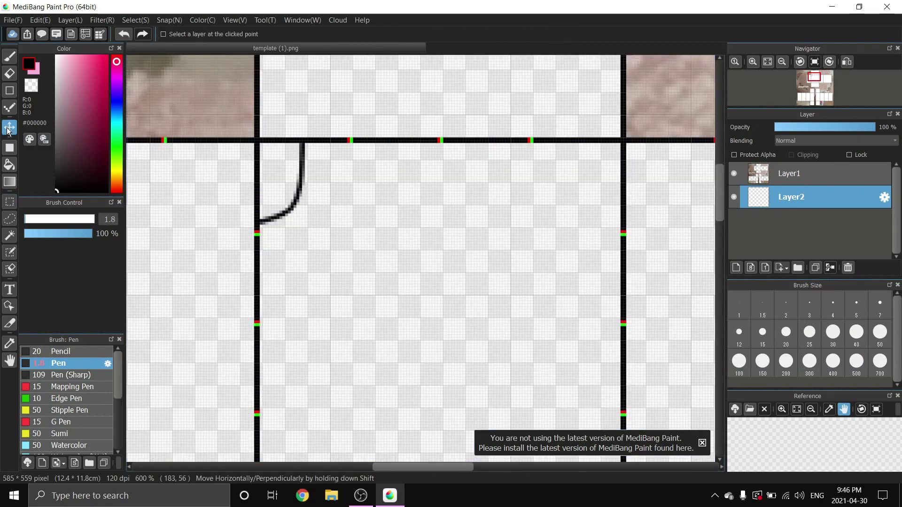
left_click(815, 267)
scroll(196, 157, "up", 2)
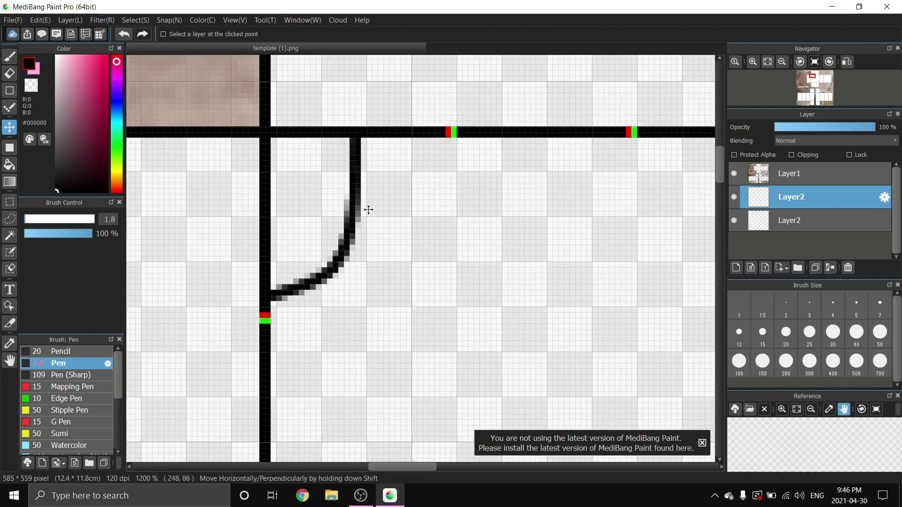
mouse_move(348, 202)
left_mouse_down()
mouse_move(326, 187)
mouse_move(334, 201)
left_mouse_up()
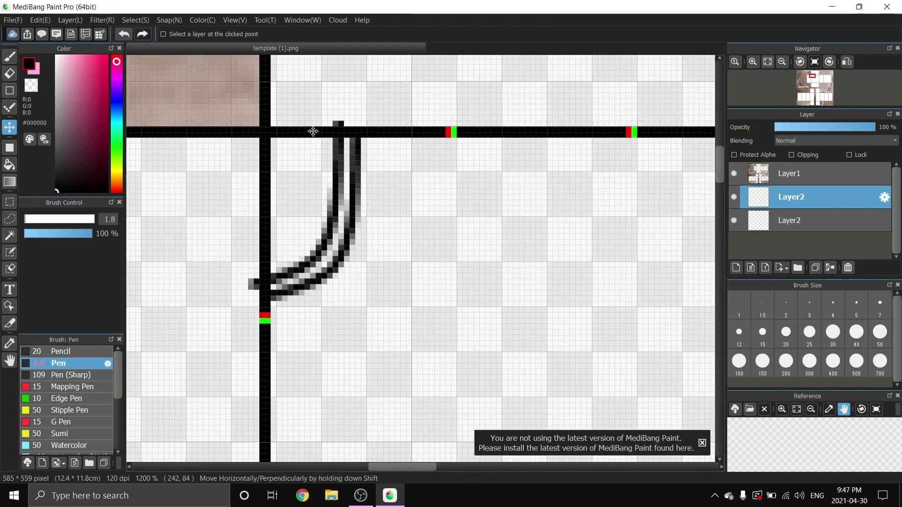
scroll(312, 132, "down", 6)
scroll(314, 132, "up", 4)
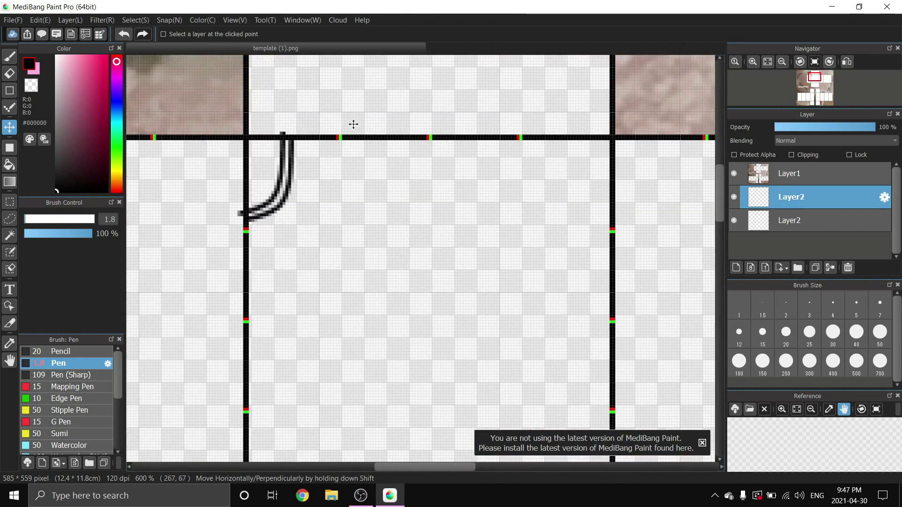
Merge the duplicated curve layer down and delete the line ends that extend past the torso's top and left edges.
left_click(830, 267)
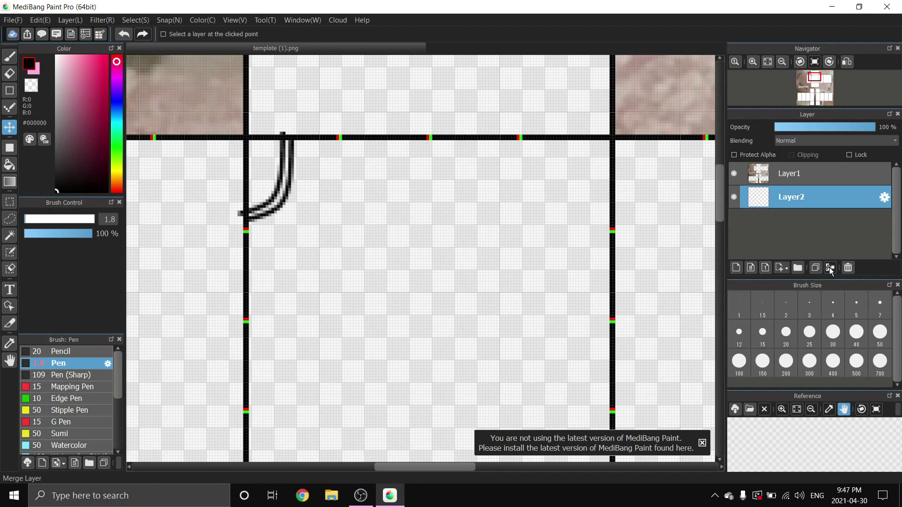
left_click(10, 203)
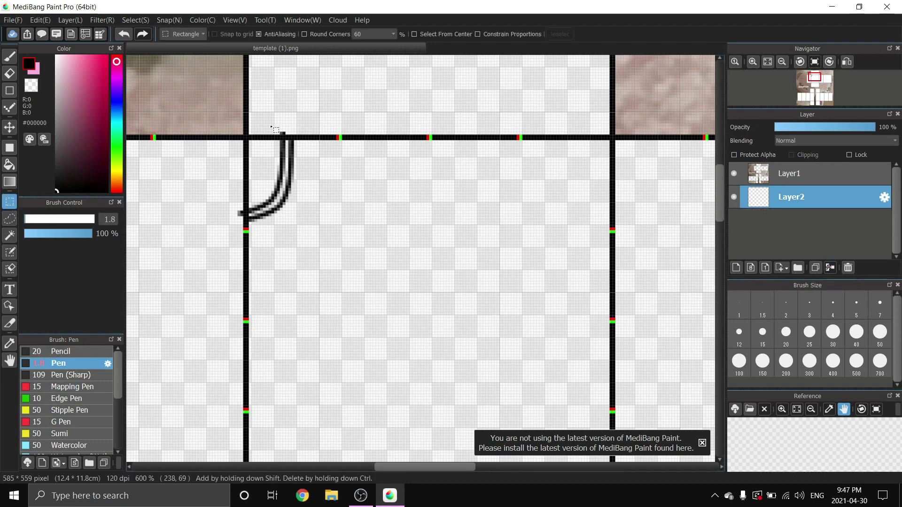
left_click_drag(268, 118, 473, 139)
key("ctrl+d")
left_click_drag(212, 139, 244, 289)
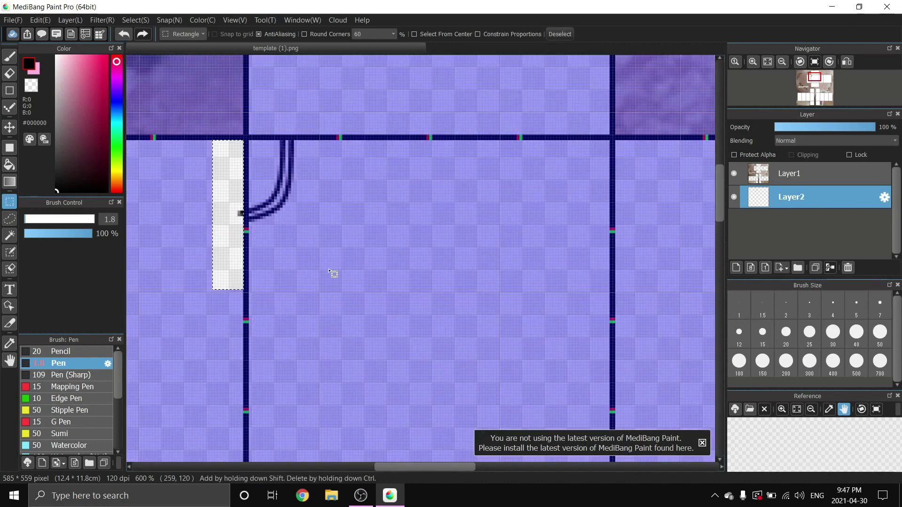
key("ctrl+d")
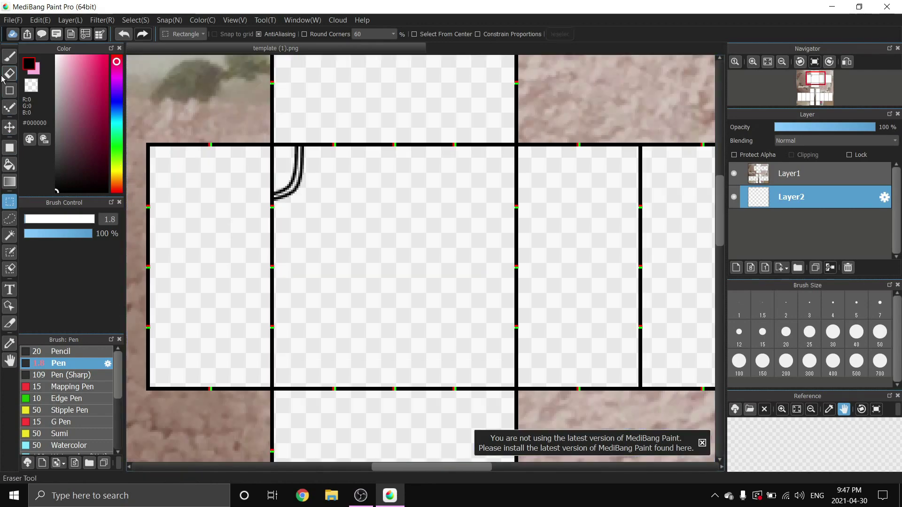
Add a new layer and draw a black neckline curve from the torso's first top-edge marker to just past its center.
left_click(10, 57)
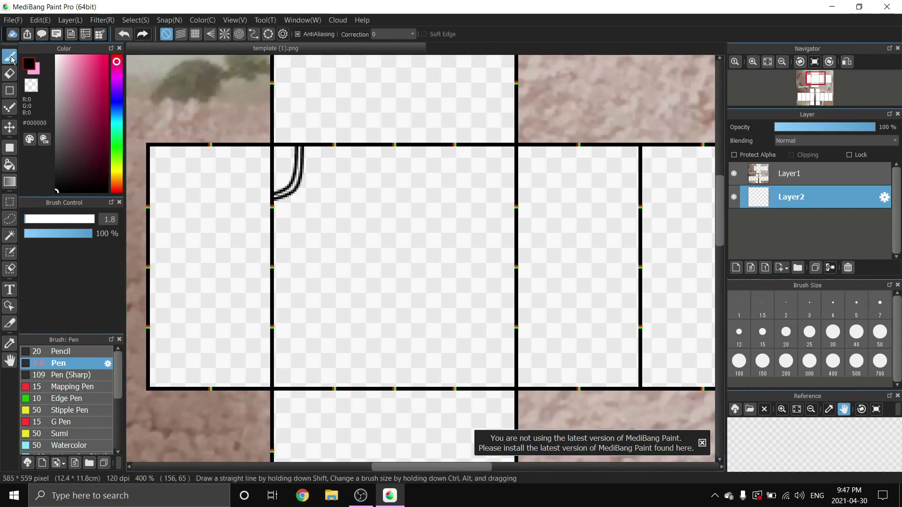
left_click(736, 271)
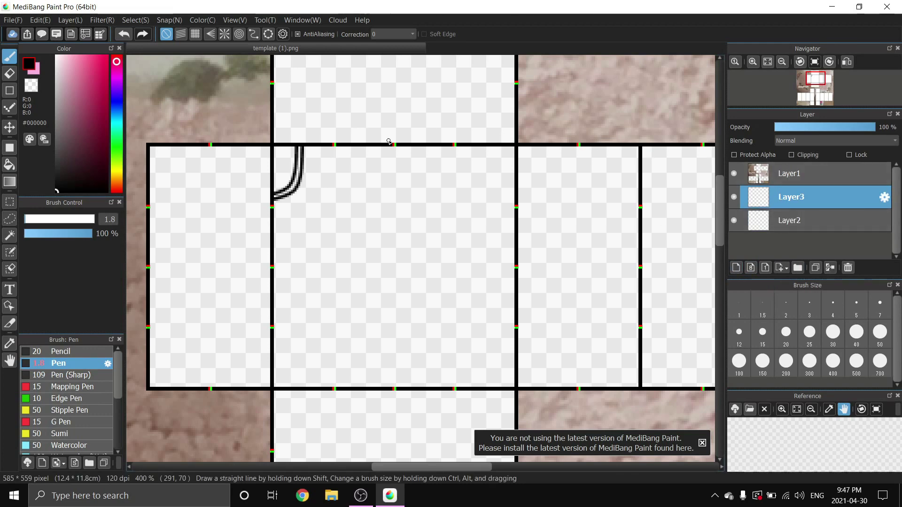
scroll(388, 143, "up", 1)
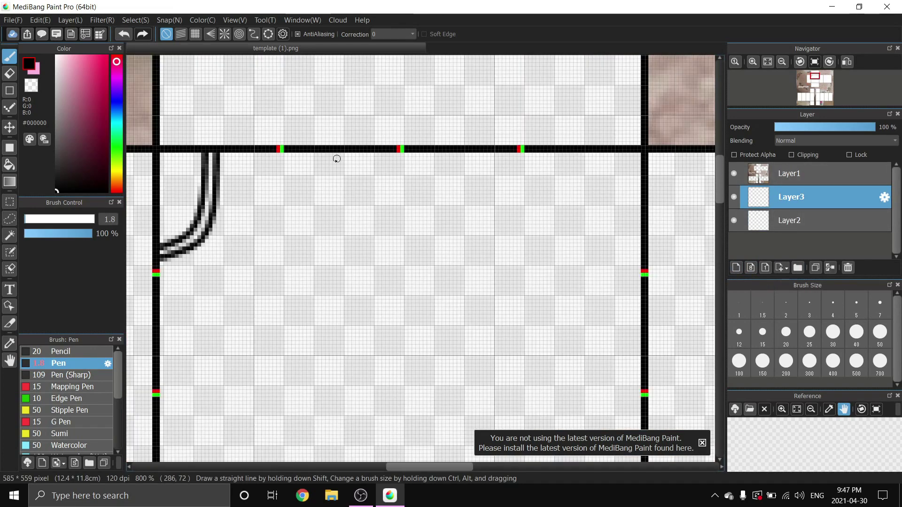
left_click(9, 90)
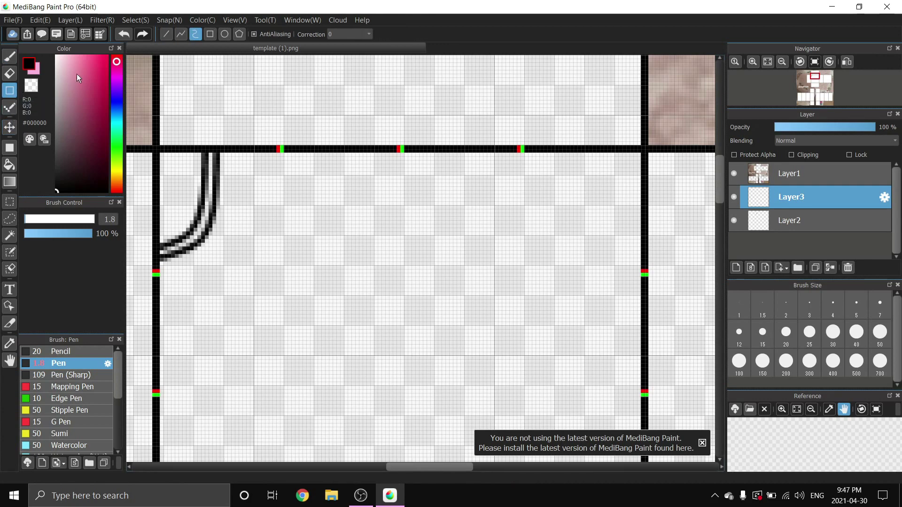
left_click(196, 35)
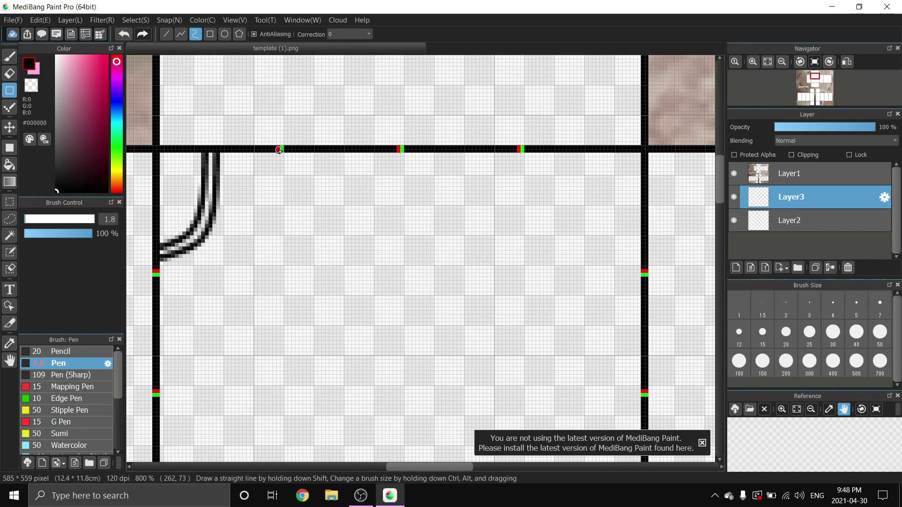
mouse_move(282, 167)
left_mouse_down()
mouse_move(299, 203)
mouse_move(328, 225)
mouse_move(409, 226)
left_mouse_up()
left_click(426, 225)
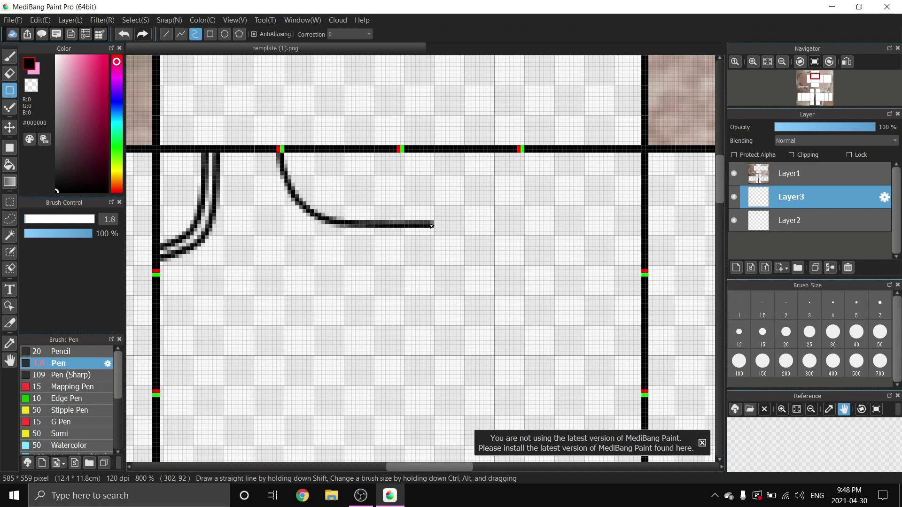
scroll(368, 182, "down", 4)
scroll(367, 182, "up", 3)
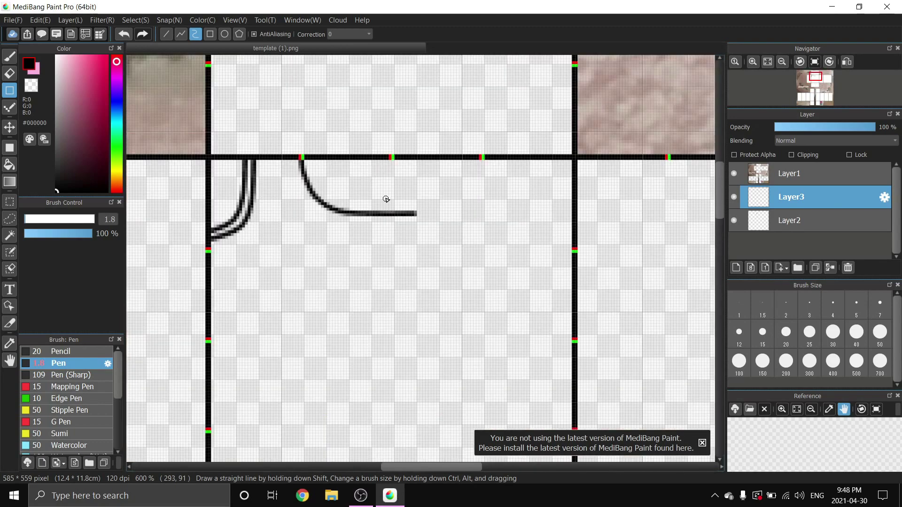
Delete the part of the neckline curve right of the torso's center marker using a rectangular selection, and deselect.
key("v")
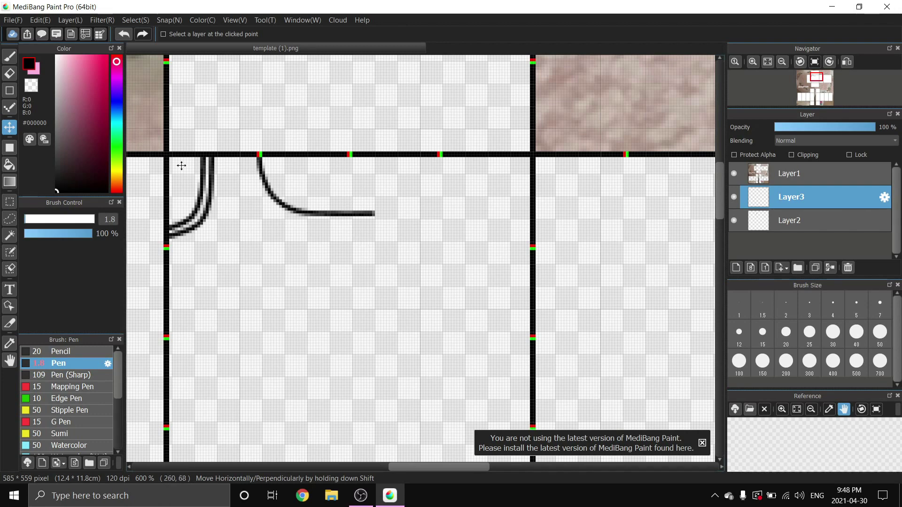
left_click(10, 201)
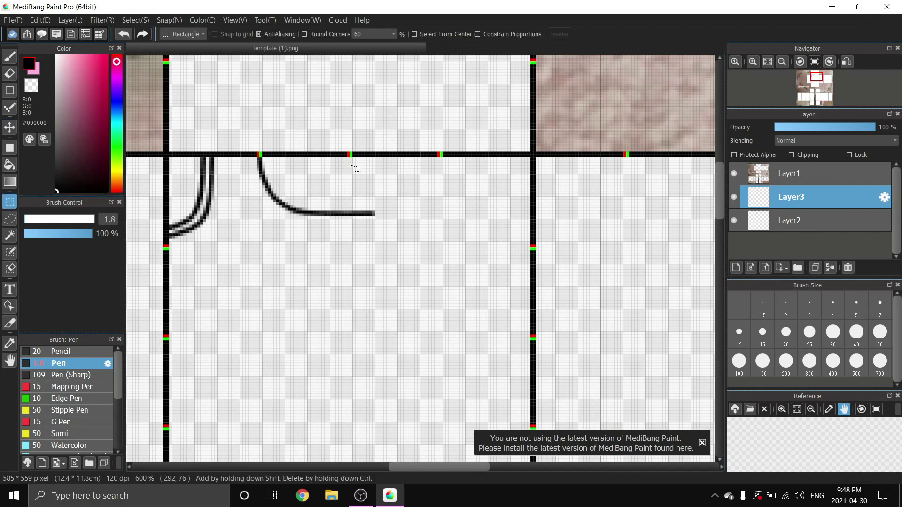
scroll(359, 168, "up", 2)
left_click_drag(335, 113, 639, 356)
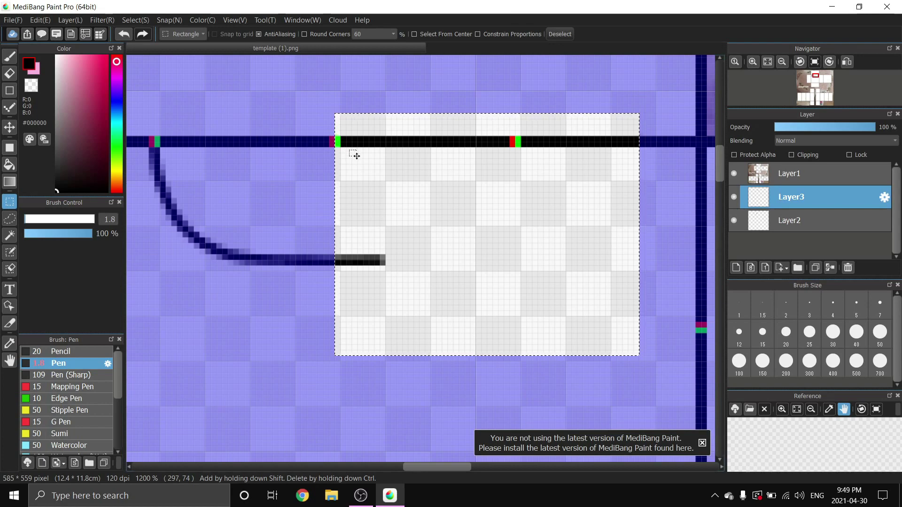
key("Delete")
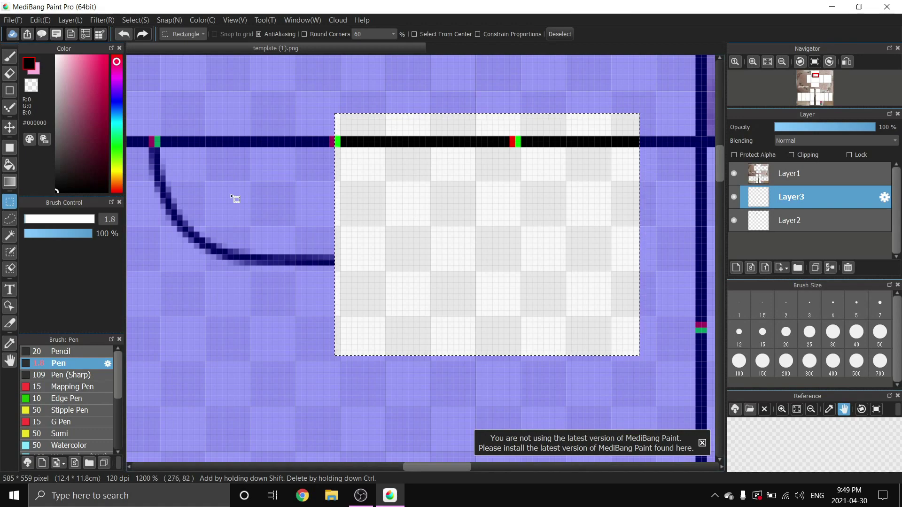
key("ctrl+d")
scroll(352, 225, "down", 3)
scroll(344, 209, "up", 2)
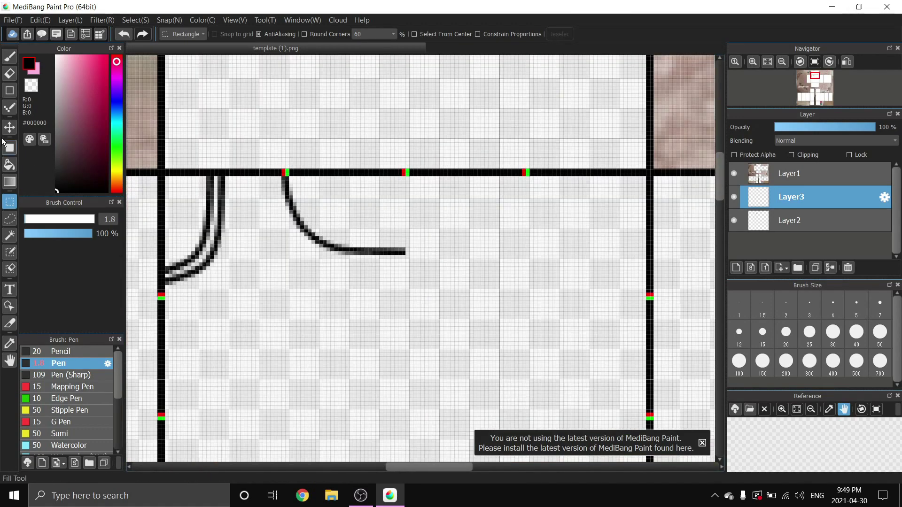
Duplicate the neckline curve's layer and offset the copy slightly up and right to form a parallel double line.
left_click(9, 126)
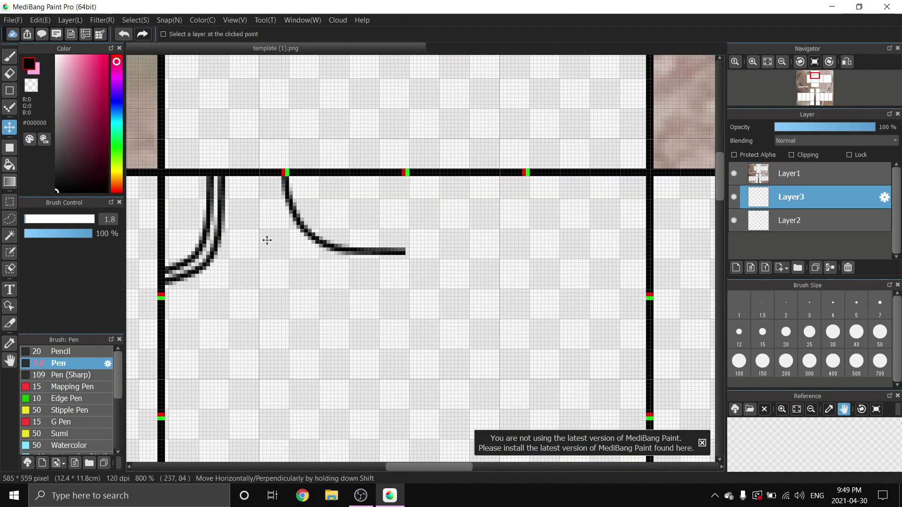
scroll(266, 240, "up", 1)
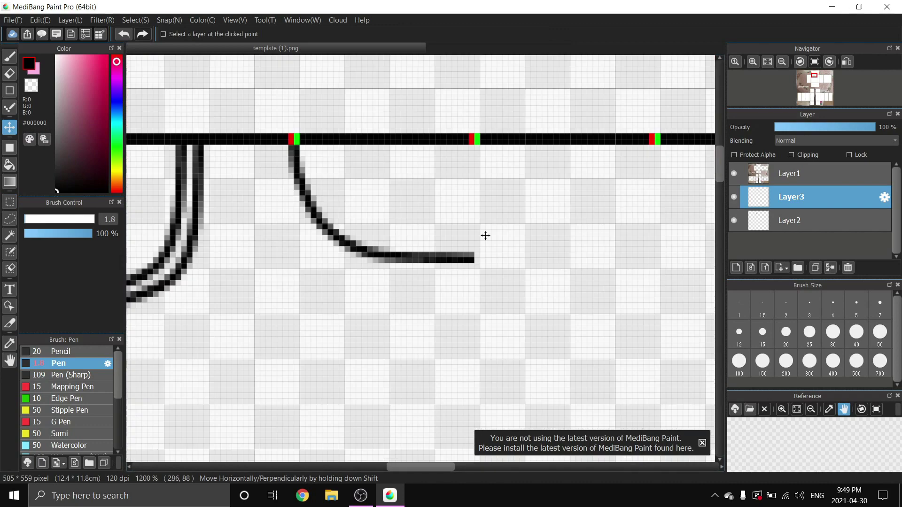
left_click(816, 268)
left_click_drag(343, 221, 362, 211)
scroll(399, 227, "down", 3)
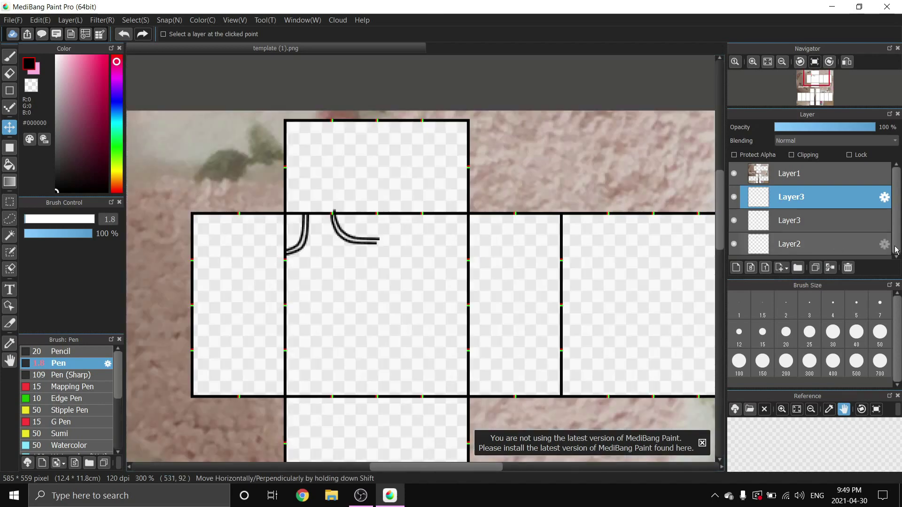
Merge the duplicated neckline layer down and delete the line end extending above the torso's top edge, clearing the selection.
key("ctrl+plus")
left_click(830, 267)
scroll(493, 215, "down", 3)
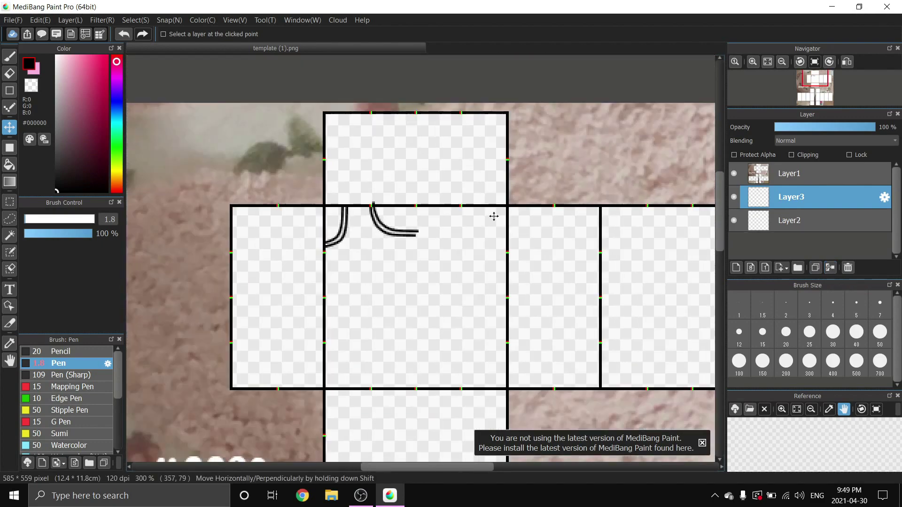
mouse_move(433, 230)
left_mouse_down()
mouse_move(421, 268)
mouse_move(447, 238)
mouse_move(415, 237)
left_mouse_up()
scroll(433, 267, "up", 3)
left_click_drag(357, 225, 311, 177)
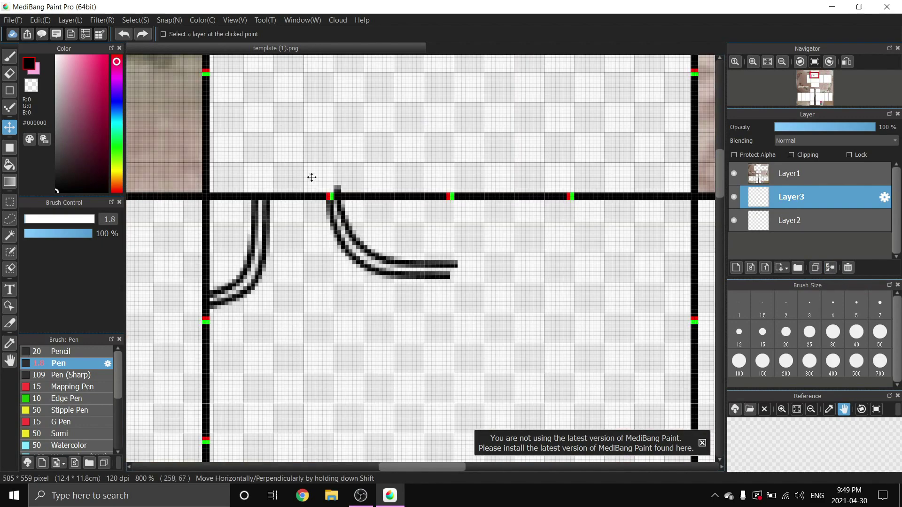
scroll(344, 241, "down", 2)
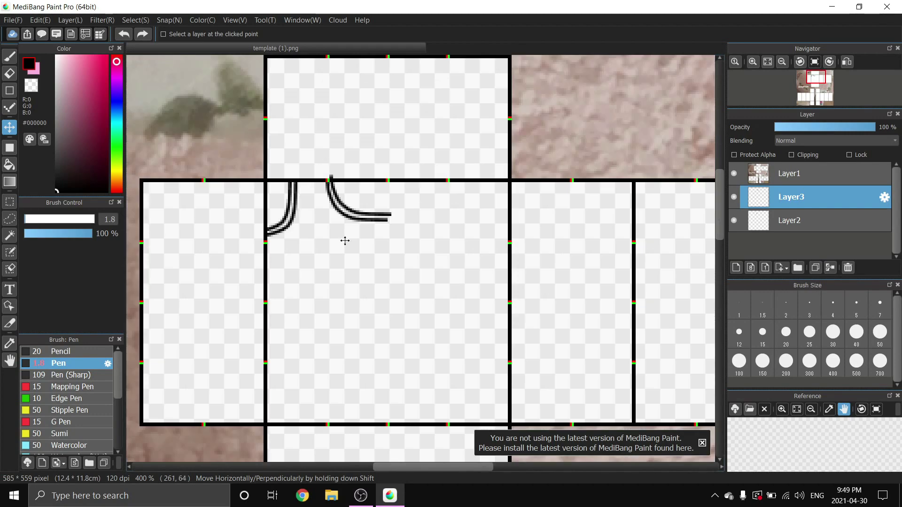
scroll(348, 232, "up", 1)
scroll(365, 176, "up", 1)
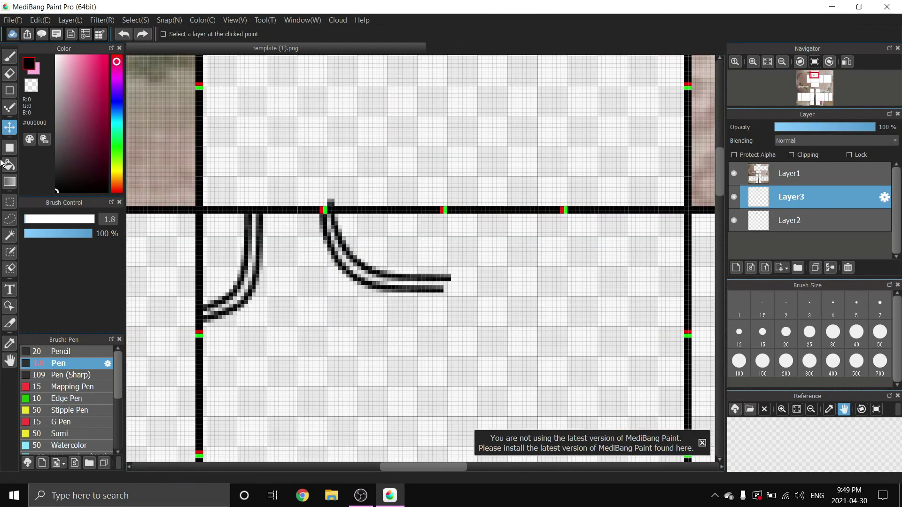
left_click(8, 200)
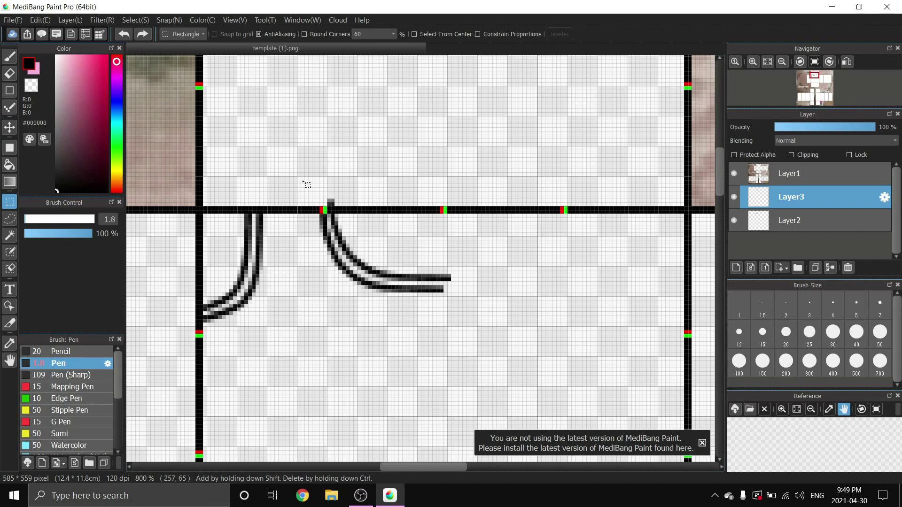
left_click_drag(302, 181, 365, 214)
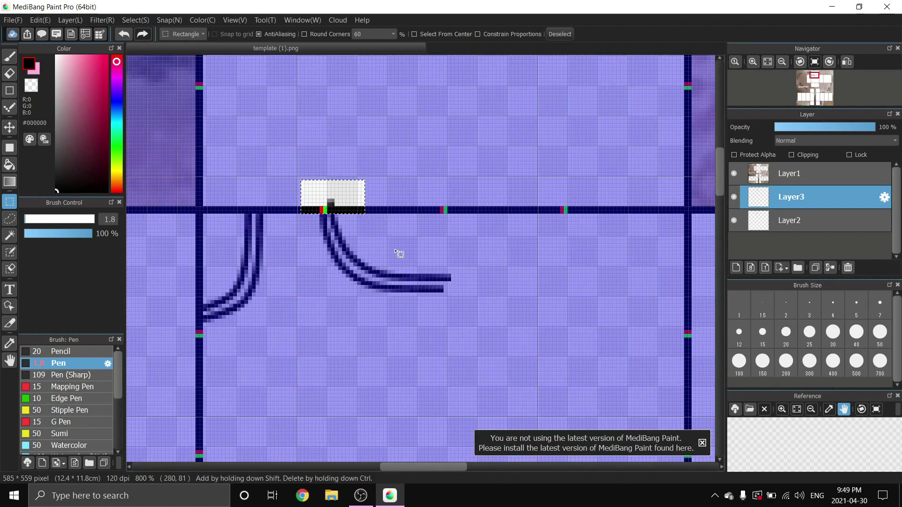
key("ctrl+d")
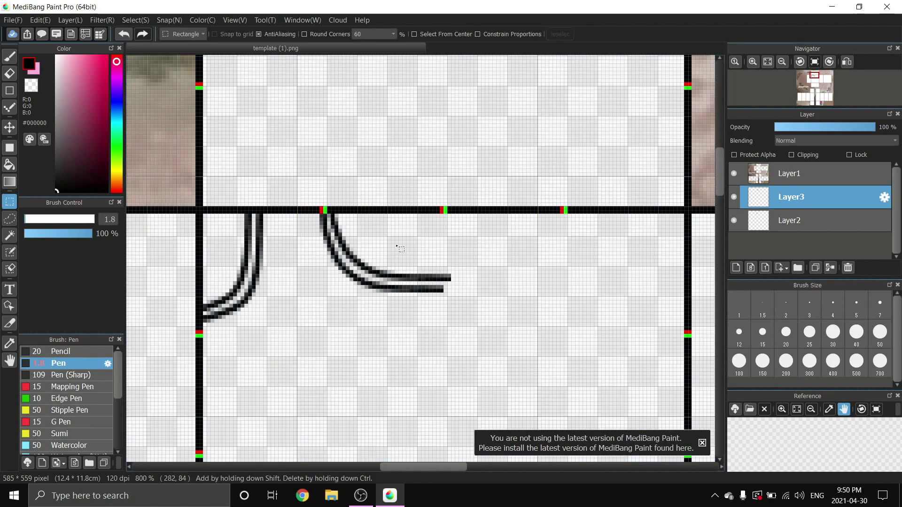
Delete the neckline end right of the torso's center marker, deselect, and merge the neckline layer down into the armhole layer.
scroll(402, 258, "down", 3)
scroll(384, 197, "up", 3)
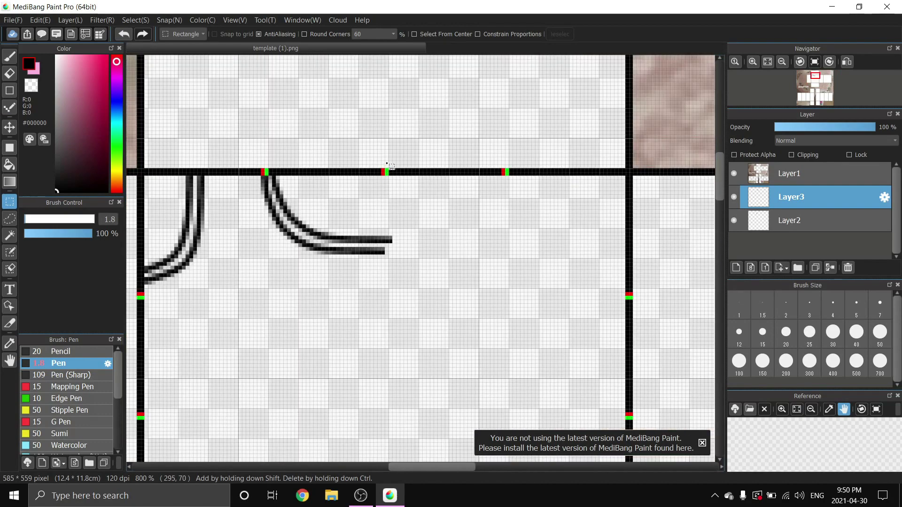
left_click_drag(385, 161, 574, 335)
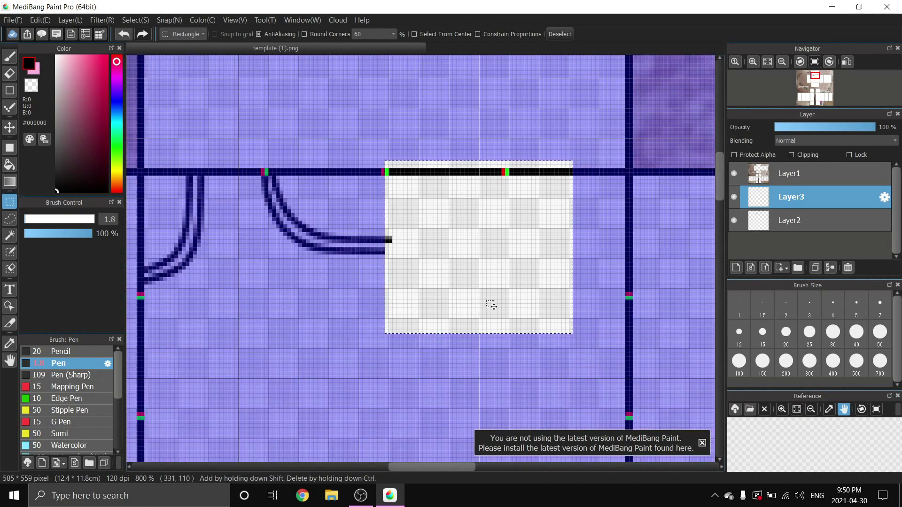
key("ctrl+d")
scroll(353, 256, "down", 1)
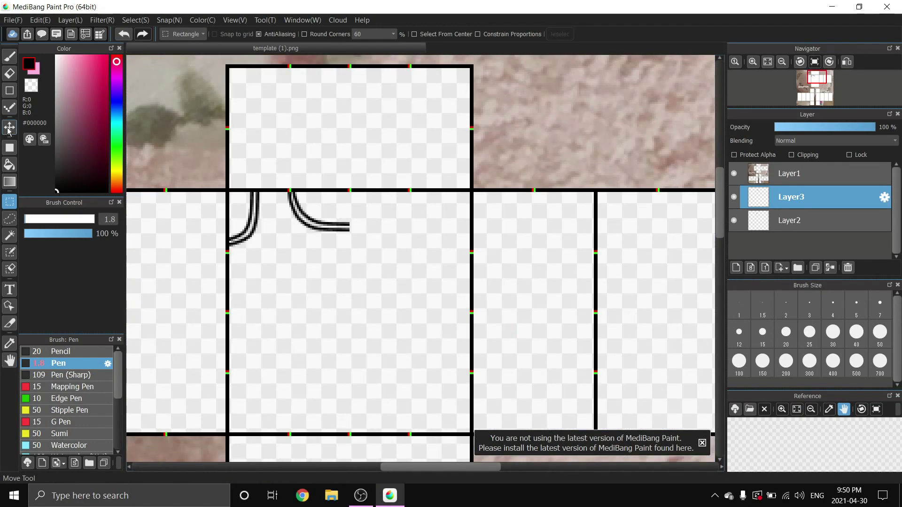
left_click(8, 130)
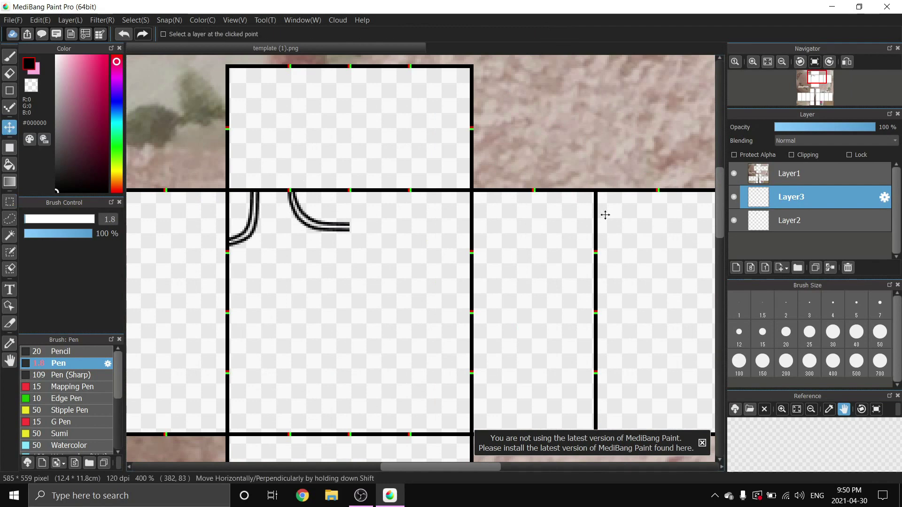
left_click(830, 269)
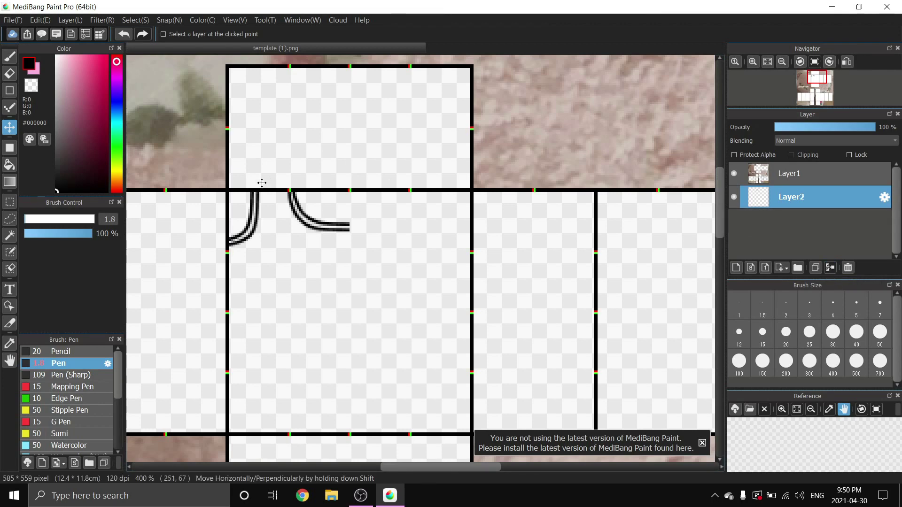
Duplicate the merged armhole and neckline layer and flip the copy horizontally.
left_click(817, 268)
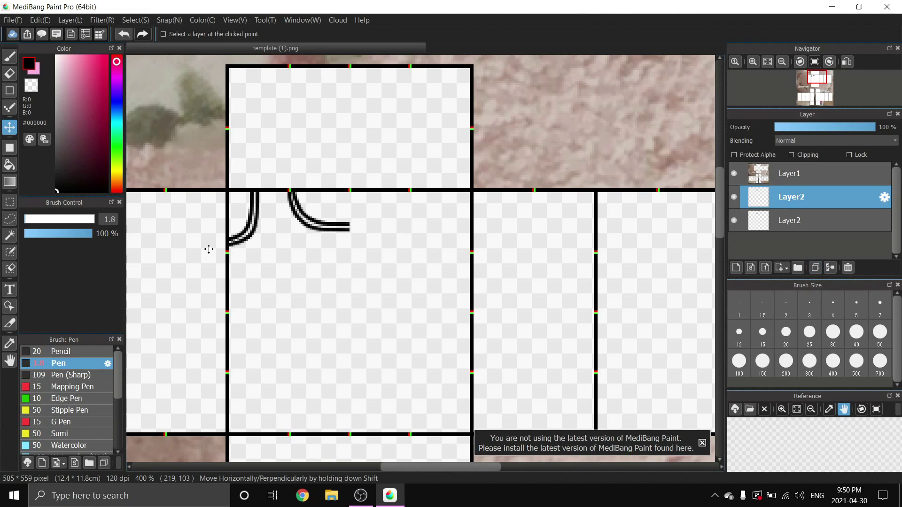
key("ctrl+t")
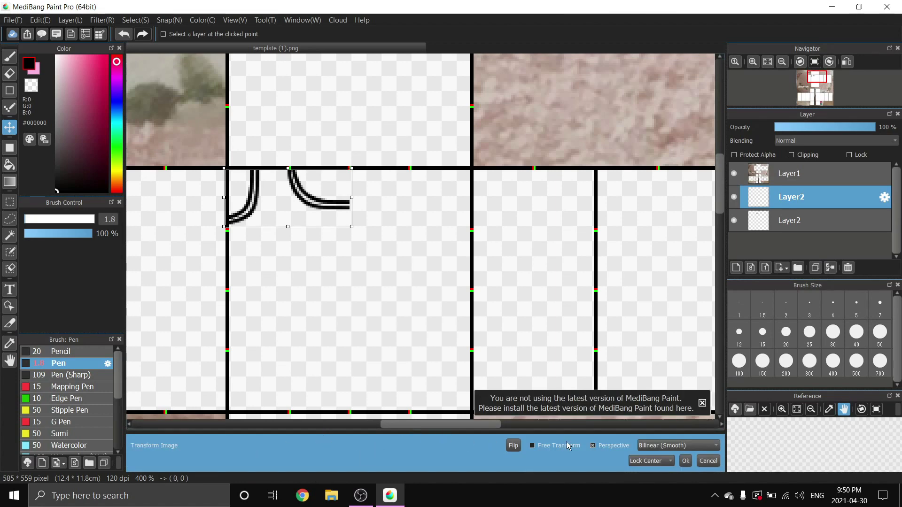
left_click(514, 446)
left_click(688, 462)
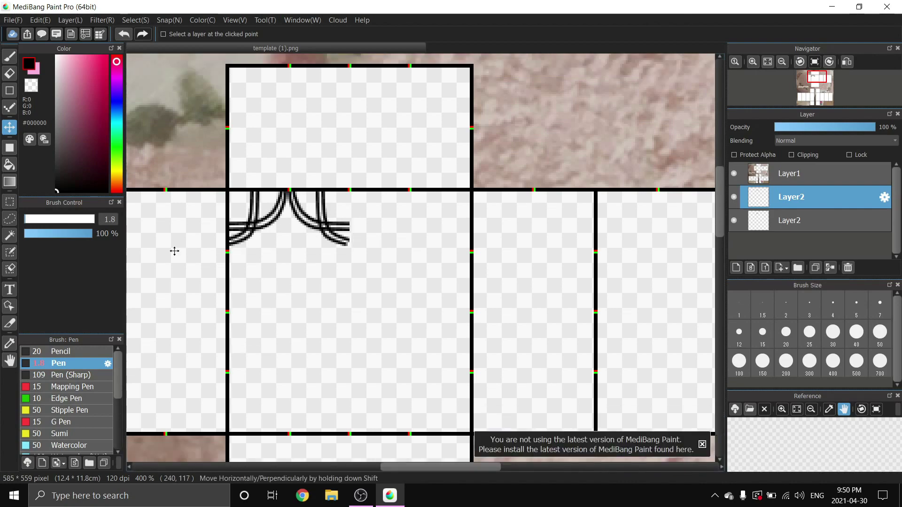
Move the flipped copy onto the torso's right half so the neckline halves meet at the center, and merge it down.
mouse_move(260, 244)
left_mouse_down()
mouse_move(390, 226)
mouse_move(390, 241)
mouse_move(390, 226)
left_mouse_up()
scroll(390, 225, "up", 4)
scroll(390, 226, "down", 6)
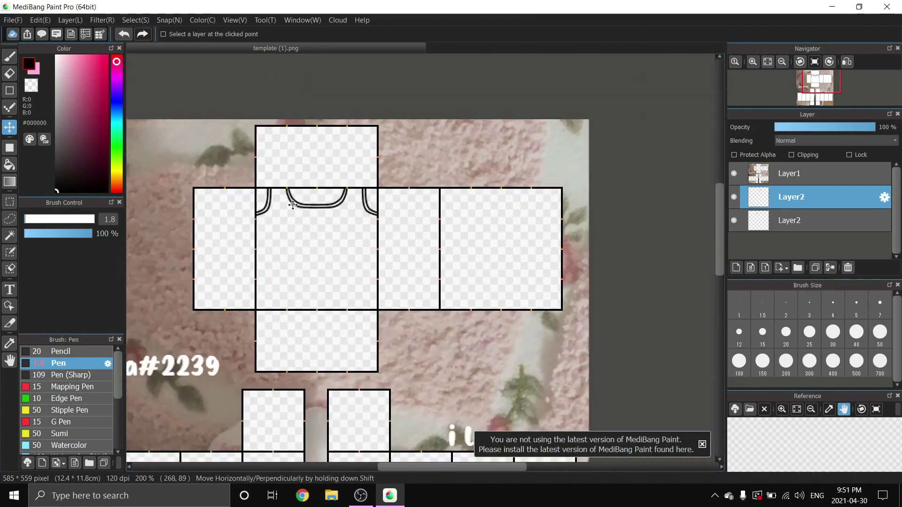
scroll(274, 210, "up", 1)
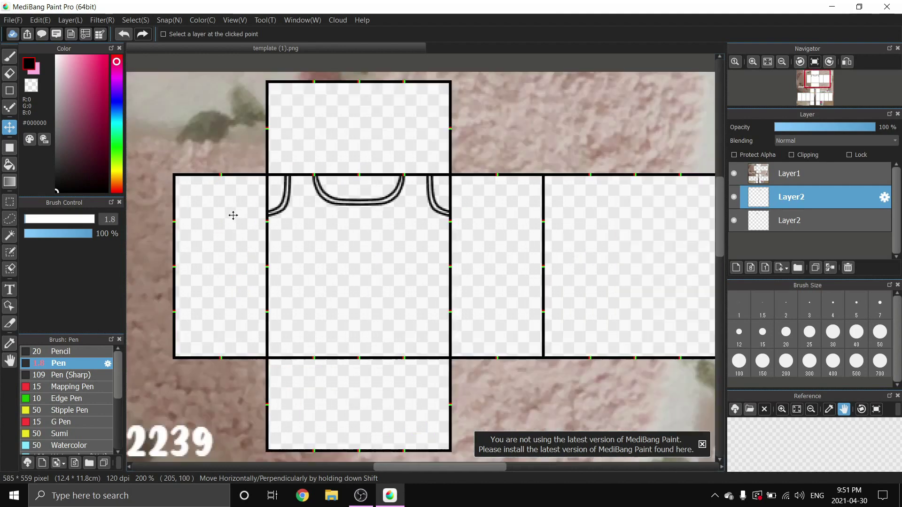
left_click(829, 270)
scroll(338, 215, "up", 1)
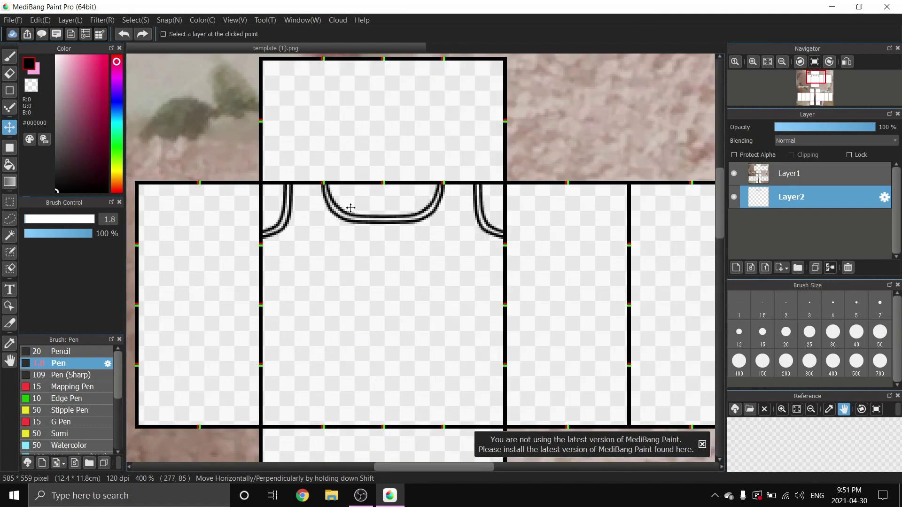
Add a new layer and draw a black horizontal line across the torso between its middle side markers using Crisscross Snap, then disable snapping.
left_click(735, 268)
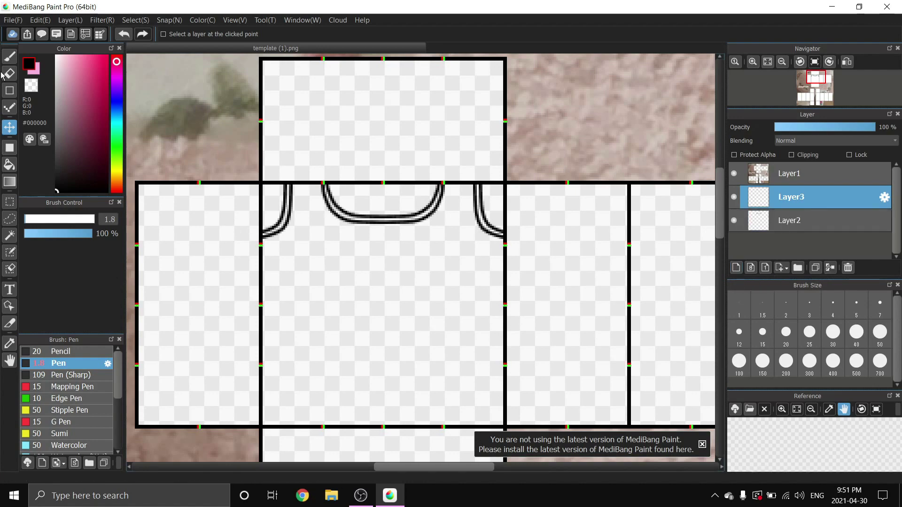
left_click(9, 59)
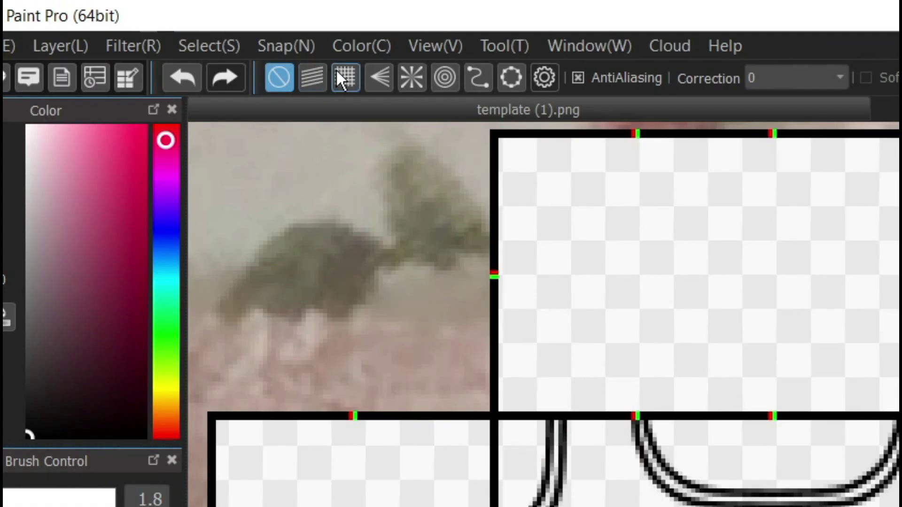
left_click(344, 77)
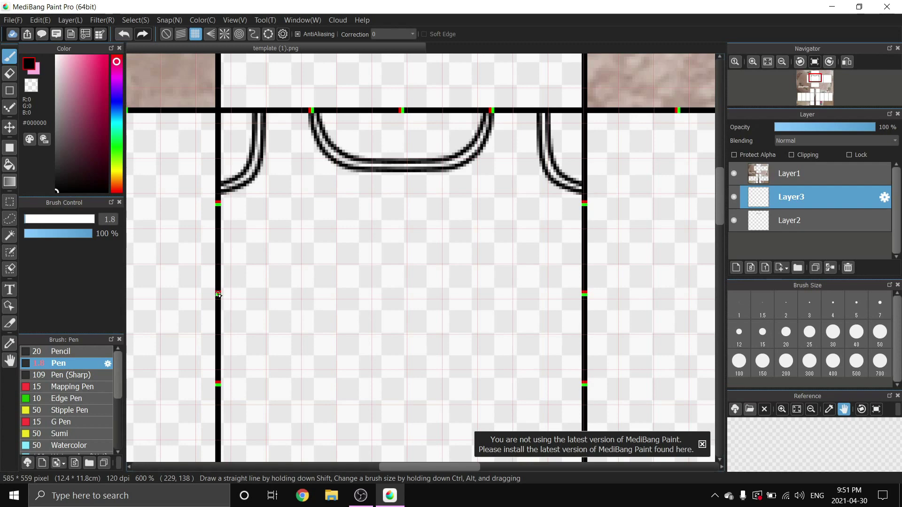
left_click_drag(219, 295, 575, 298)
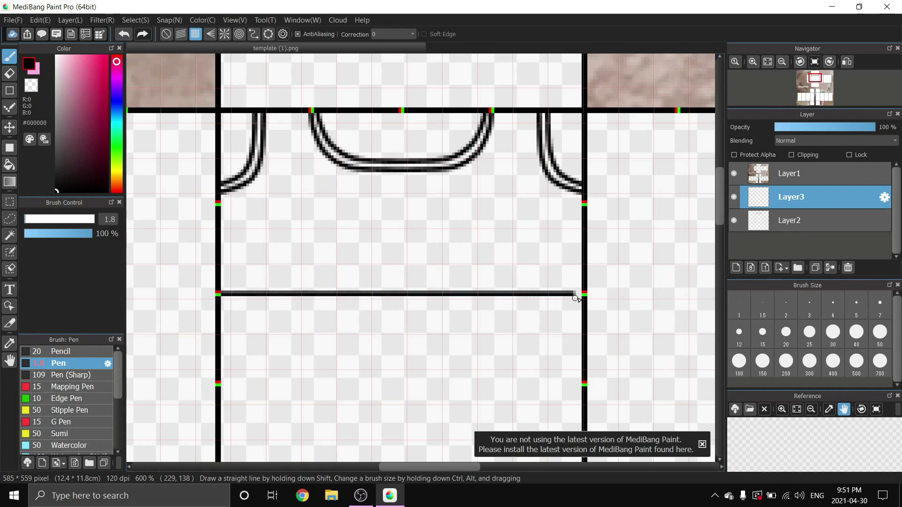
scroll(445, 233, "down", 3)
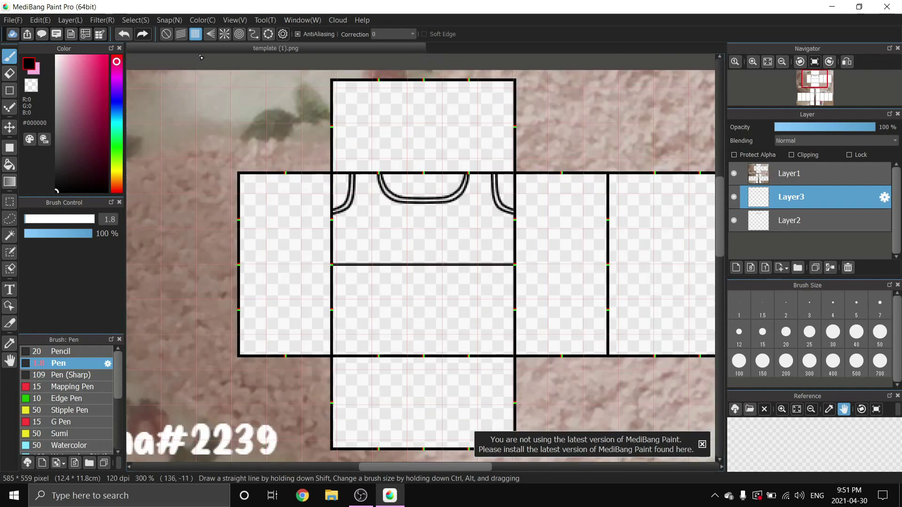
left_click(165, 35)
scroll(385, 203, "up", 2)
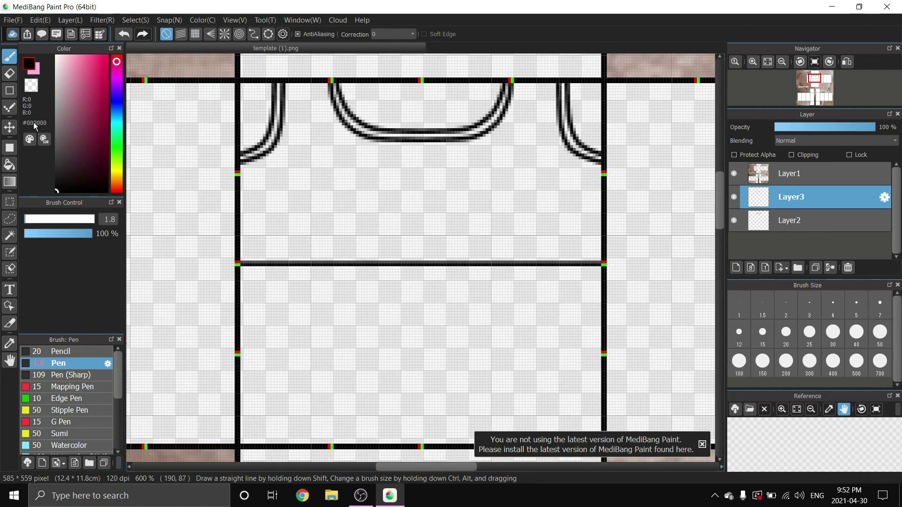
Duplicate the horizontal line's layer with the copy offset slightly upward as a parallel line, and merge the copy down.
left_click(9, 131)
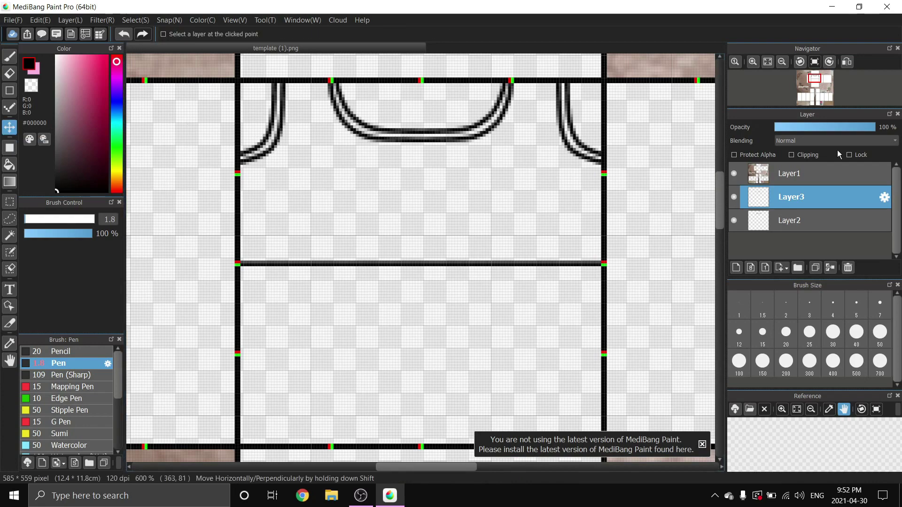
left_click(815, 268)
scroll(359, 257, "up", 1)
left_click_drag(429, 332, 435, 290)
scroll(568, 271, "down", 3)
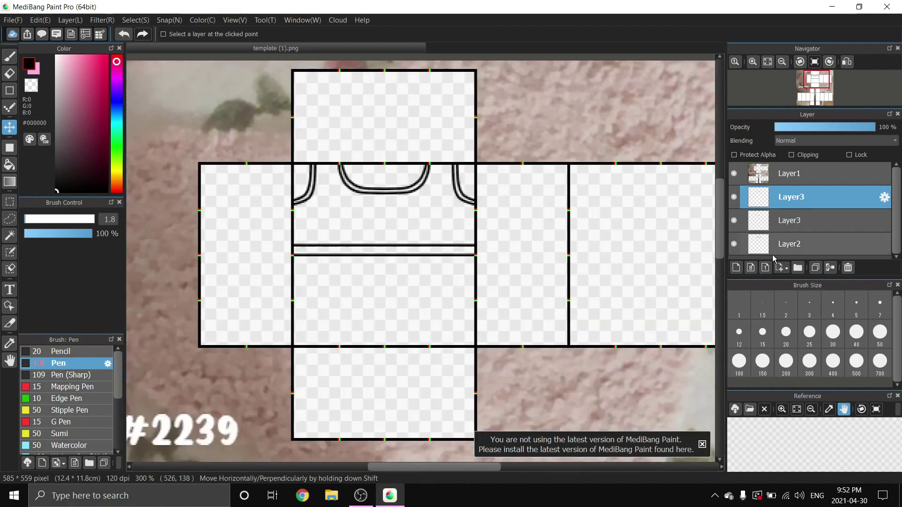
left_click(832, 269)
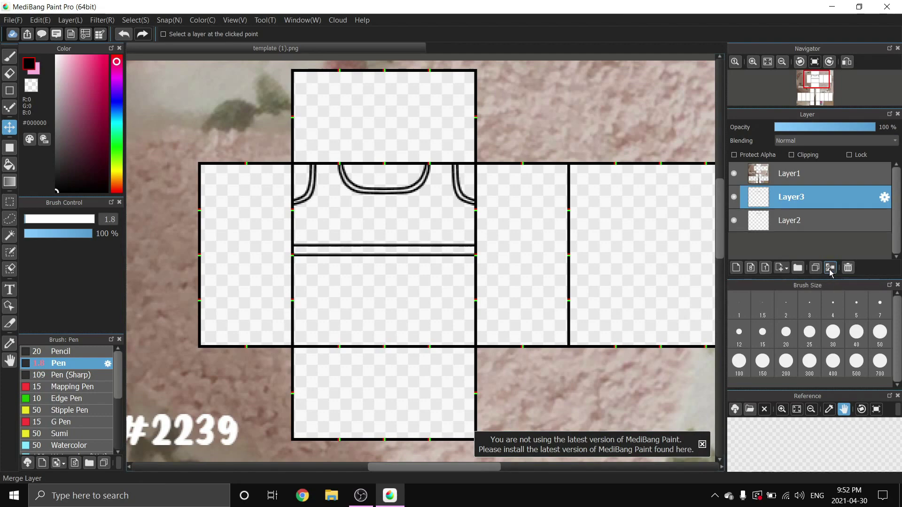
scroll(263, 205, "down", 1)
scroll(255, 236, "up", 1)
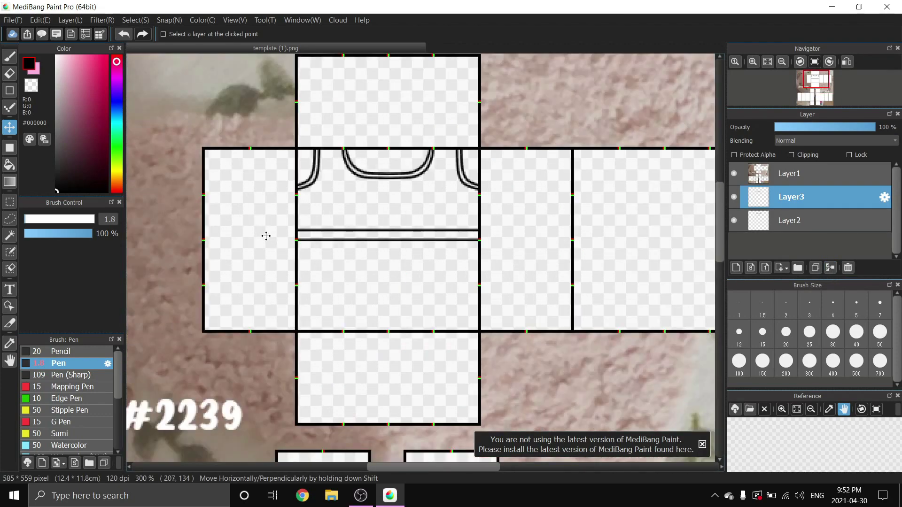
scroll(269, 236, "down", 1)
scroll(264, 185, "up", 1)
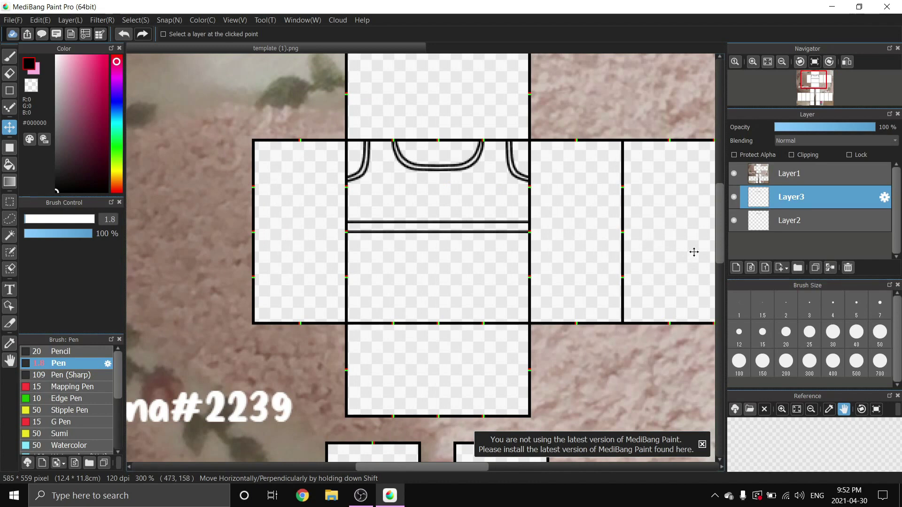
Add a new layer and, with Crisscross Snap, extend the armhole and hem lines straight across the torso's left side panel.
left_click(736, 268)
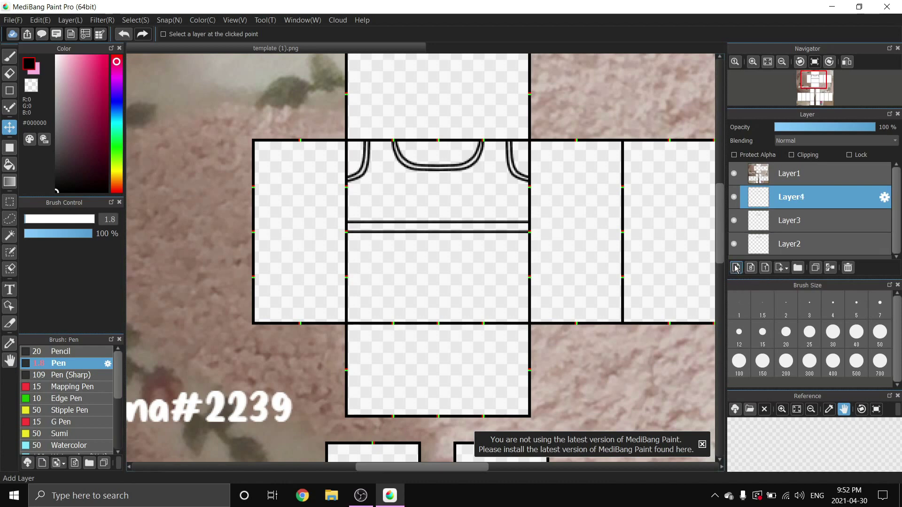
left_click(8, 58)
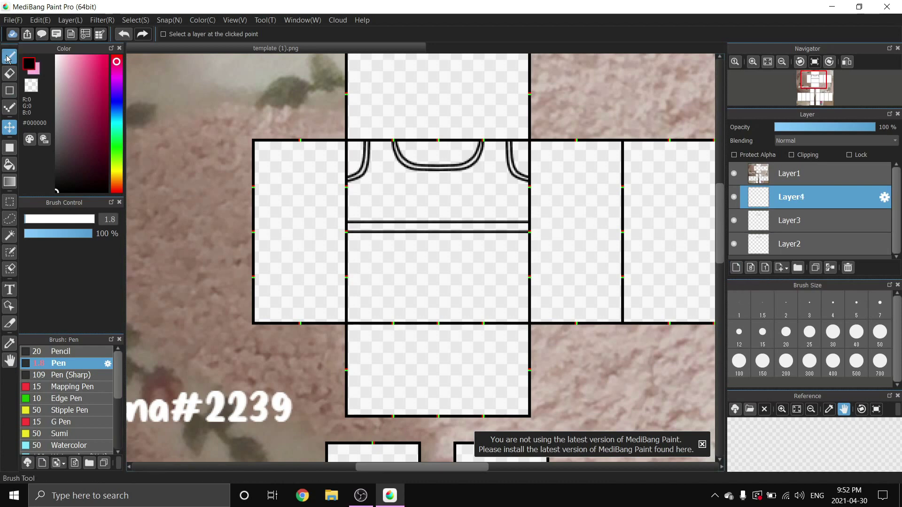
left_click(195, 34)
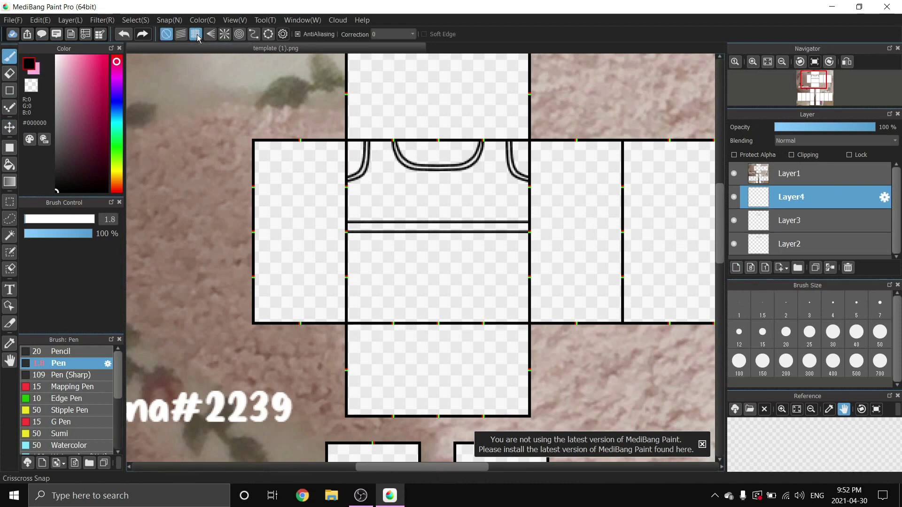
scroll(236, 117, "up", 3)
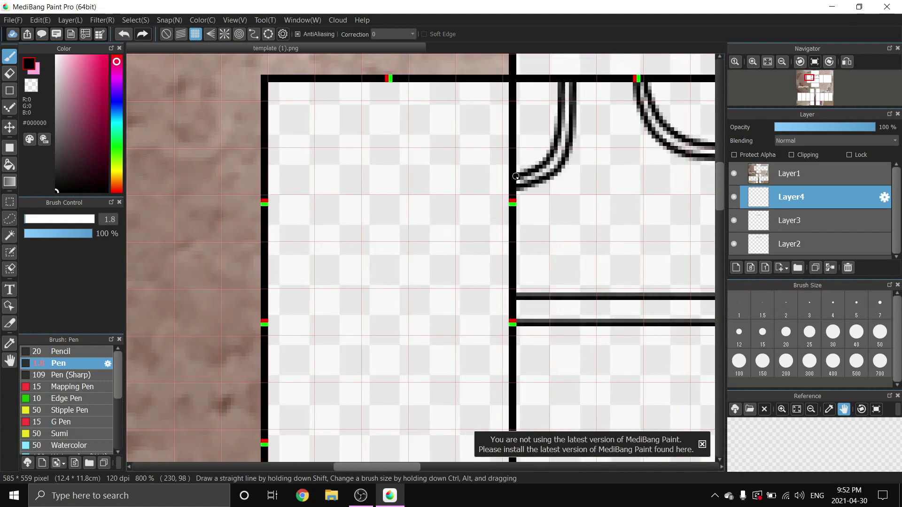
left_click_drag(516, 176, 254, 188)
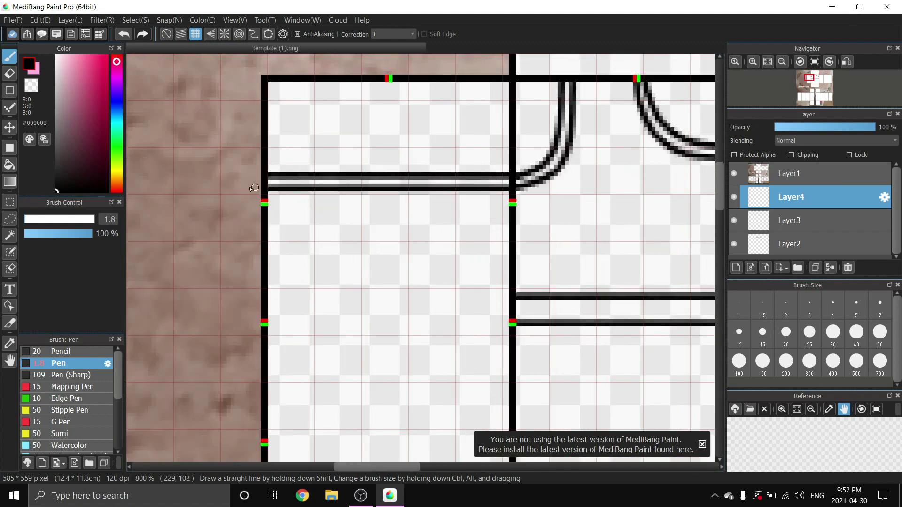
left_click_drag(511, 296, 266, 296)
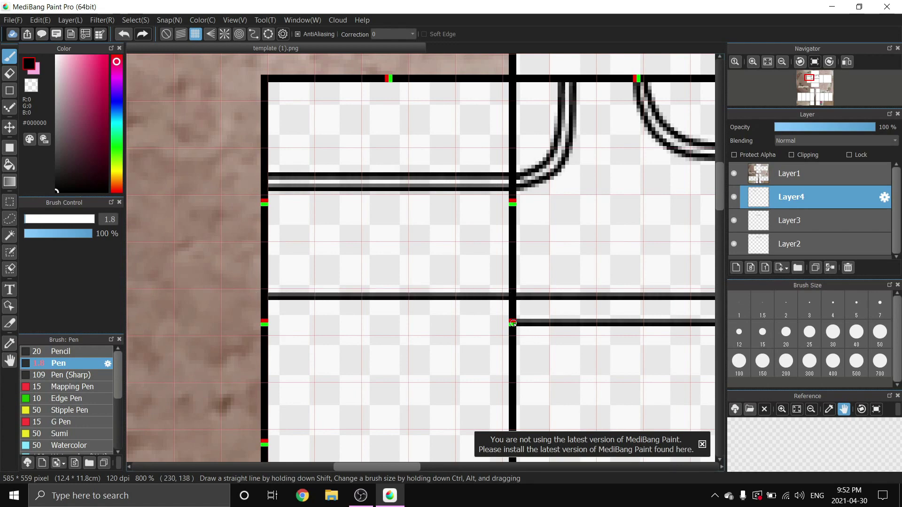
left_click_drag(514, 323, 265, 323)
Extend the double armhole line and both hem lines straight across the torso's right side panel.
scroll(218, 256, "down", 2)
scroll(427, 244, "up", 4)
left_click_drag(306, 188, 673, 188)
left_click_drag(316, 221, 673, 221)
scroll(417, 175, "down", 2)
scroll(364, 275, "up", 2)
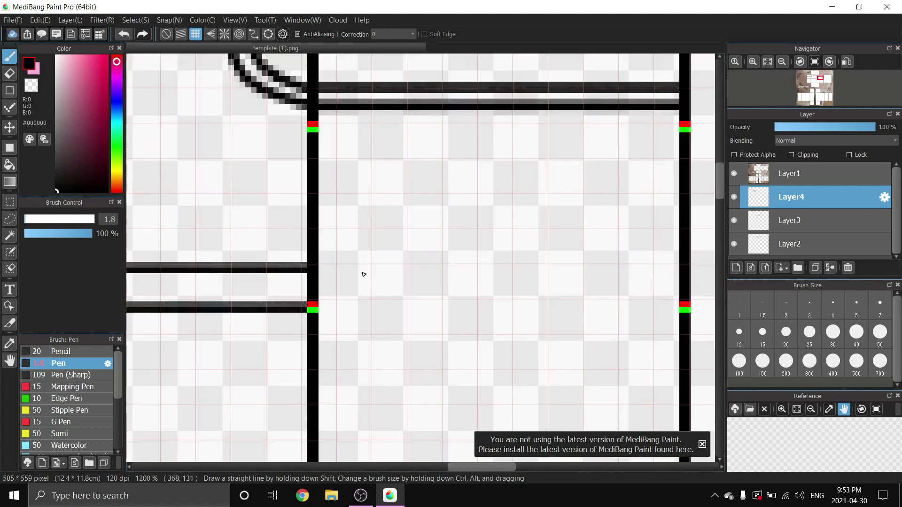
left_click_drag(314, 269, 679, 269)
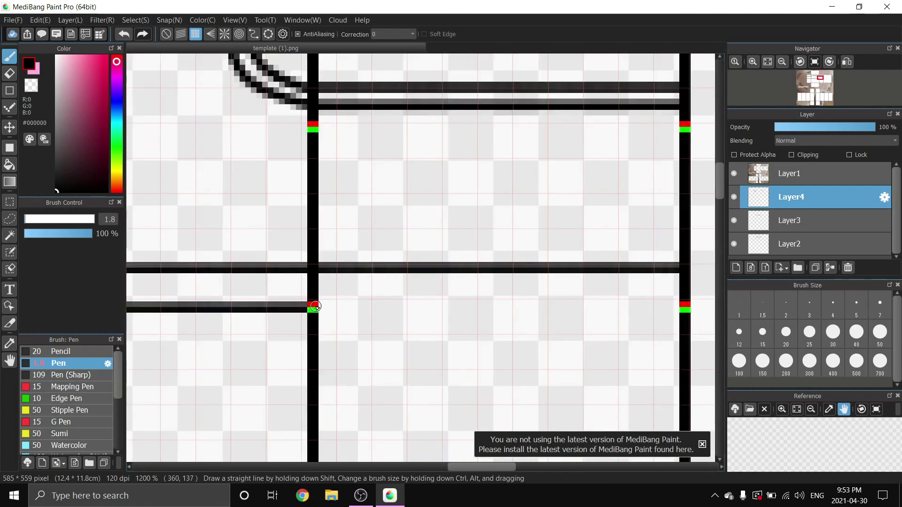
mouse_move(314, 306)
left_mouse_down()
mouse_move(500, 308)
mouse_move(680, 307)
left_mouse_up()
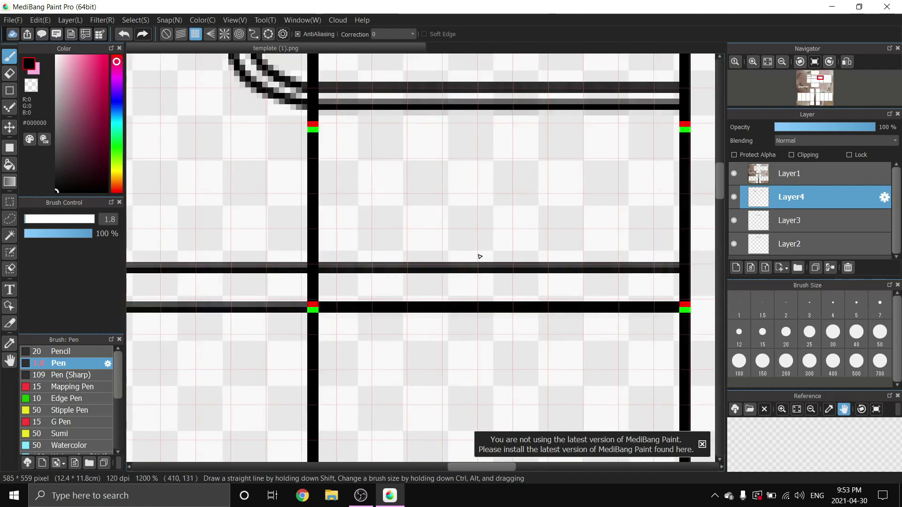
Turn snapping off and merge the line layers down into Layer2.
scroll(479, 257, "down", 3)
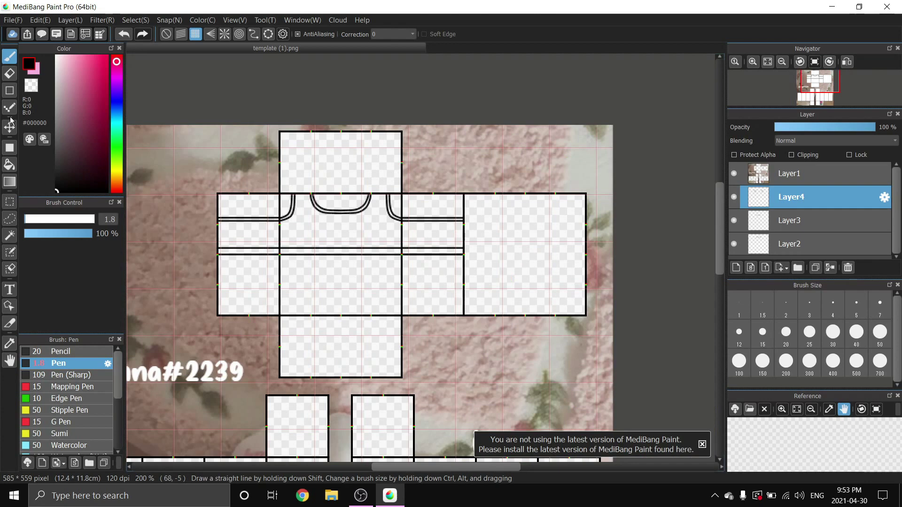
left_click(166, 34)
scroll(196, 222, "up", 1)
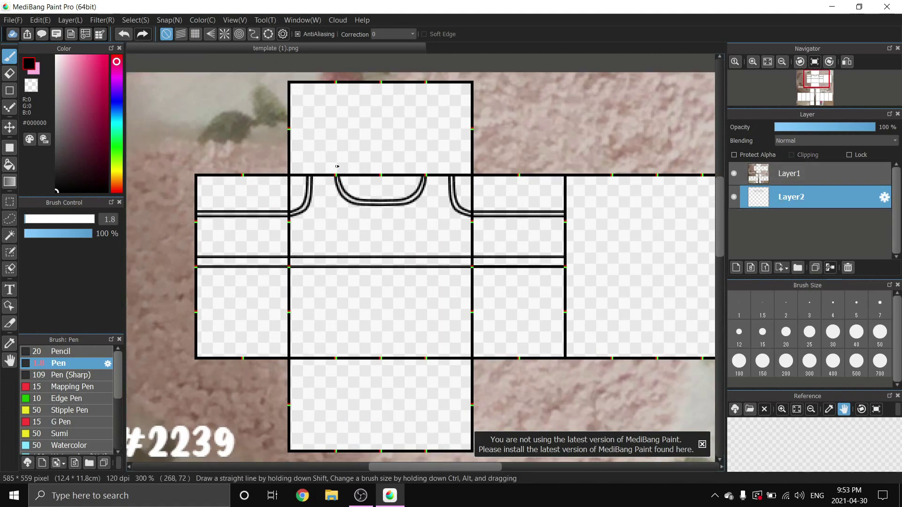
Select the torso front's armholes, neckline and hem lines with a rectangle and copy them onto a new layer.
left_click(10, 203)
scroll(340, 287, "up", 1)
scroll(373, 134, "up", 1)
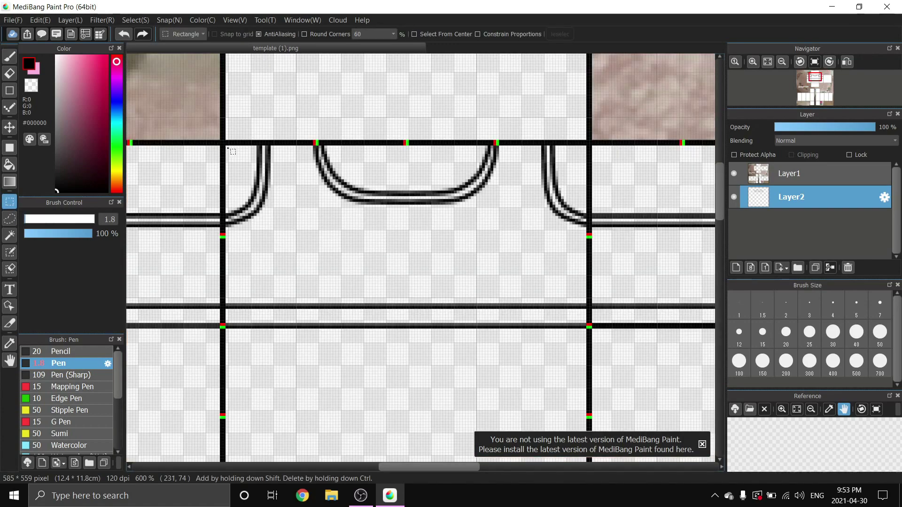
left_click_drag(227, 148, 591, 372)
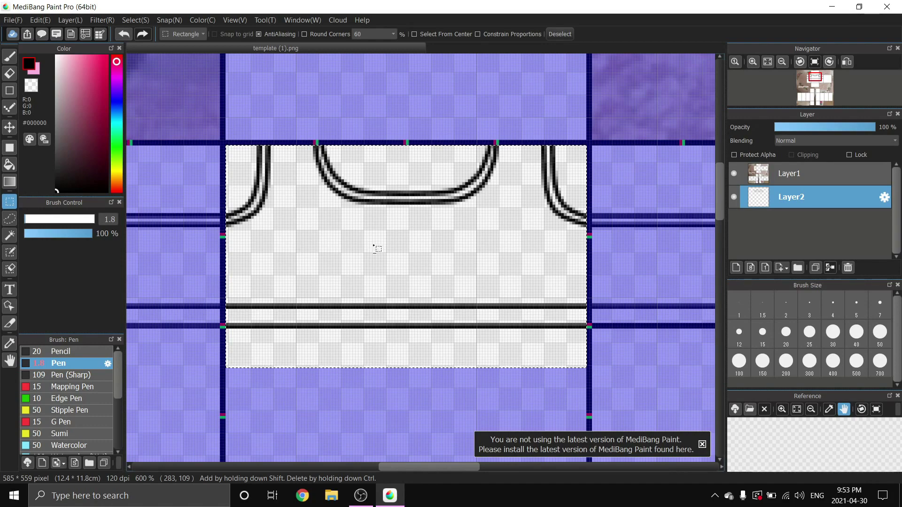
left_click(306, 105)
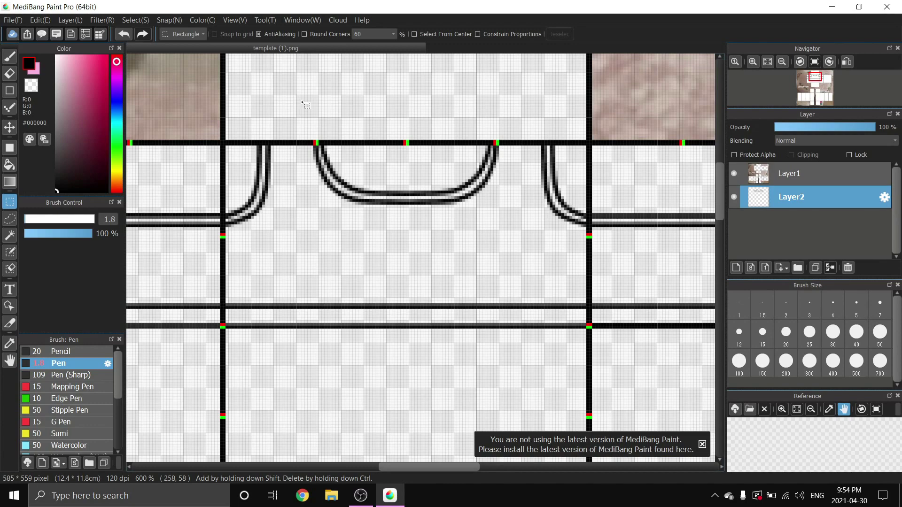
key("ctrl+shift+n")
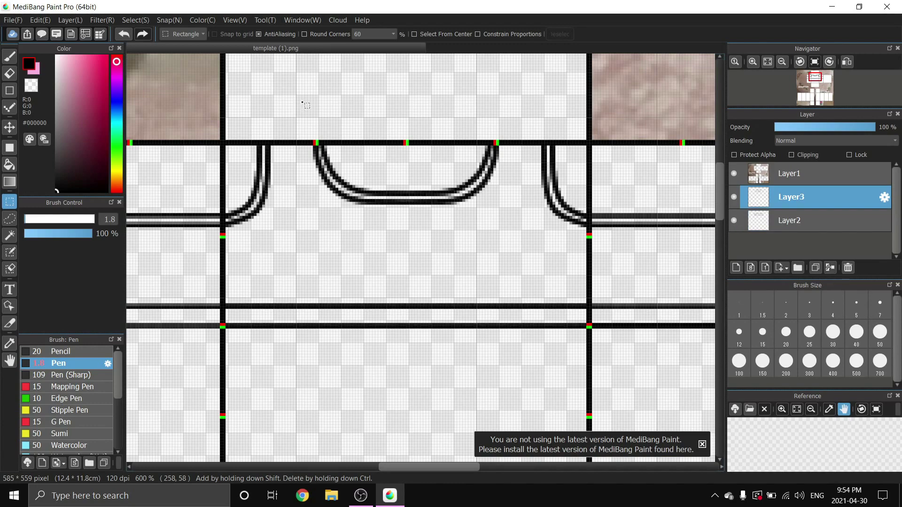
Move the copied front outlines onto the torso's back panel, aligned with the side panel's armhole and hem lines.
scroll(249, 162, "down", 2)
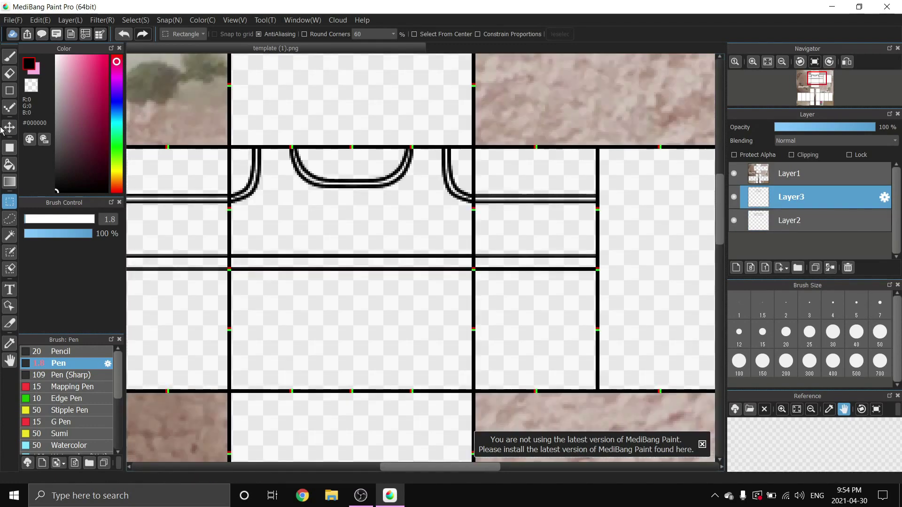
left_click(9, 127)
scroll(216, 171, "down", 1)
left_click_drag(215, 171, 533, 206)
scroll(614, 193, "up", 5)
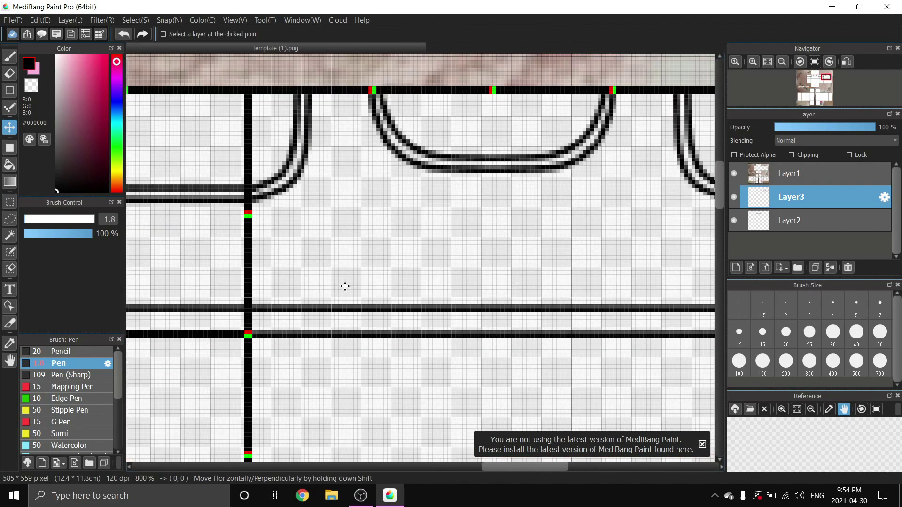
Delete the neckline from the back panel's copy, clear the selection and merge the layer down.
scroll(294, 233, "down", 3)
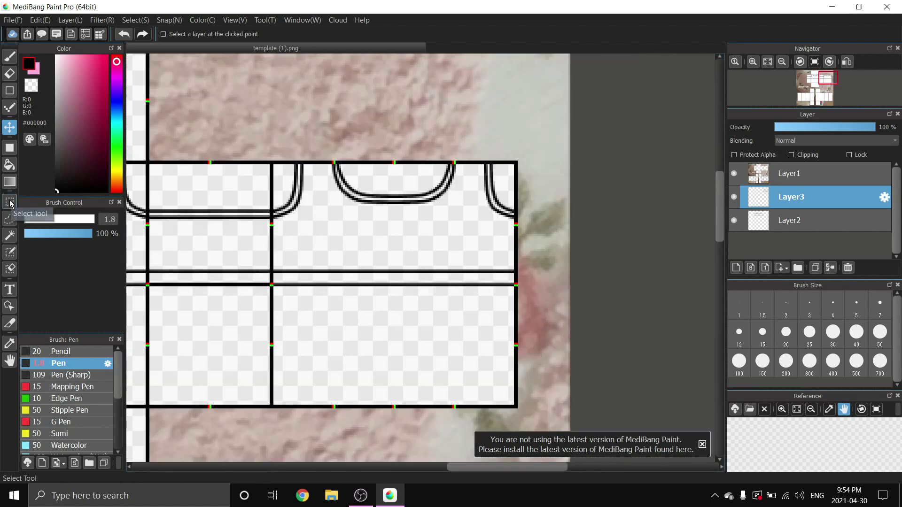
left_click(10, 202)
left_click_drag(332, 165, 470, 228)
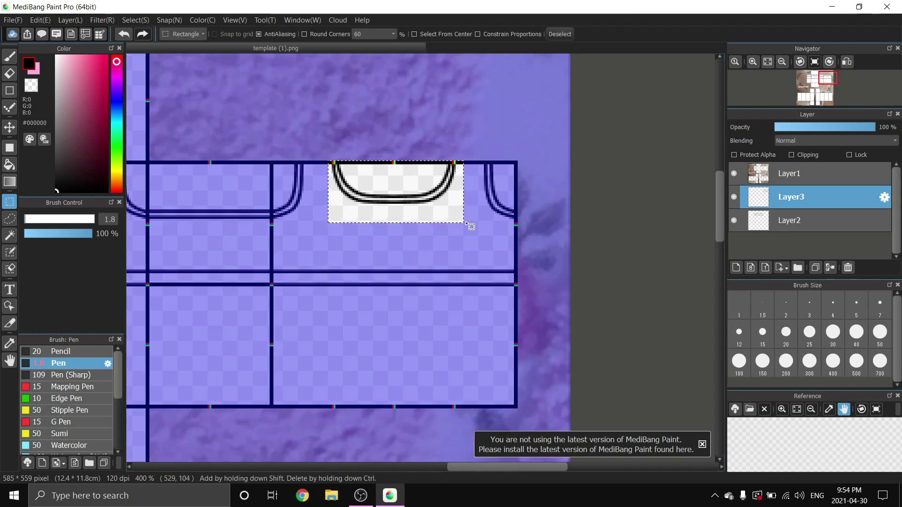
key("Delete")
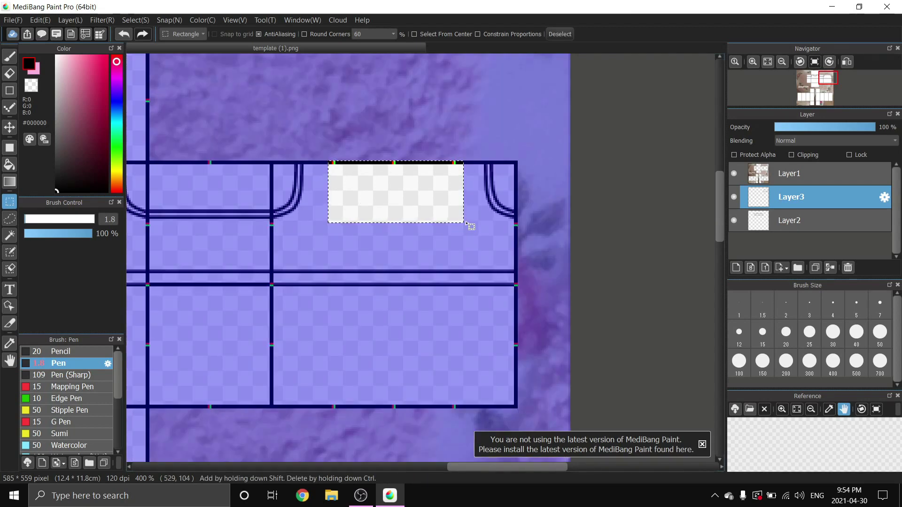
left_click(519, 227)
scroll(519, 227, "down", 3)
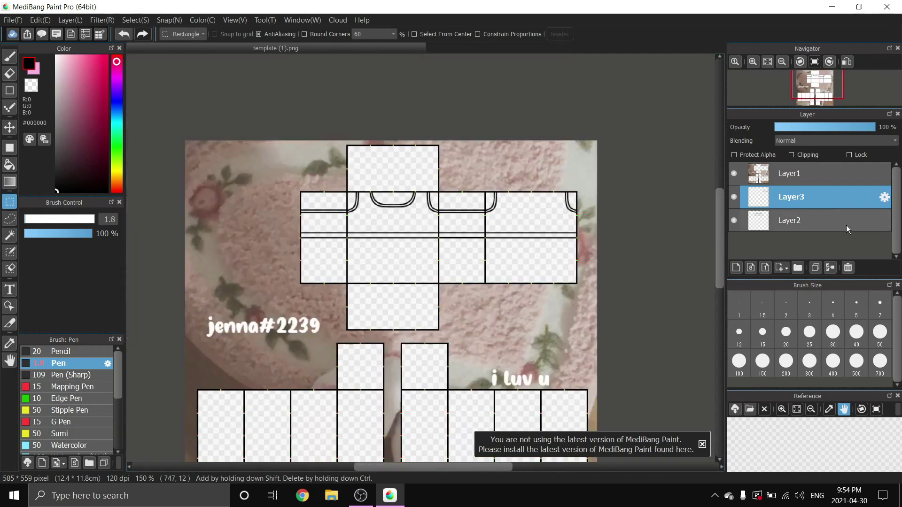
left_click(831, 268)
Select the front neckline with a rectangle and copy it onto a new layer.
scroll(409, 264, "up", 3)
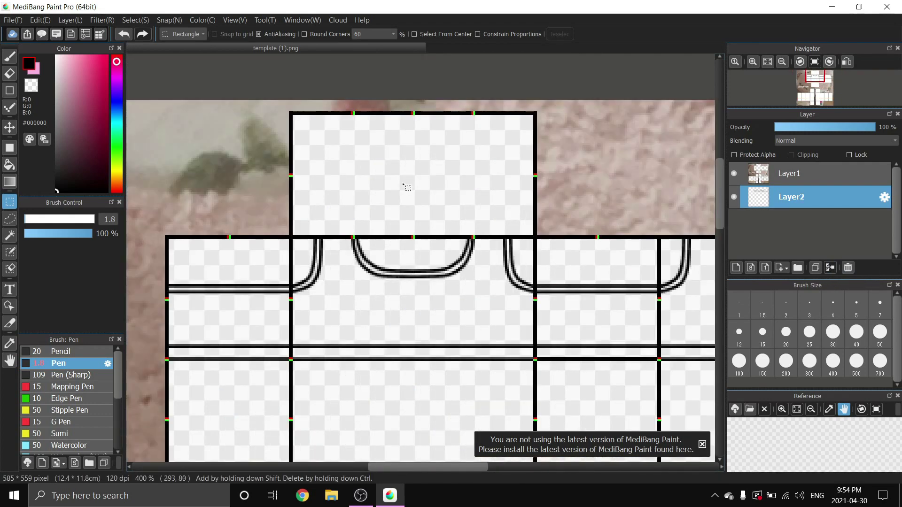
scroll(411, 263, "up", 1)
scroll(415, 263, "up", 1)
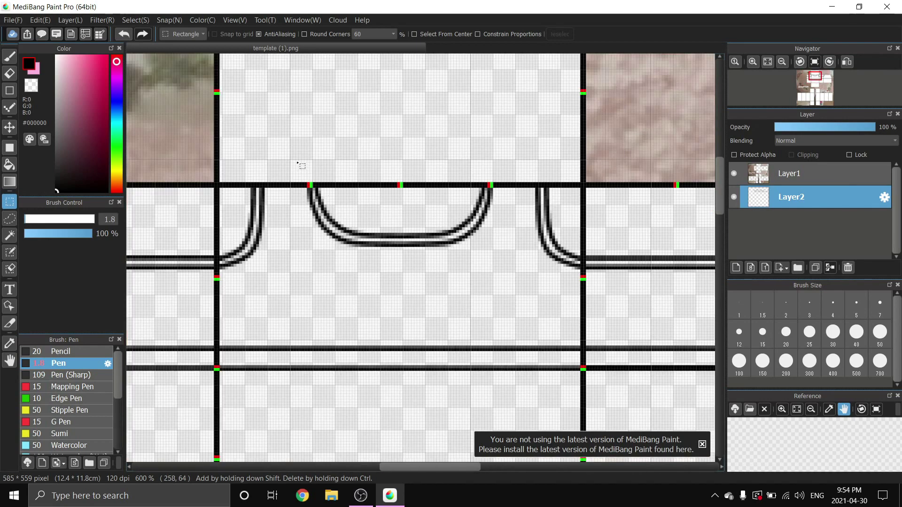
left_click_drag(297, 162, 512, 277)
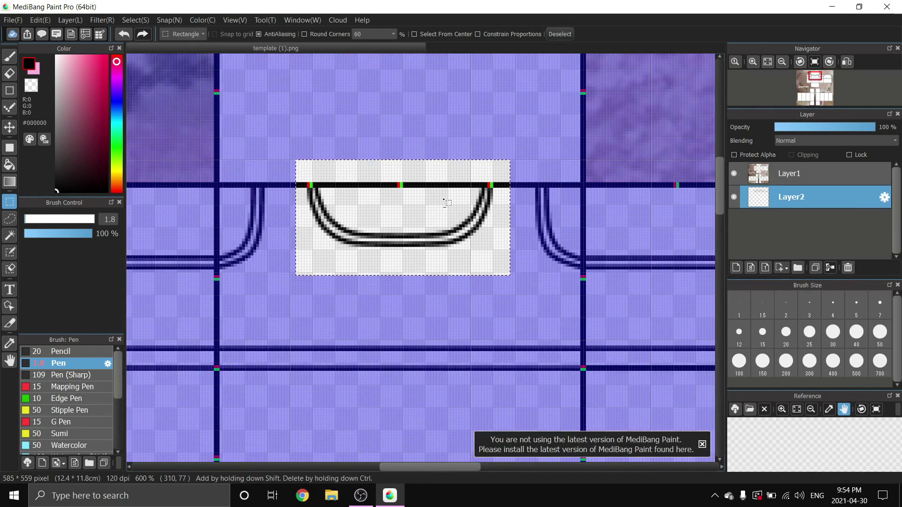
left_click(341, 122)
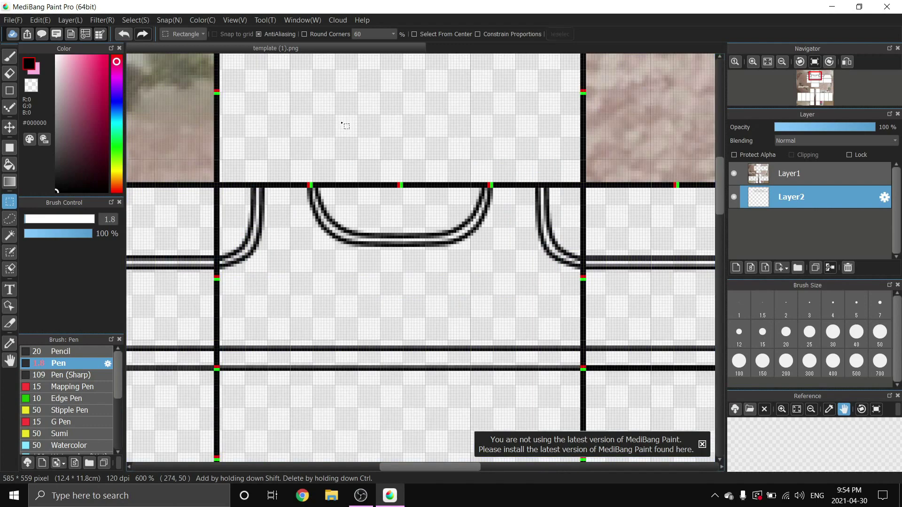
key("ctrl+shift+n")
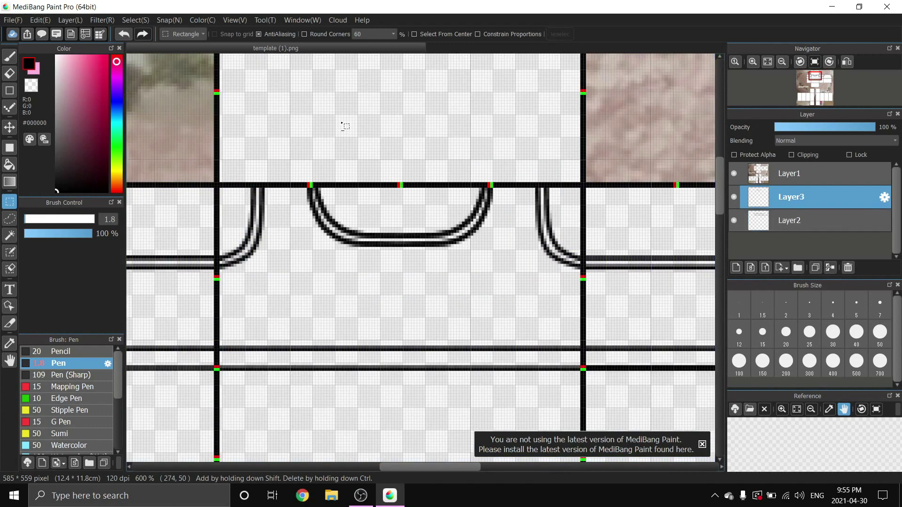
Rotate the copied neckline 180 degrees with the transform.
left_click(9, 127)
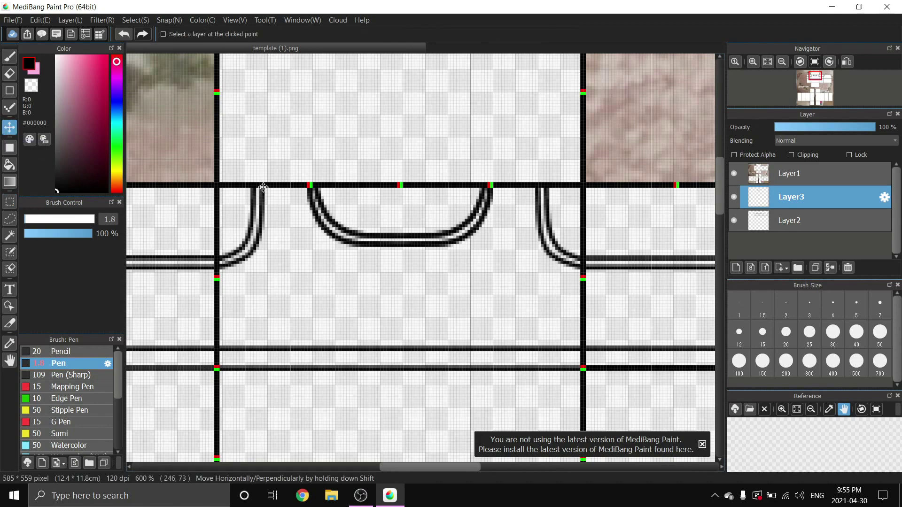
key("ctrl+t")
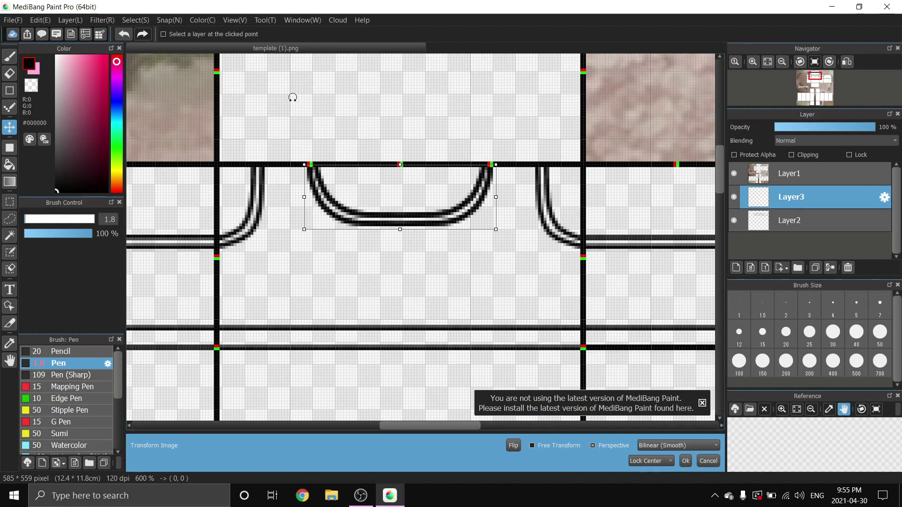
mouse_move(292, 97)
left_mouse_down()
mouse_move(393, 114)
mouse_move(500, 185)
mouse_move(501, 248)
mouse_move(484, 276)
left_mouse_up()
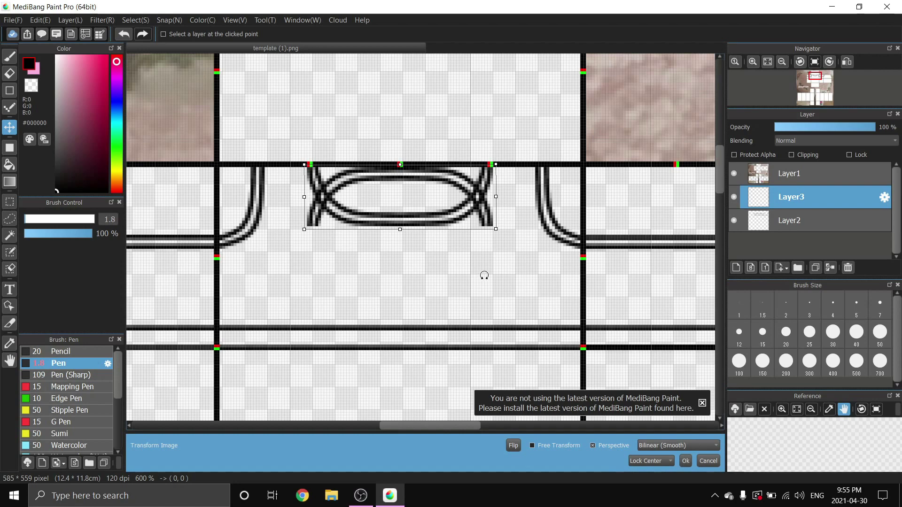
left_click(686, 462)
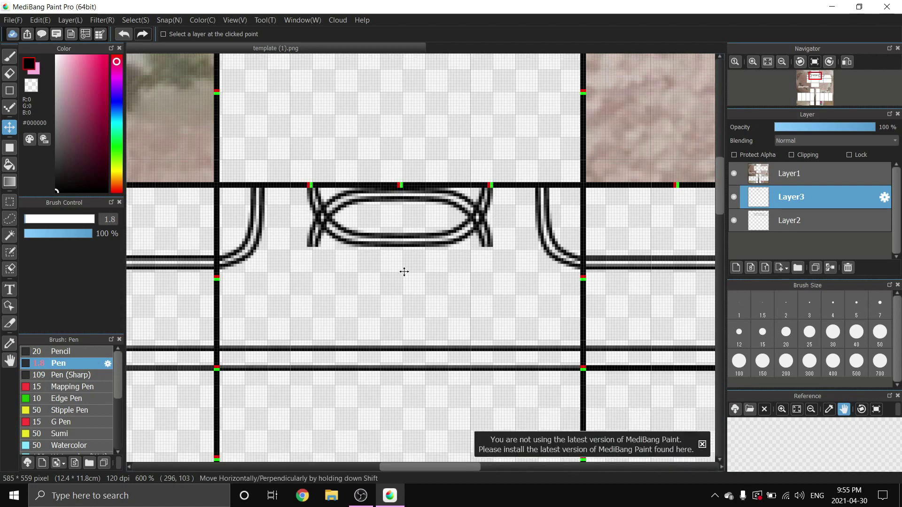
Move the rotated neckline up onto the top panel so it closes with the front neckline, and merge it down.
left_click_drag(397, 282, 397, 207)
scroll(365, 151, "down", 3)
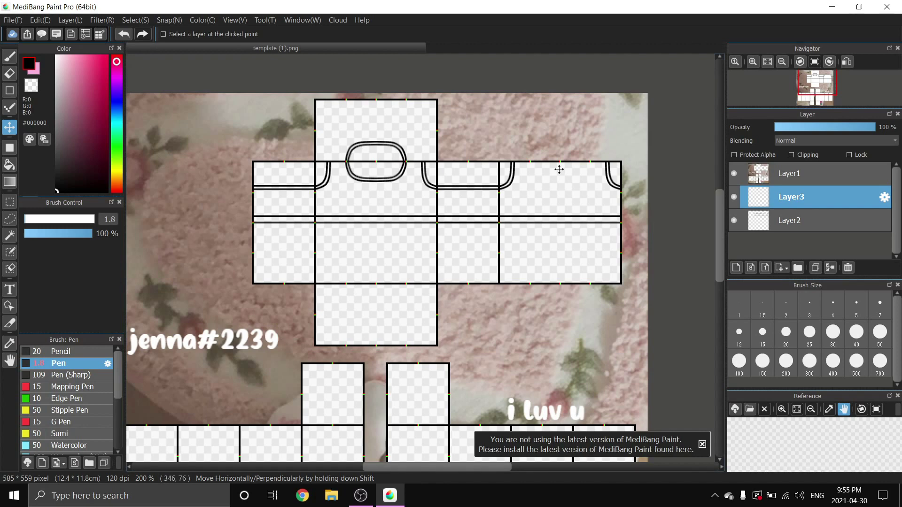
left_click(831, 268)
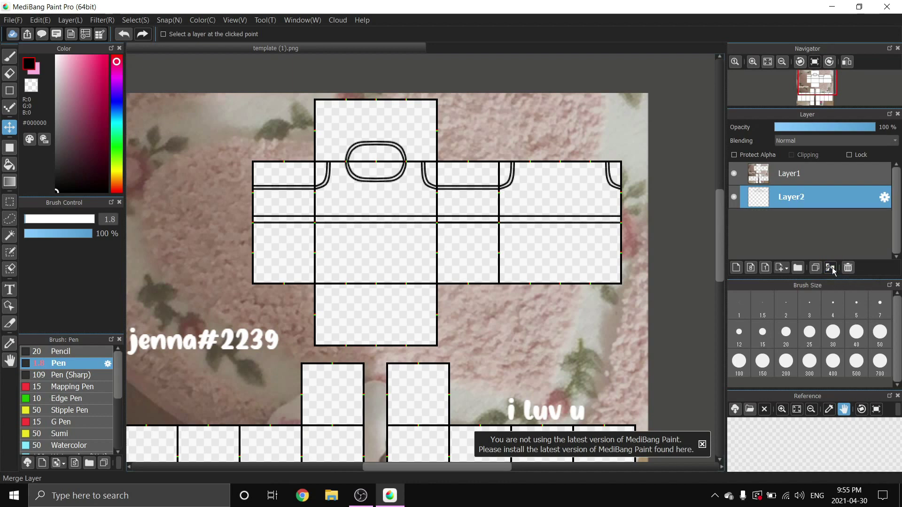
On a new layer, use the pen with grid snap to extend the left armhole's double line straight up through the top panel.
left_click(736, 268)
left_click(12, 58)
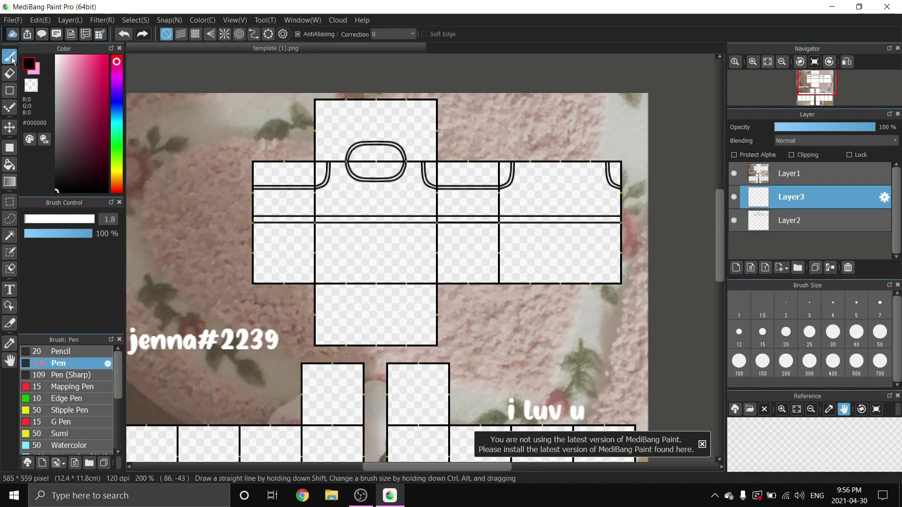
left_click(195, 34)
scroll(334, 99, "up", 3)
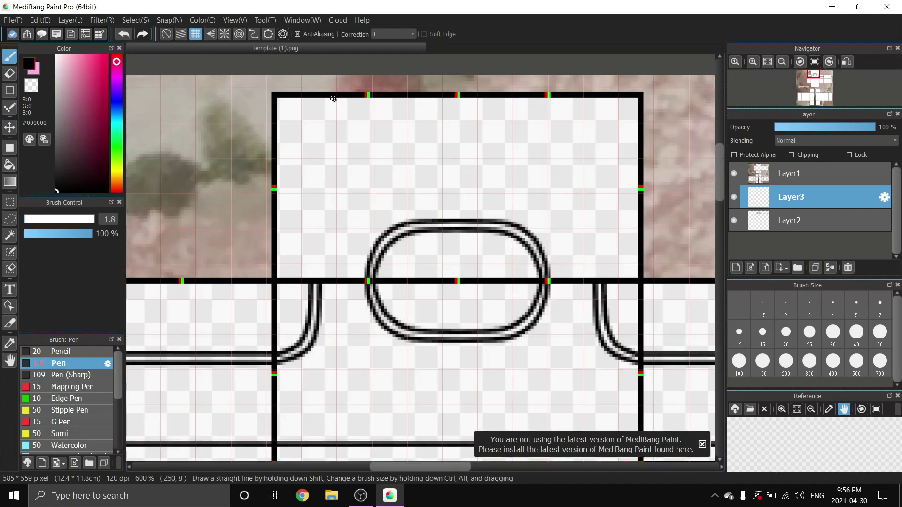
scroll(334, 99, "up", 1)
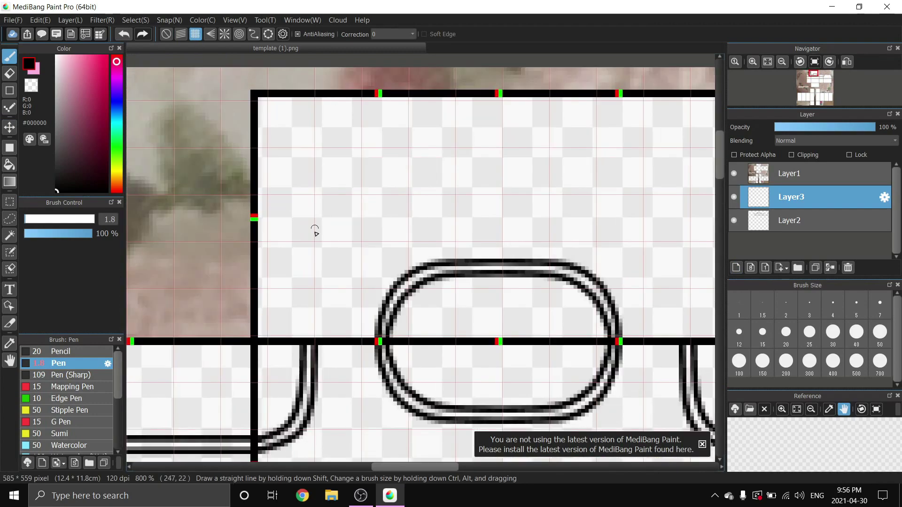
scroll(301, 334, "down", 1)
scroll(303, 301, "up", 1)
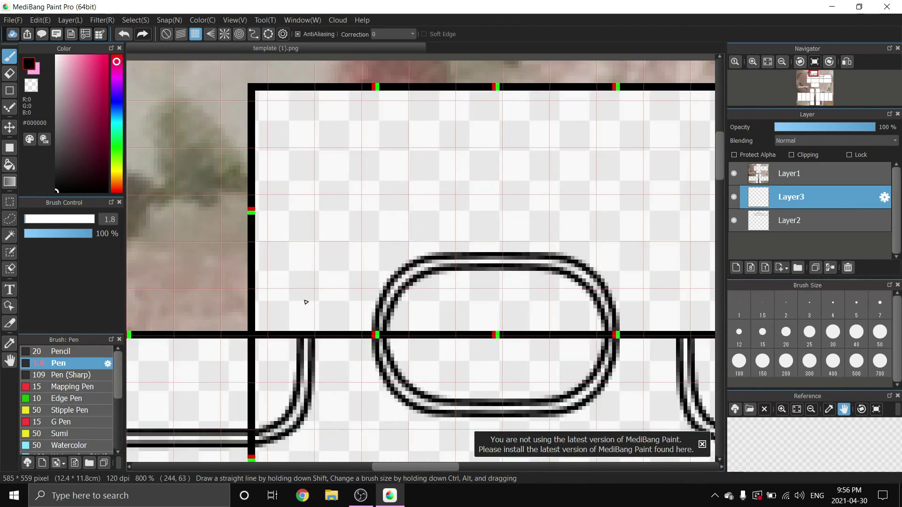
left_click_drag(300, 334, 294, 83)
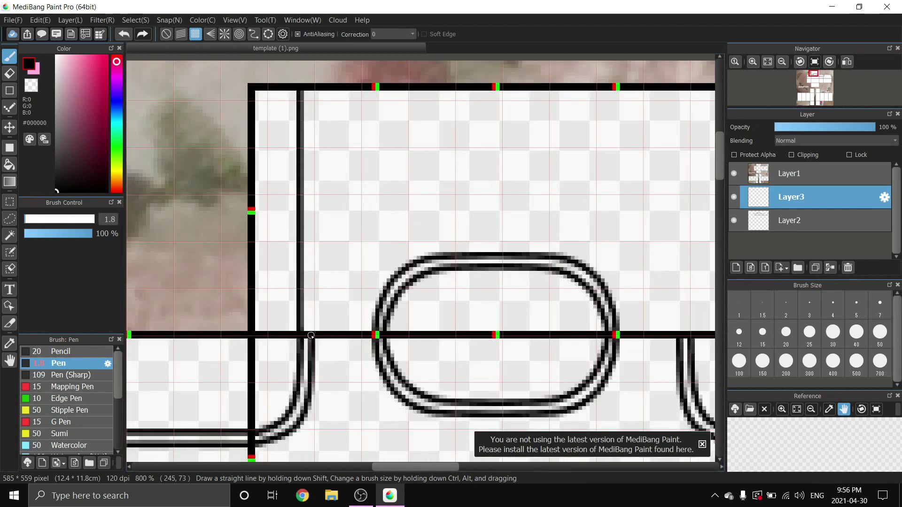
left_click_drag(311, 335, 312, 90)
Extend the right armhole's double line up through the top panel, turn snapping off and merge the layer down.
scroll(423, 282, "down", 2)
scroll(494, 285, "up", 1)
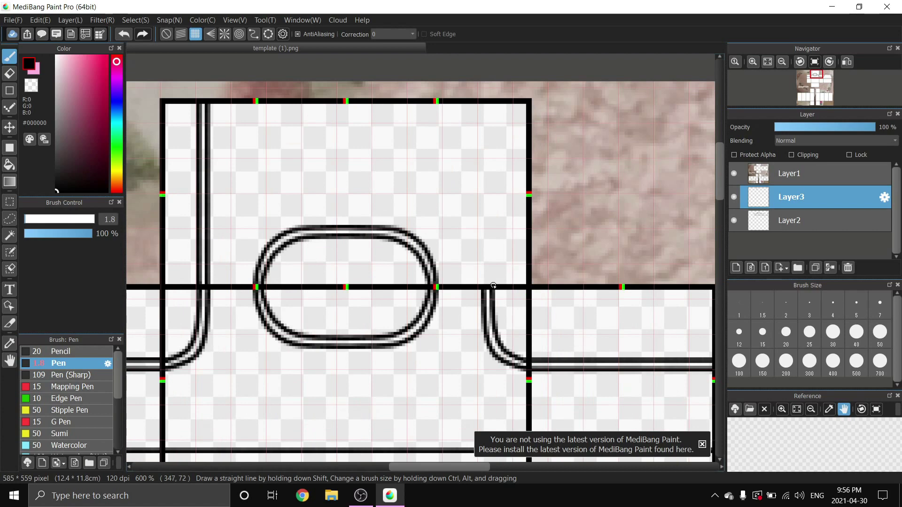
left_click_drag(493, 287, 479, 103)
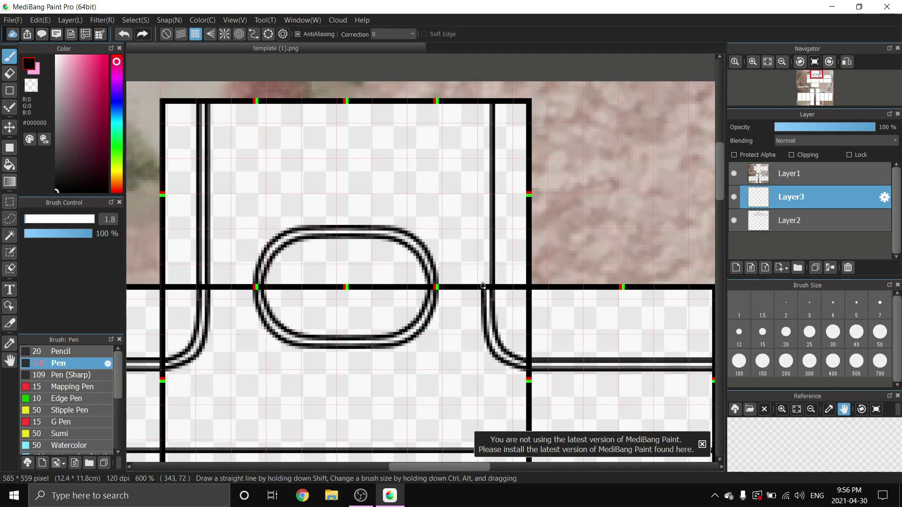
scroll(416, 133, "down", 3)
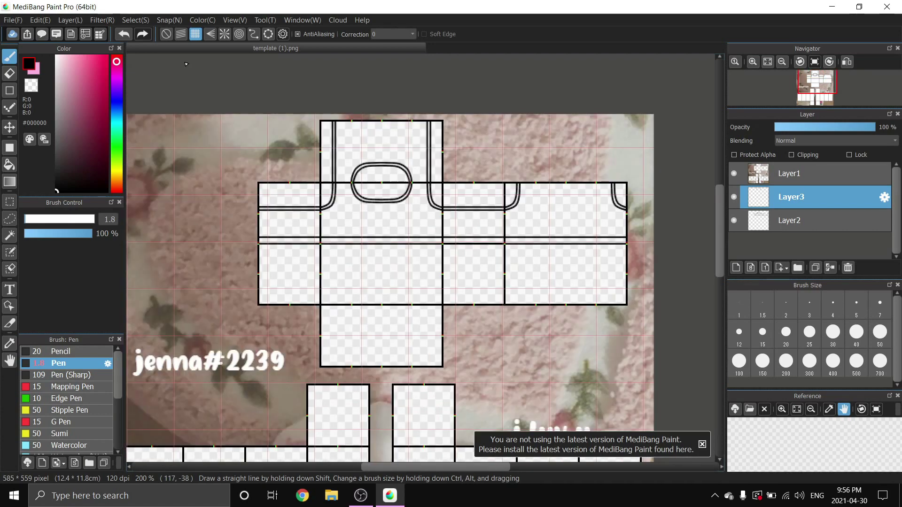
left_click(166, 35)
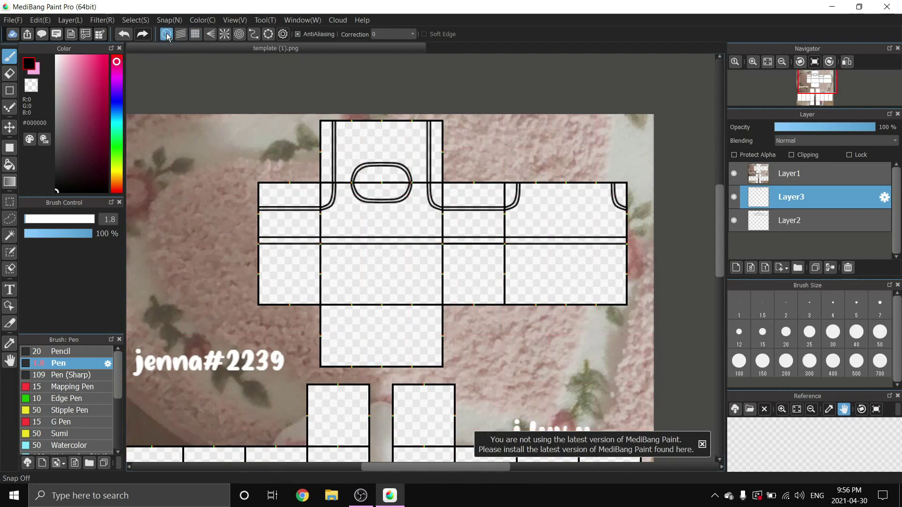
left_click(829, 266)
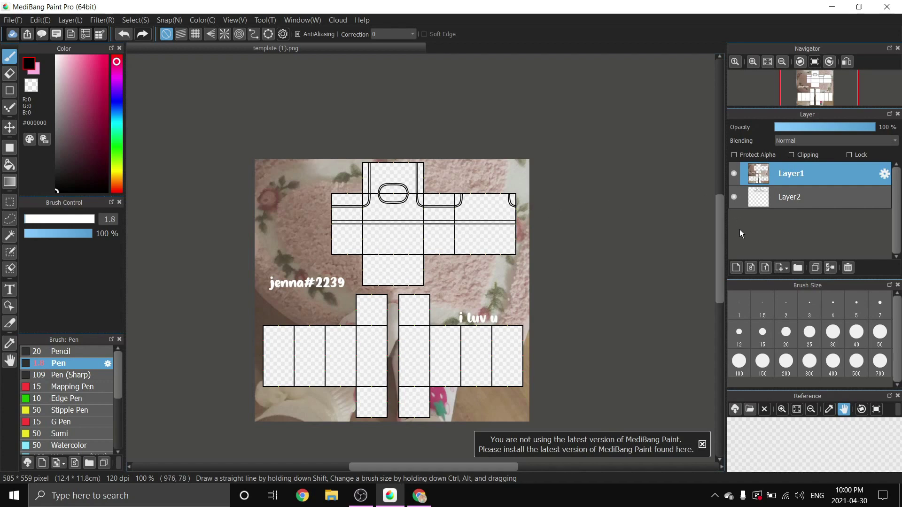
Add a new layer below the line art layer and set the brush colour to #C14067.
left_click(736, 268)
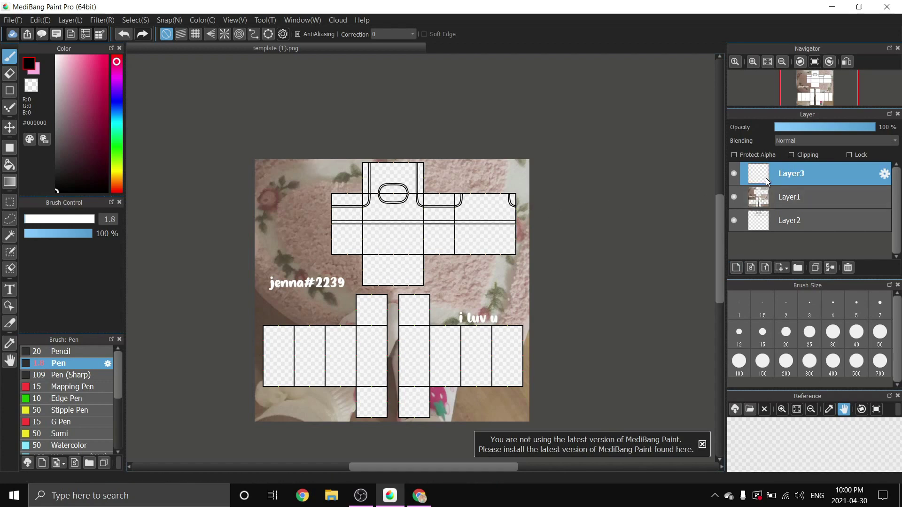
left_click_drag(769, 182, 771, 228)
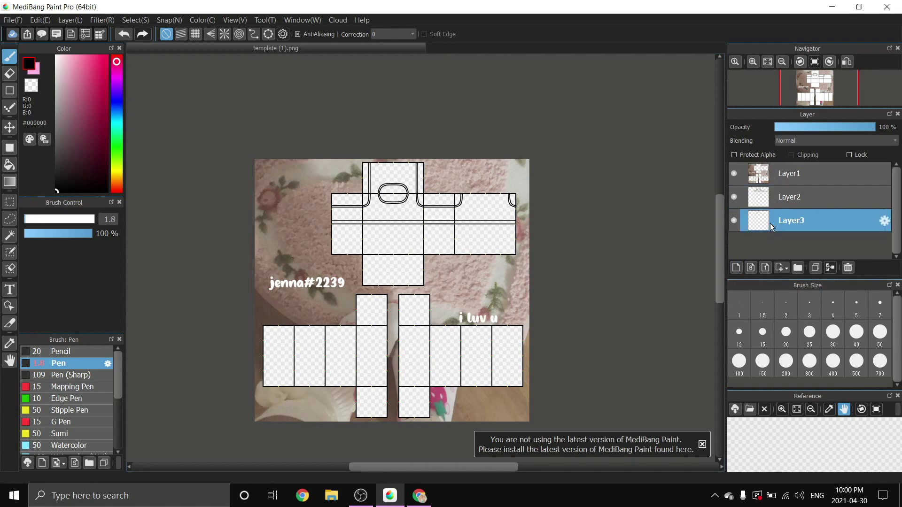
scroll(316, 245, "up", 2)
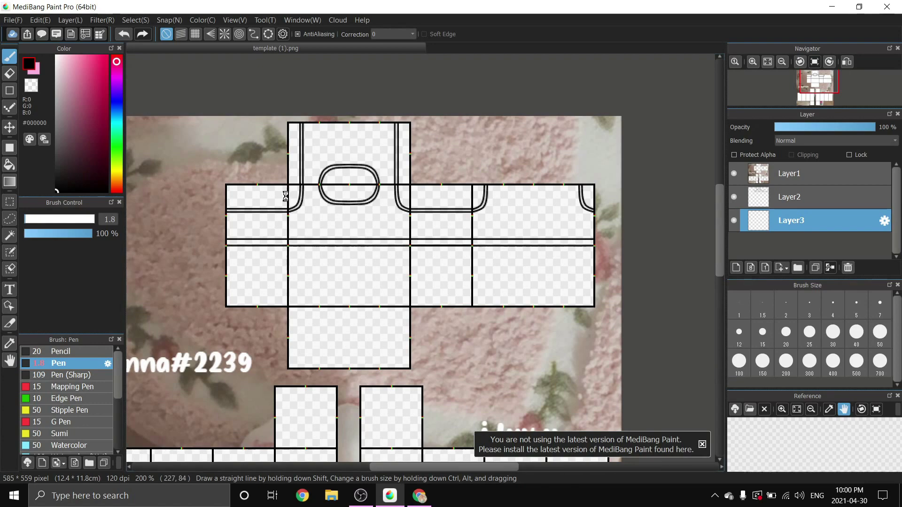
scroll(276, 233, "up", 3)
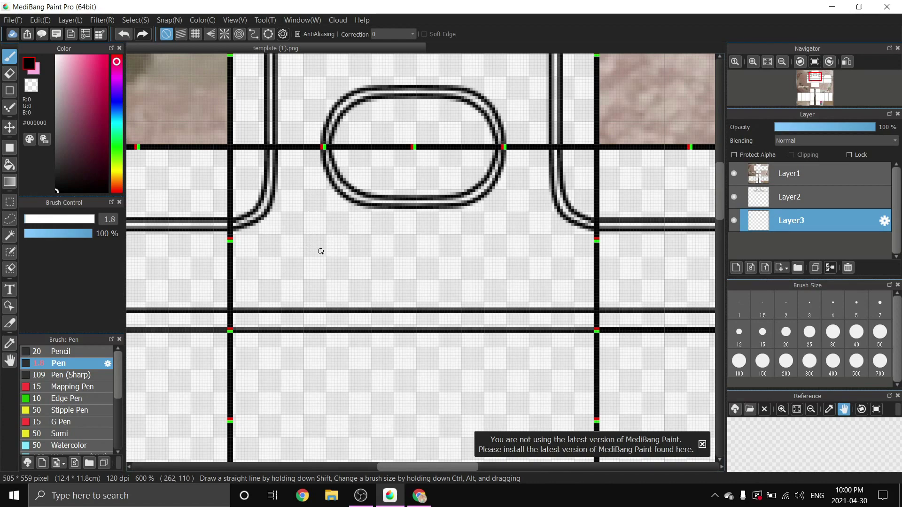
scroll(320, 252, "down", 3)
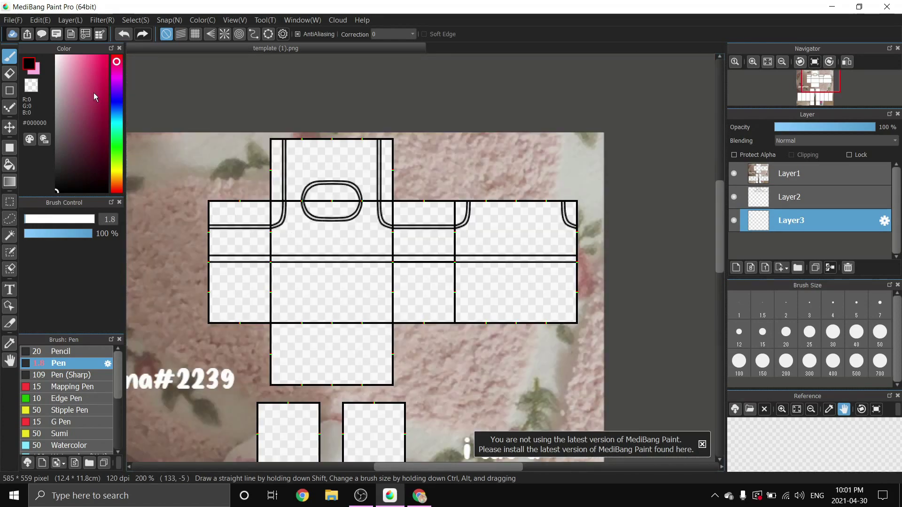
mouse_move(83, 125)
left_mouse_down()
mouse_move(85, 76)
mouse_move(92, 93)
left_mouse_up()
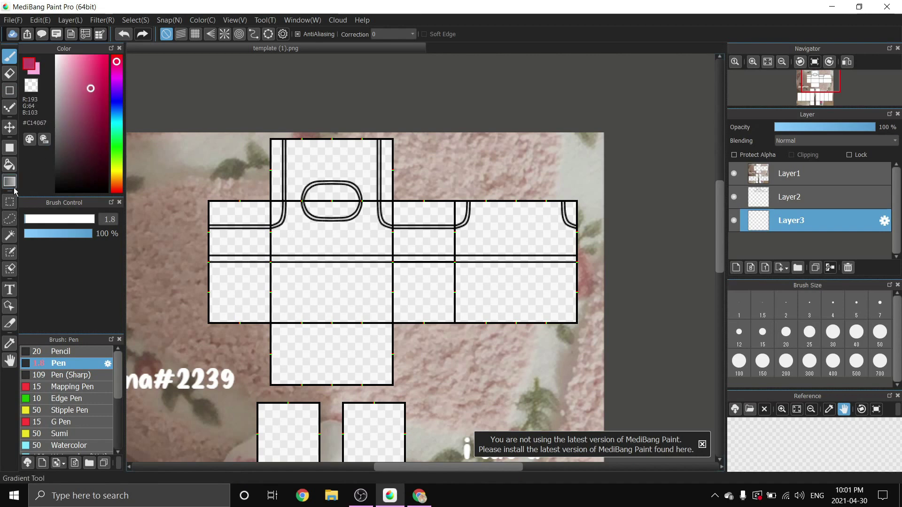
Select a rectangle between the armhole and hem lines, spanning the left side panel and most of the front panel.
left_click(9, 203)
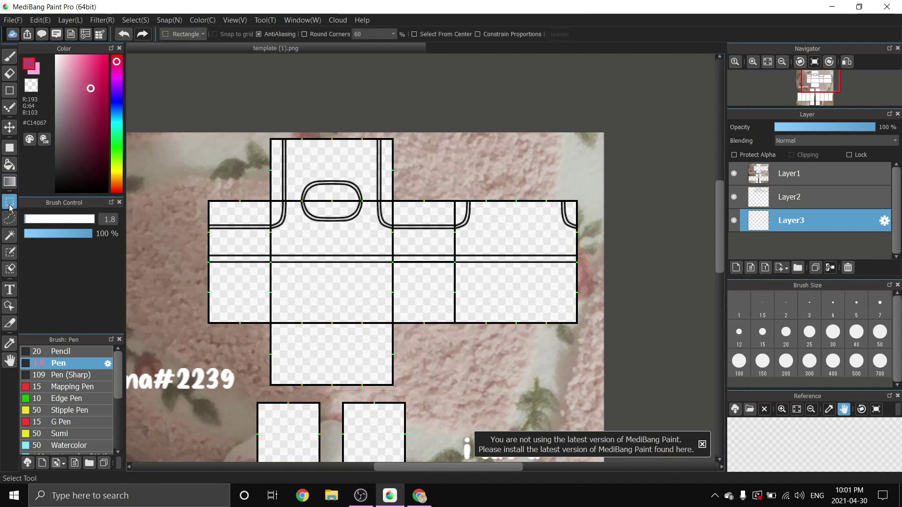
scroll(212, 251, "up", 2)
scroll(212, 251, "up", 1)
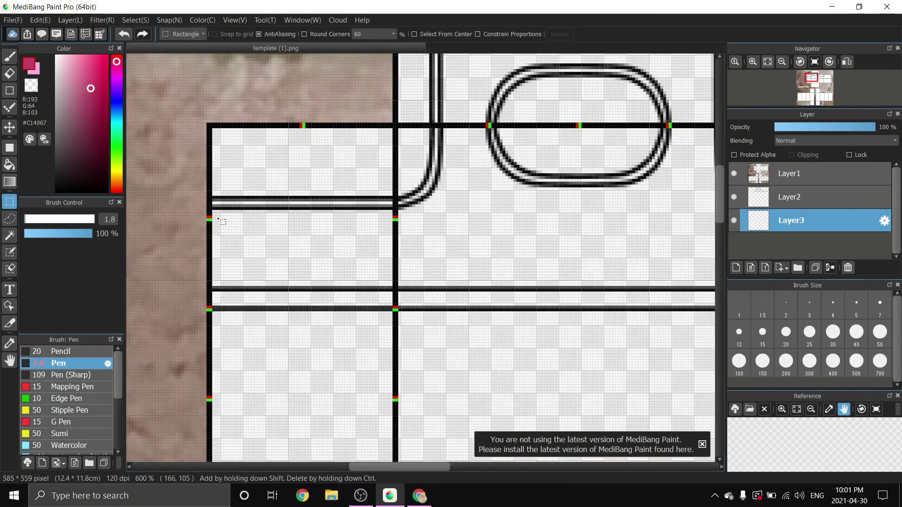
scroll(164, 220, "down", 1)
scroll(167, 218, "up", 1)
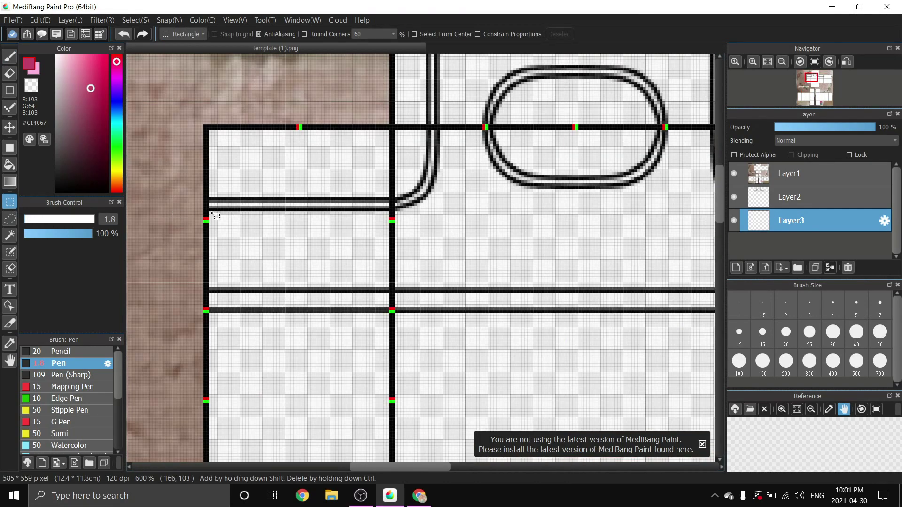
left_click_drag(210, 216, 677, 291)
scroll(310, 199, "down", 3)
scroll(357, 179, "up", 2)
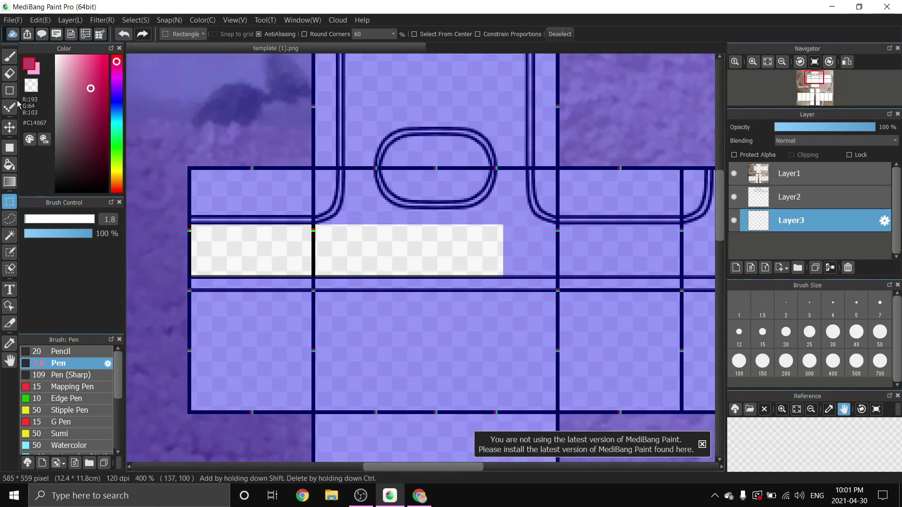
Fill the selected strip with pink using the pen at size 104, and clear the selection.
left_click(10, 57)
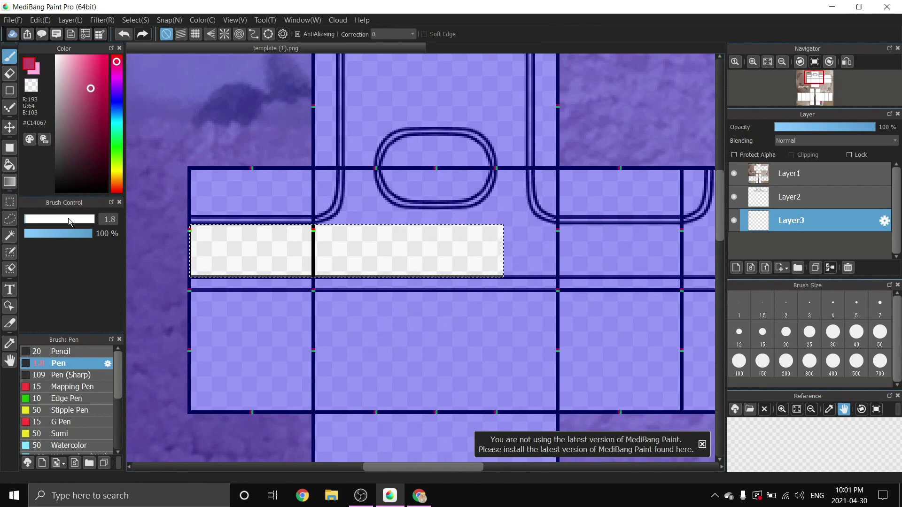
left_click_drag(68, 218, 89, 219)
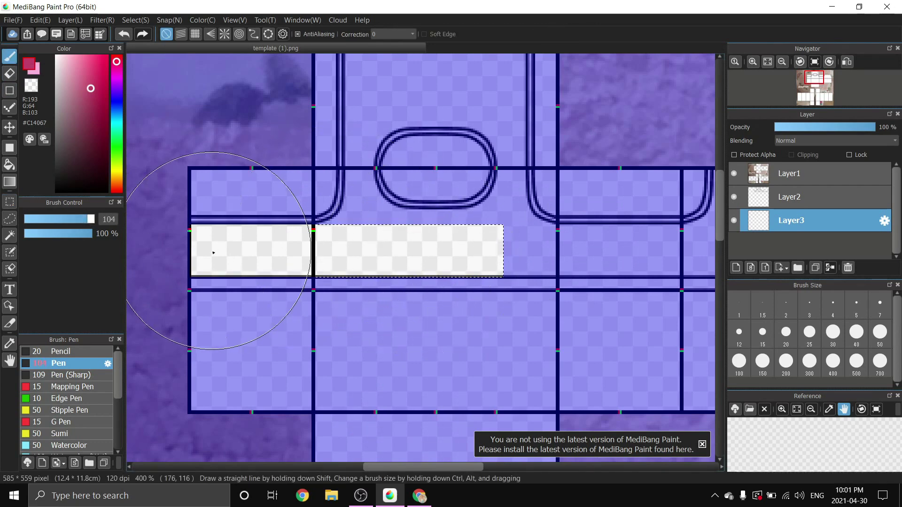
left_click_drag(213, 253, 500, 252)
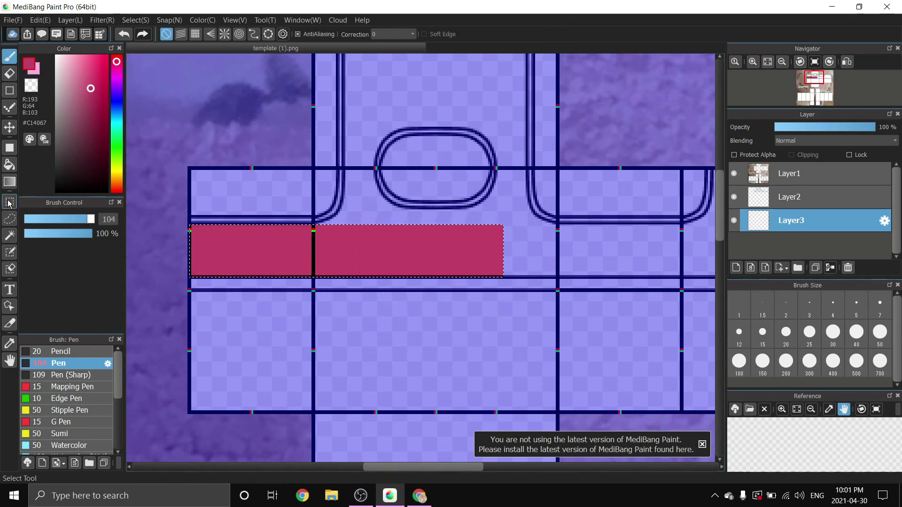
left_click(10, 203)
left_click(255, 183)
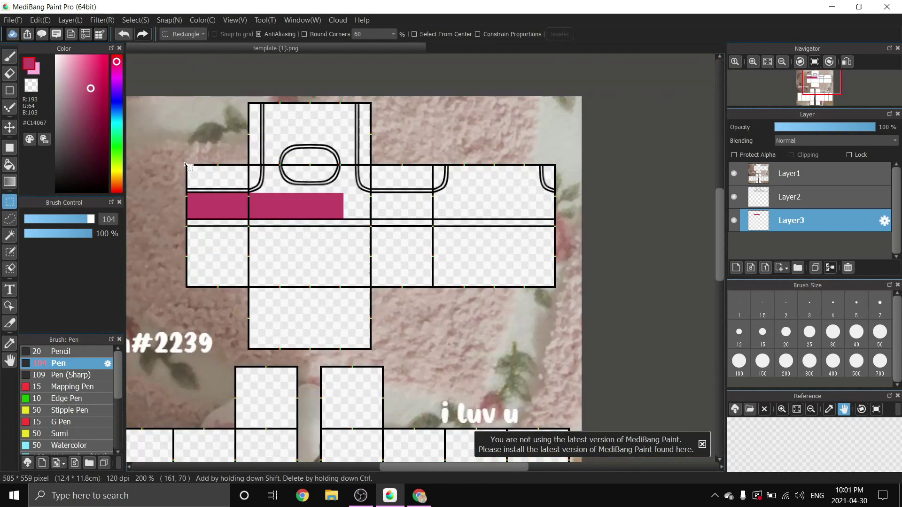
With the pen at size 6.1, paint the front panel's left half pink between the armhole and neckline.
left_click(8, 58)
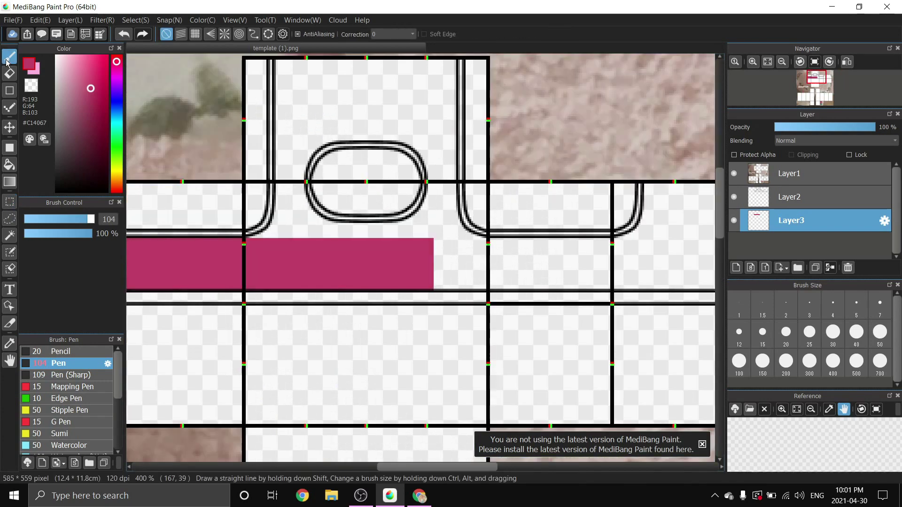
left_click(31, 219)
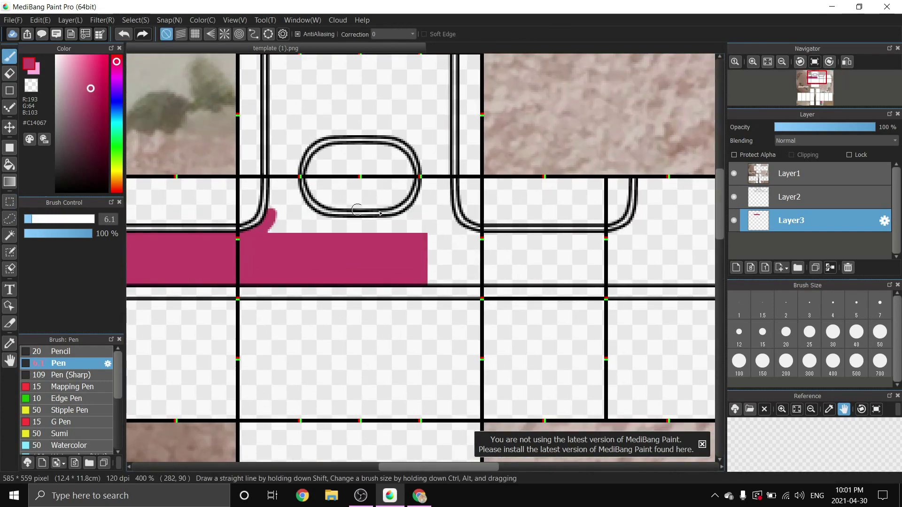
scroll(357, 210, "down", 2)
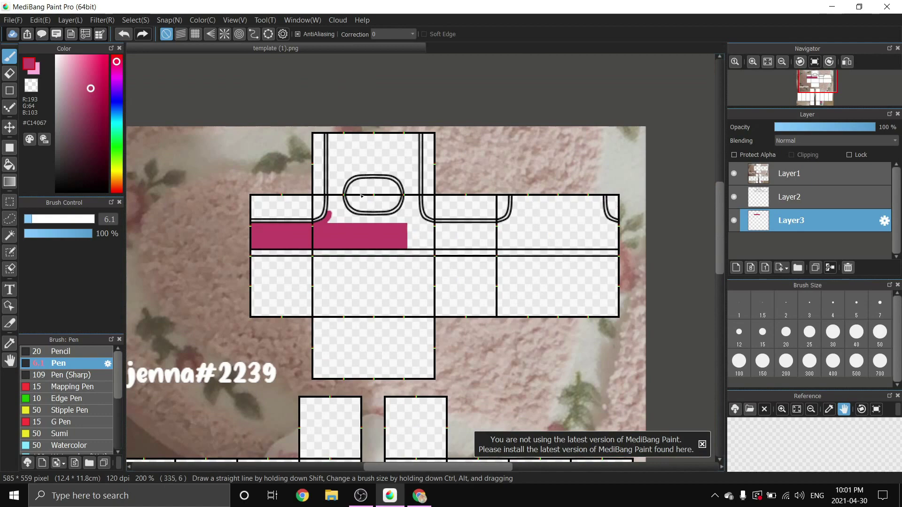
scroll(354, 187, "up", 7)
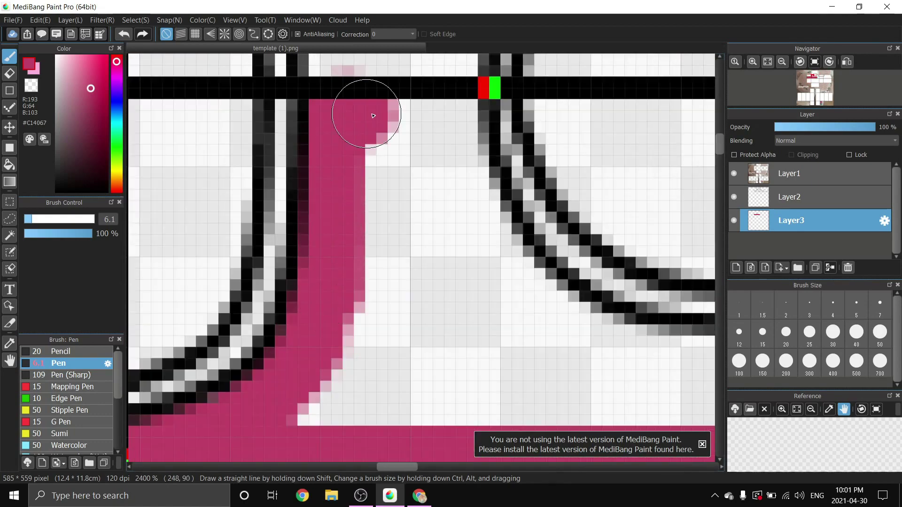
mouse_move(374, 116)
left_mouse_down()
mouse_move(453, 196)
mouse_move(403, 362)
mouse_move(509, 252)
left_mouse_up()
scroll(323, 199, "up", 3)
left_click_drag(323, 200, 494, 383)
scroll(493, 382, "down", 4)
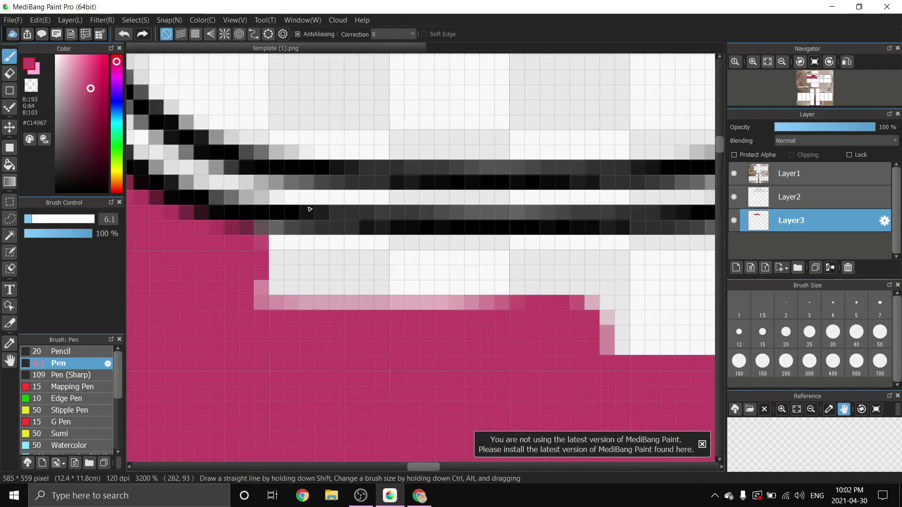
scroll(270, 195, "down", 3)
scroll(270, 196, "up", 1)
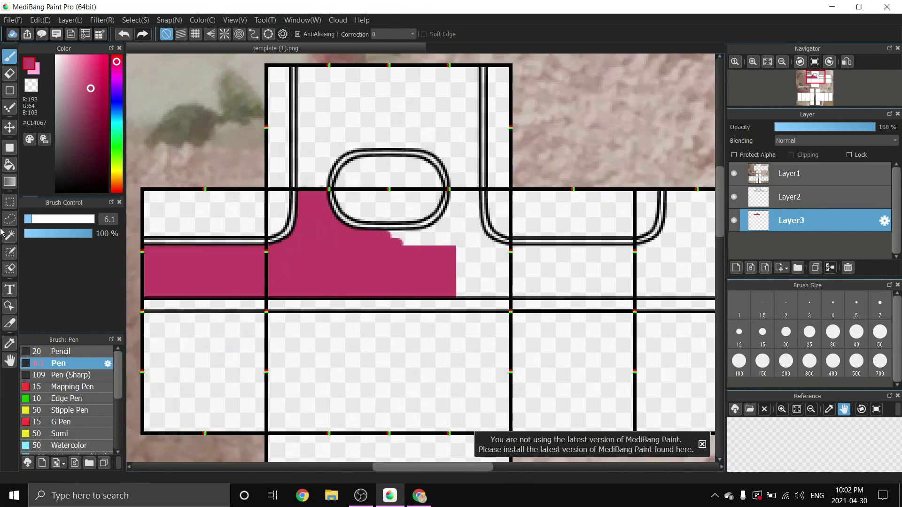
Select the left half of the front panel with a rectangle and copy its pink fill onto a new layer.
scroll(269, 195, "up", 1)
key("m")
left_click_drag(216, 163, 453, 444)
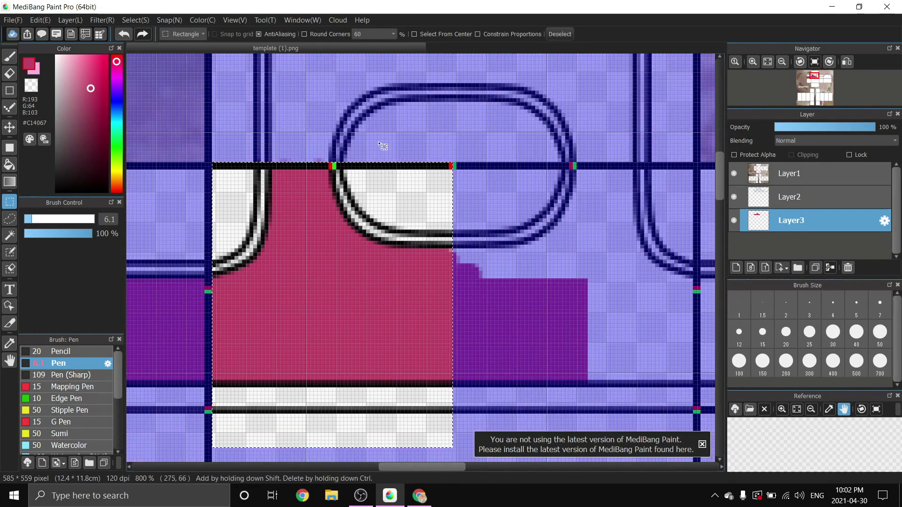
key("ctrl+c")
key("ctrl+v")
Flip the copied fill horizontally, move it onto the front panel's right half and merge it down.
key("ctrl+t")
left_click(514, 447)
left_click(687, 461)
left_click_drag(244, 231, 503, 220)
scroll(382, 326, "down", 1)
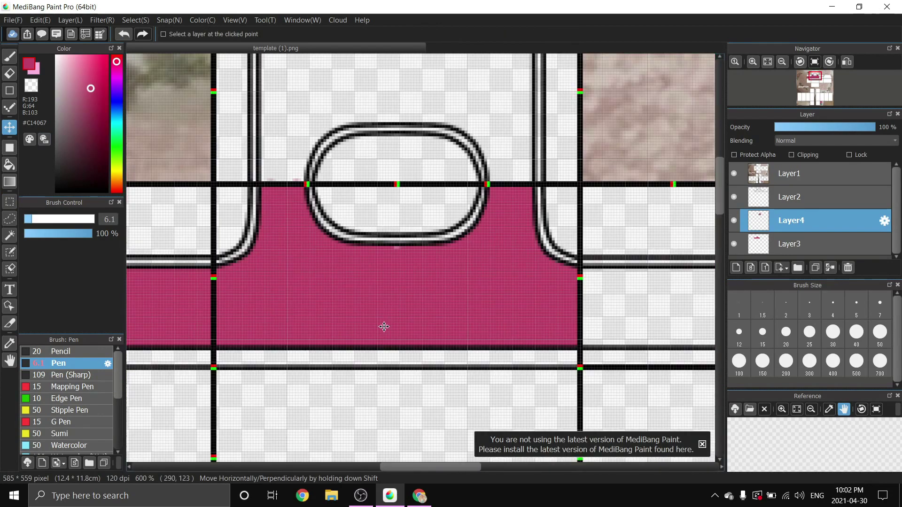
key("ctrl+e")
key("b")
scroll(282, 258, "up", 3)
scroll(535, 221, "down", 4)
scroll(535, 221, "up", 2)
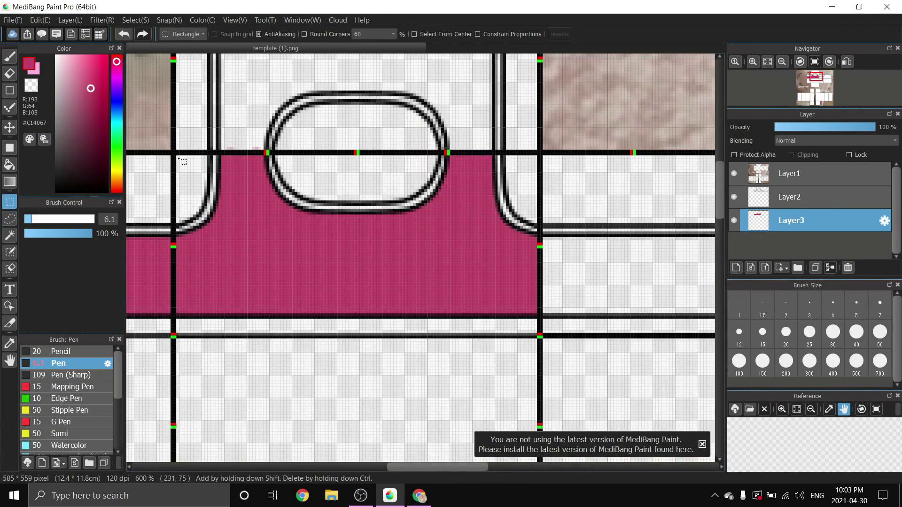
Copy the front fill onto a new layer over the back panel and paint its neckline gap #C14067 with the pen at size 43.
key("ctrl+a")
key("ctrl+c")
key("ctrl+v")
scroll(261, 181, "up", 2)
scroll(260, 181, "up", 3)
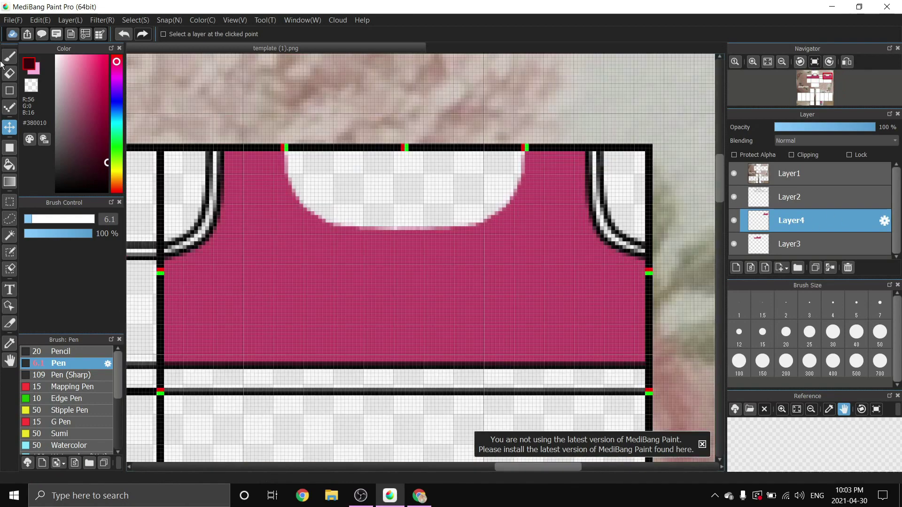
key("b")
left_click(329, 263, "alt")
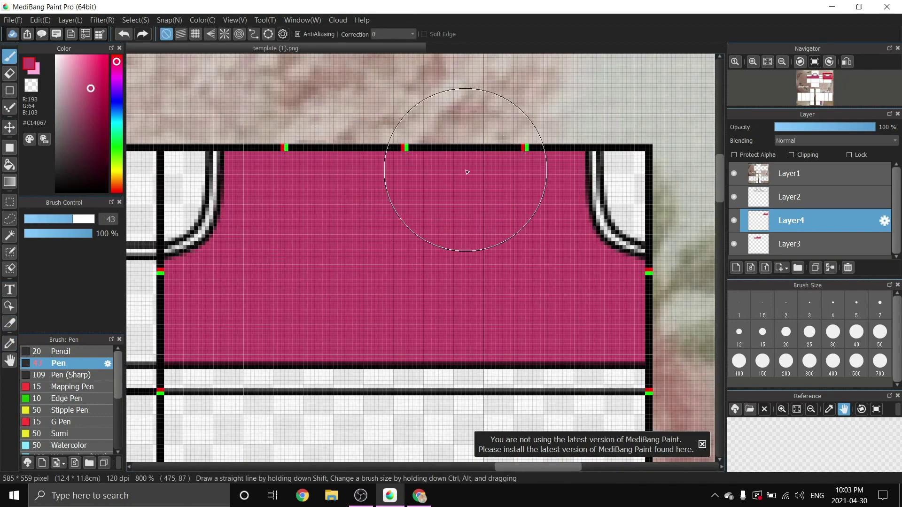
Merge the back fill into the layer below, then select and fill the side panel between front and back with #C14067.
key("ctrl+e")
scroll(465, 171, "down", 3)
key("m")
scroll(282, 186, "up", 4)
left_click_drag(282, 186, 726, 325)
scroll(726, 324, "down", 5)
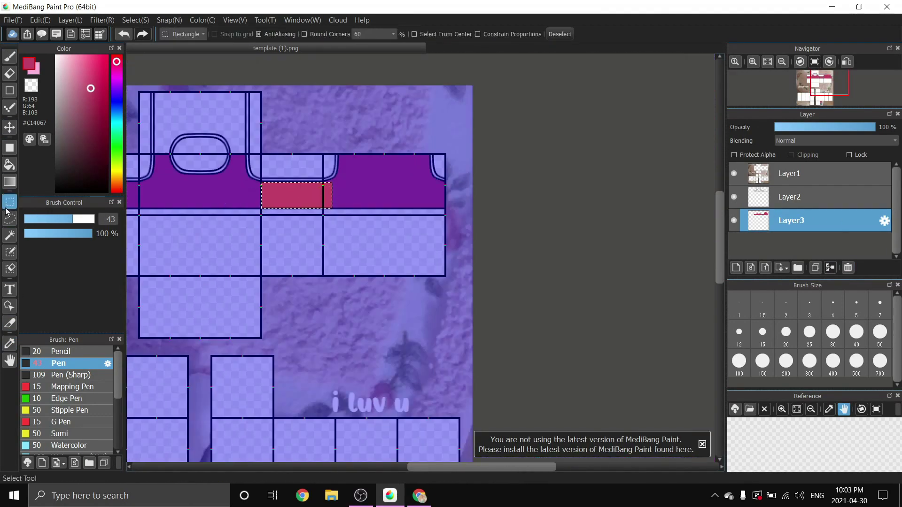
Select the top panel area above the neckline and paint it #C14067 between the two straps.
scroll(329, 177, "up", 4)
left_click_drag(214, 112, 583, 278)
scroll(586, 281, "down", 3)
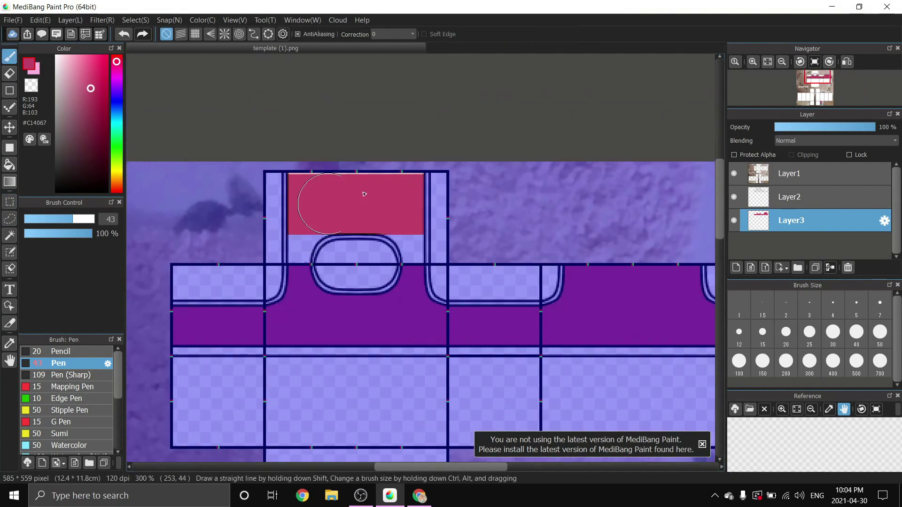
scroll(253, 158, "up", 3)
scroll(254, 158, "down", 2)
left_click(14, 63)
left_click_drag(354, 247, 353, 273)
Select the unpainted gap between the neckline and the inner strap line and paint it pink.
left_click(10, 203)
scroll(510, 243, "up", 1)
left_click_drag(636, 226, 574, 302)
left_click(9, 57)
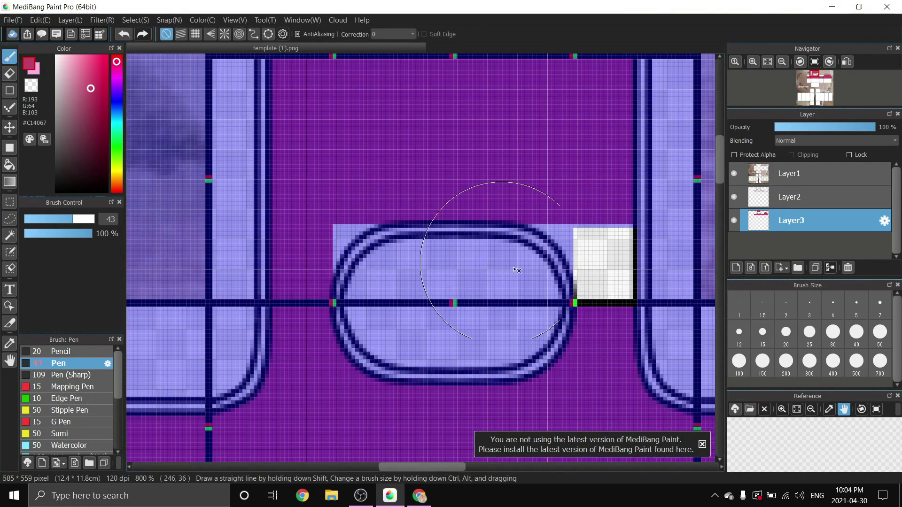
left_click_drag(605, 251, 604, 280)
With the pen at size 5.8, paint the remaining gaps along the outer curve of the neckline pink.
scroll(632, 217, "up", 2)
scroll(514, 257, "up", 2)
scroll(515, 257, "up", 1)
left_click(31, 219)
mouse_move(282, 176)
left_mouse_down()
mouse_move(463, 288)
mouse_move(510, 216)
left_mouse_up()
scroll(494, 235, "down", 3)
scroll(518, 312, "up", 3)
left_click_drag(517, 312, 469, 195)
scroll(408, 300, "down", 3)
scroll(408, 300, "down", 4)
scroll(348, 299, "up", 4)
scroll(350, 242, "up", 1)
left_click_drag(256, 340, 282, 242)
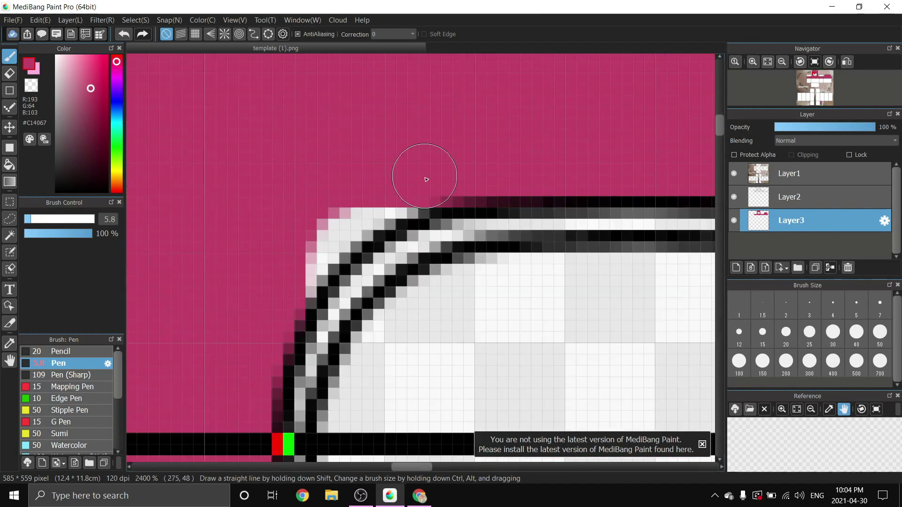
mouse_move(424, 179)
left_mouse_down()
mouse_move(304, 256)
mouse_move(367, 204)
left_mouse_up()
scroll(391, 174, "down", 6)
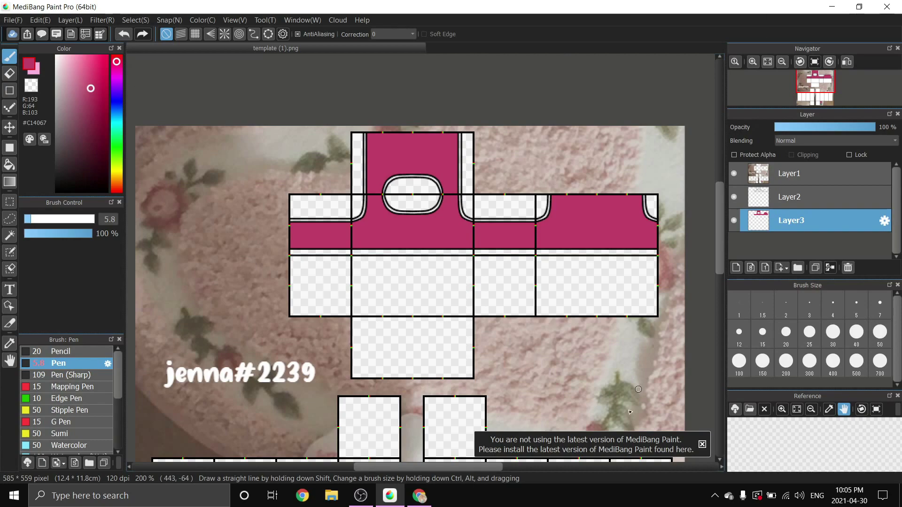
Switch to Pinterest in the browser and open the "designing textures" board.
key("alt+Tab")
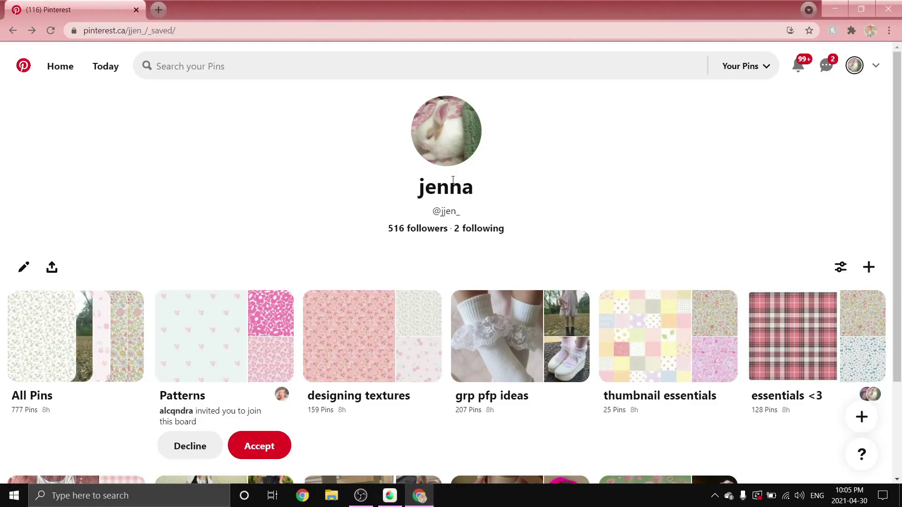
scroll(450, 184, "down", 1)
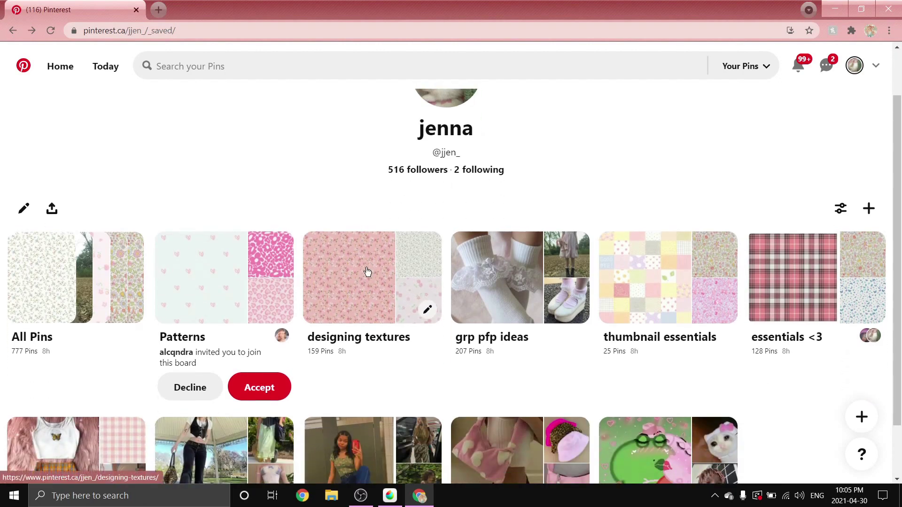
left_click(352, 296)
Look through the pins on the "designing textures" board for a fabric pattern that suits the shirt.
scroll(860, 241, "down", 2)
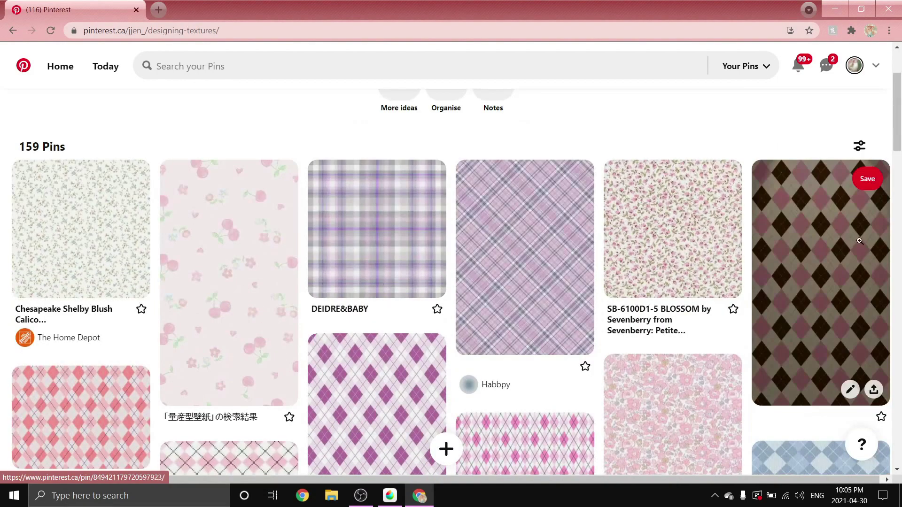
scroll(393, 268, "down", 2)
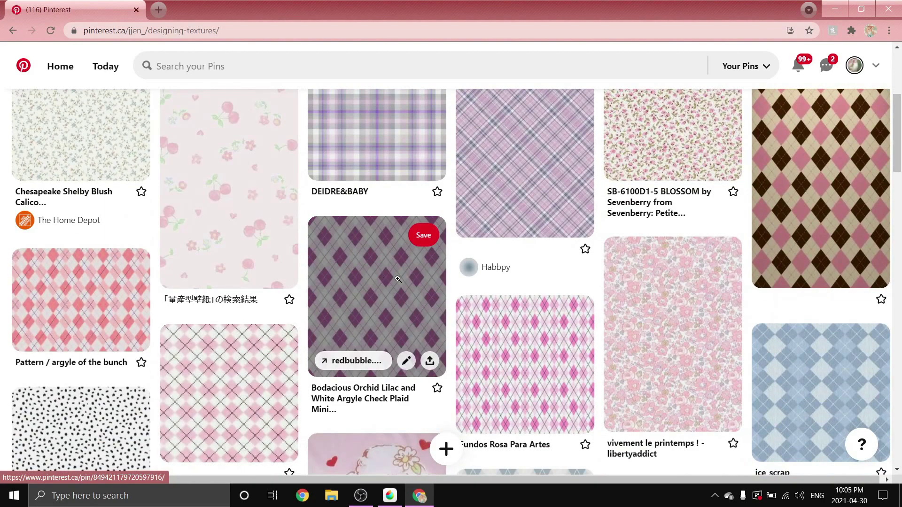
scroll(263, 282, "down", 2)
scroll(291, 282, "up", 2)
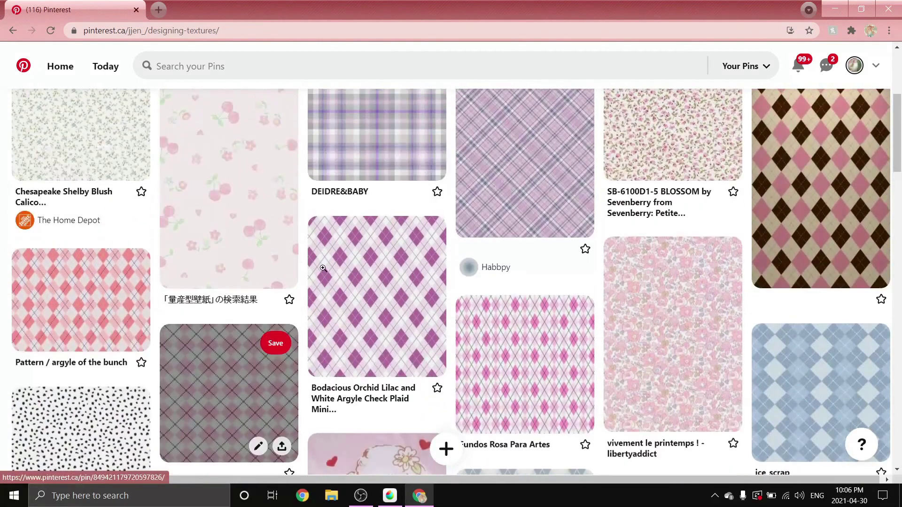
scroll(413, 263, "up", 2)
scroll(282, 253, "down", 1)
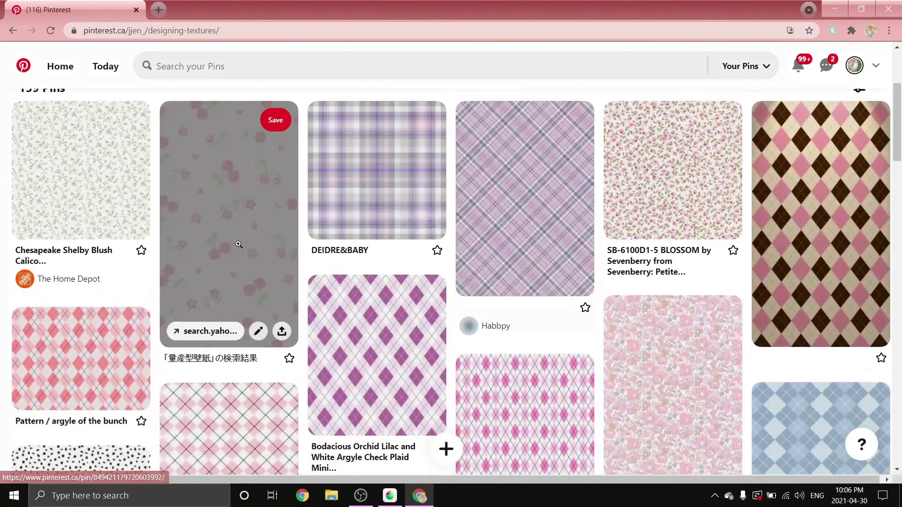
scroll(230, 242, "up", 3)
scroll(230, 242, "down", 6)
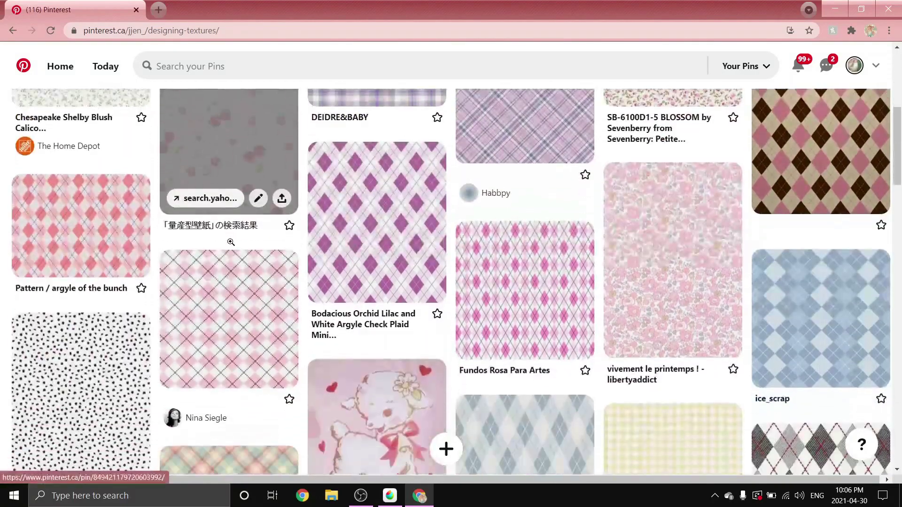
scroll(230, 242, "down", 4)
scroll(261, 255, "up", 8)
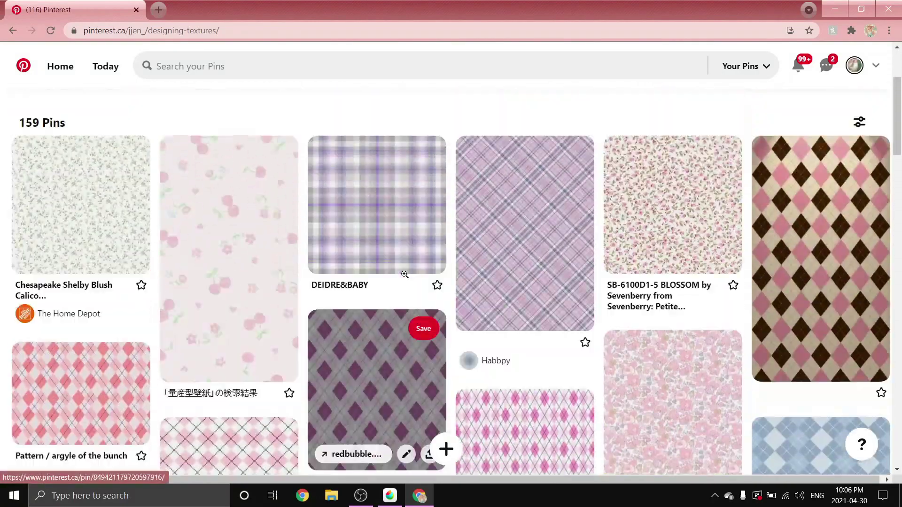
scroll(405, 275, "up", 2)
Open the pink and grey argyle pin "Announcing 'Classique: Pretty' by Authentique Paper" and copy its image.
left_click(474, 207)
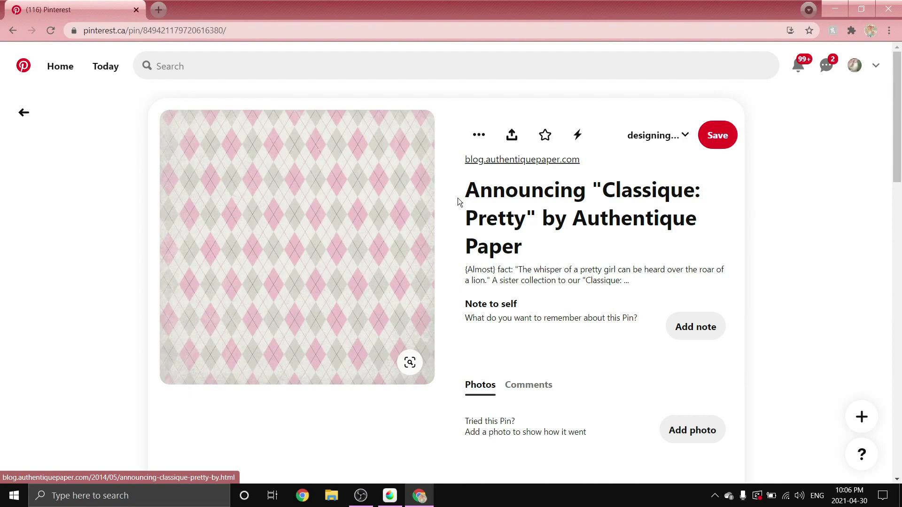
right_click(278, 235)
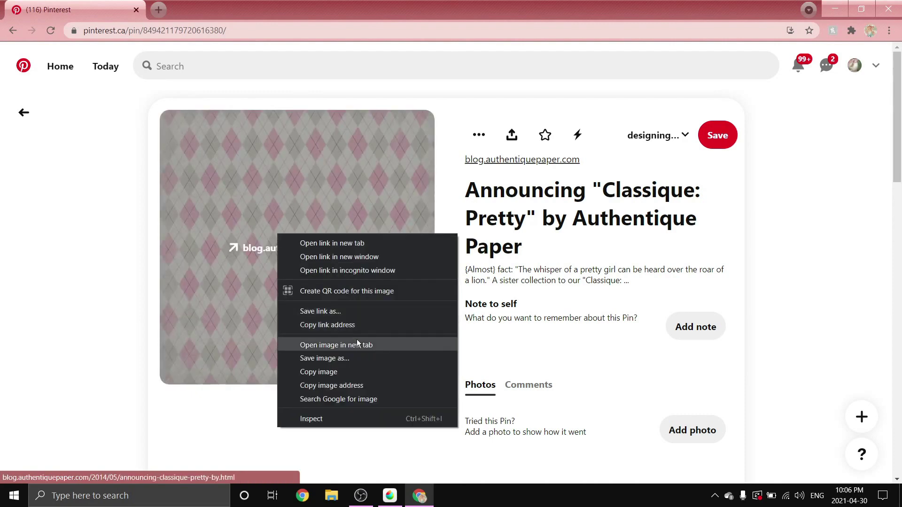
left_click(327, 371)
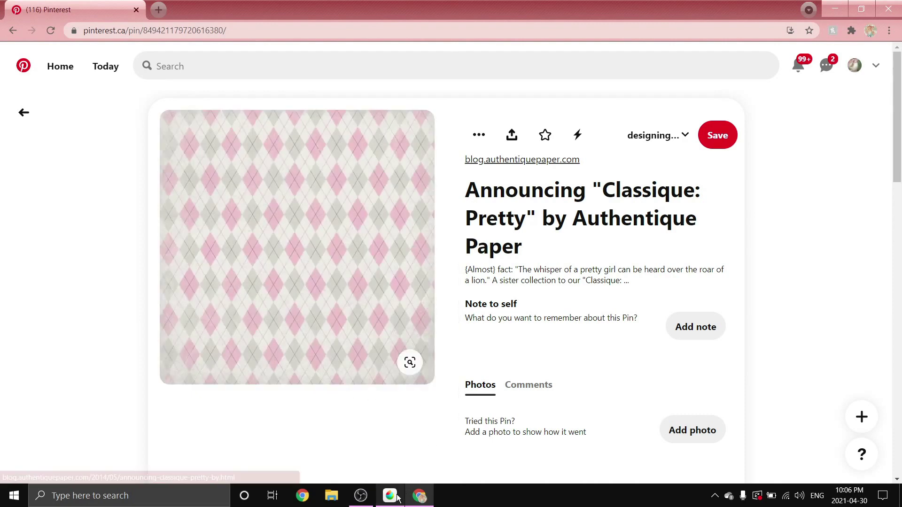
Switch back to MediBang Paint, paste the argyle image above Layer1 and move it toward the canvas's upper left.
left_click(389, 495)
scroll(465, 251, "down", 2)
key("v")
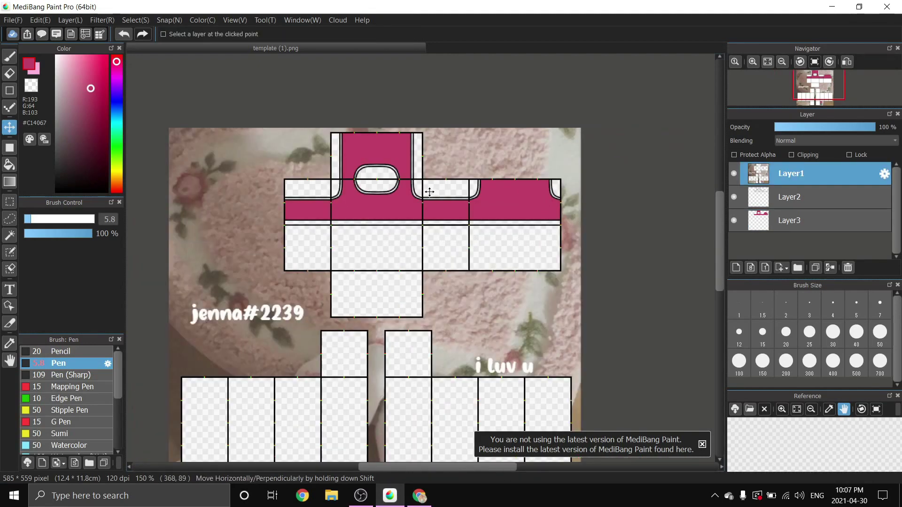
key("ctrl+v")
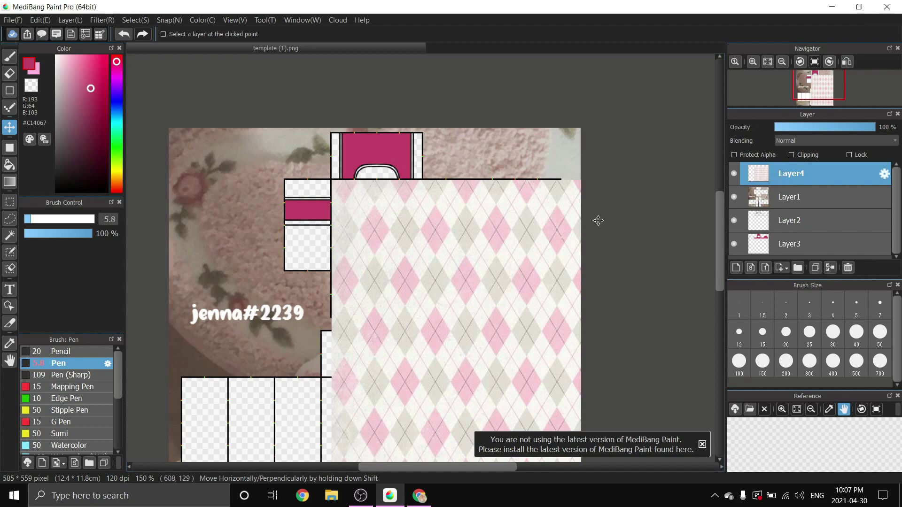
left_click_drag(590, 220, 455, 166)
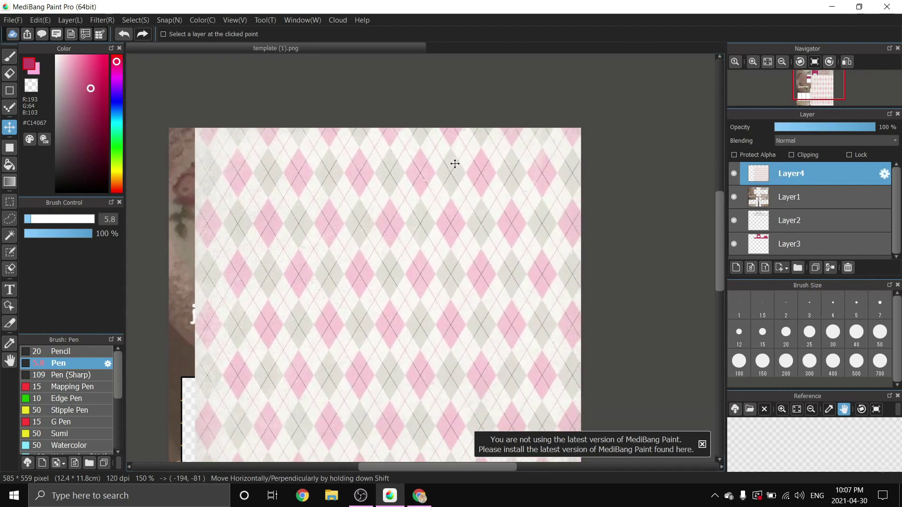
scroll(455, 163, "down", 4)
Scale the argyle pattern down to about the front torso panel's width and position it over that panel.
key("ctrl+t")
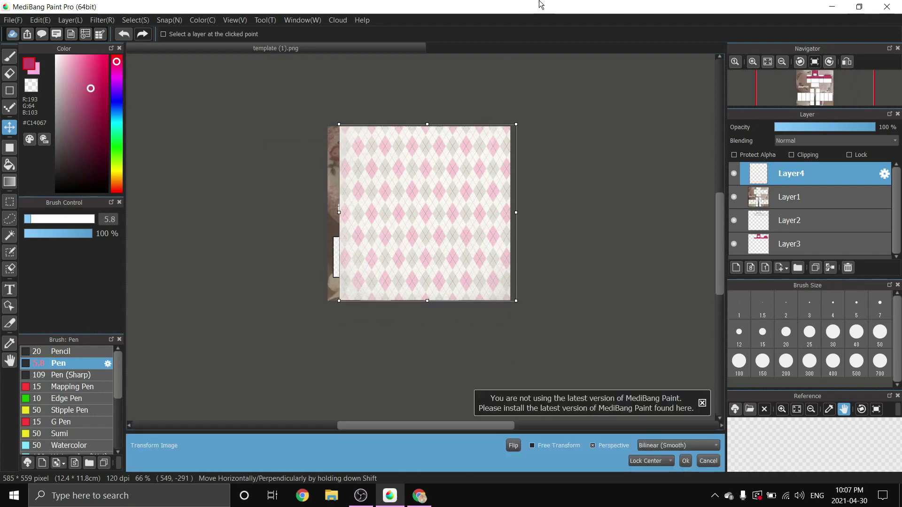
scroll(341, 125, "up", 2)
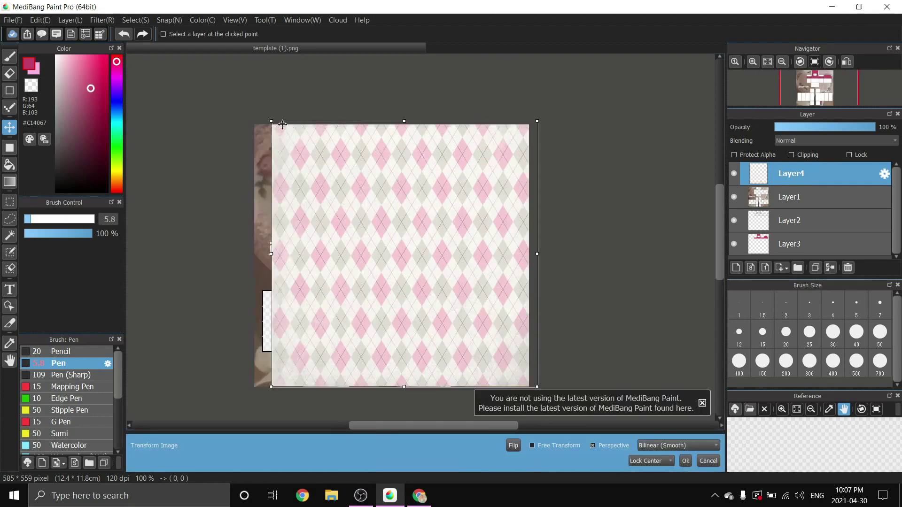
left_click_drag(271, 120, 369, 219)
scroll(413, 263, "up", 3)
left_click_drag(483, 355, 470, 345)
left_click_drag(442, 300, 433, 294)
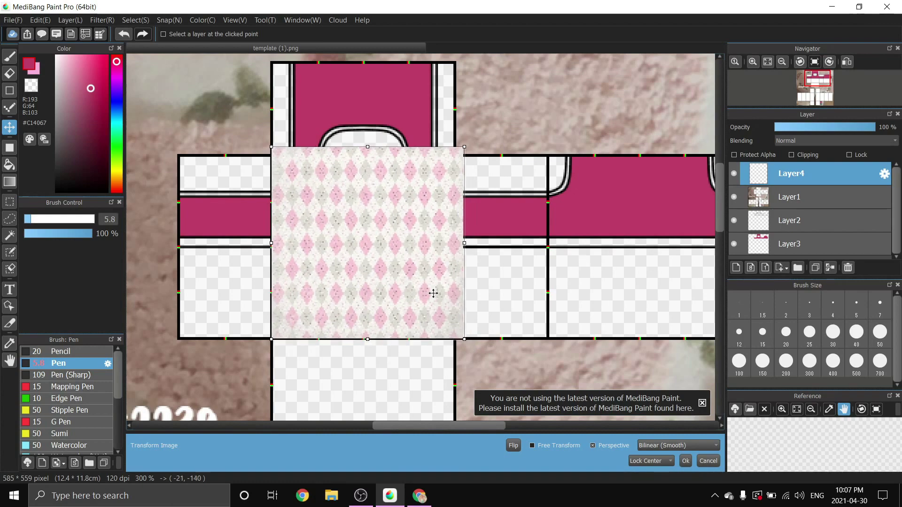
left_click(687, 463)
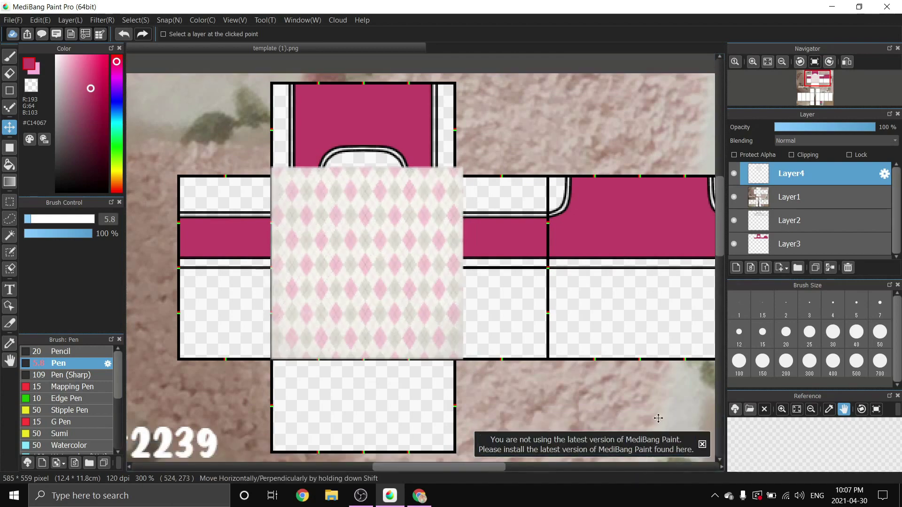
scroll(419, 276, "down", 2)
scroll(419, 276, "up", 2)
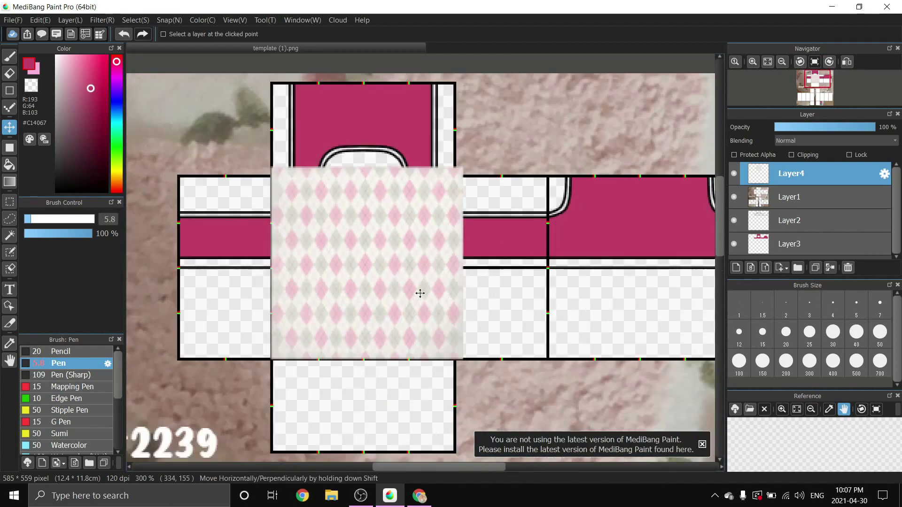
Duplicate the argyle tile and line up the copies edge to edge across the adjacent side panel and the back panel.
left_click(817, 268)
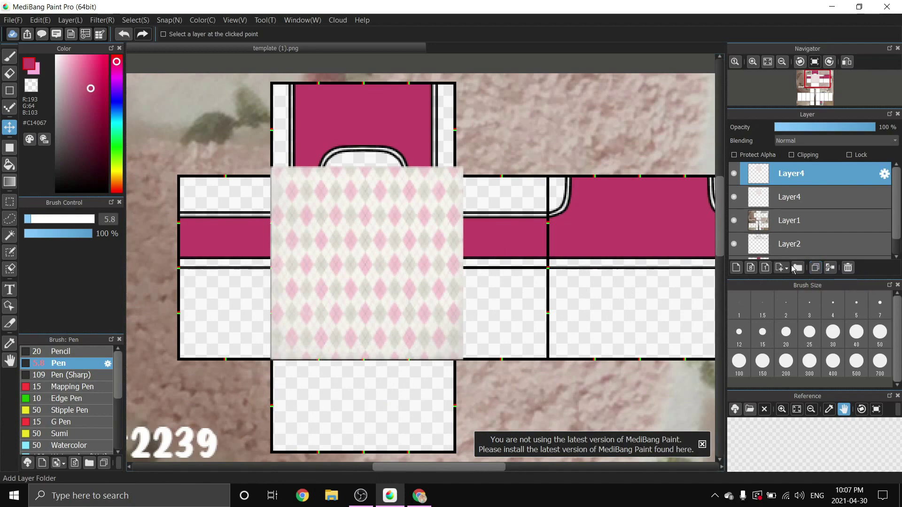
scroll(298, 264, "down", 1)
left_click_drag(288, 171, 418, 169)
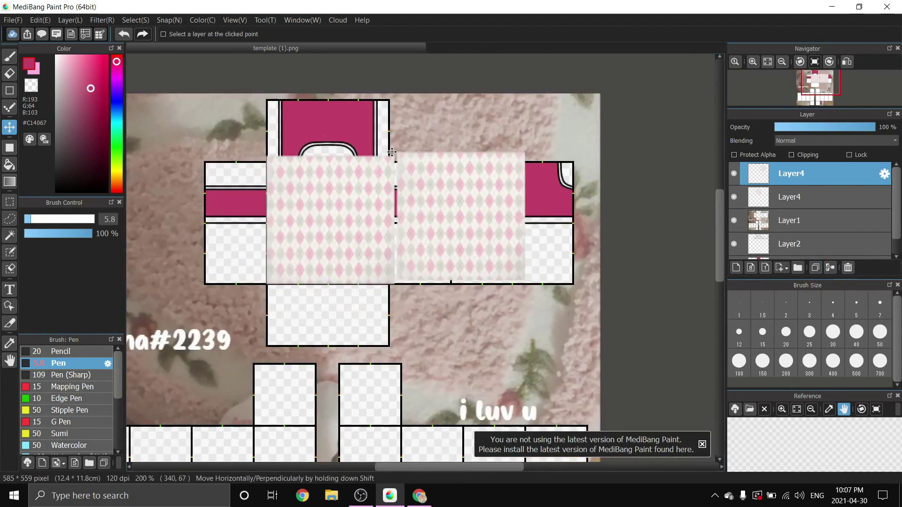
scroll(411, 148, "up", 6)
left_click_drag(389, 169, 368, 210)
scroll(390, 202, "down", 4)
scroll(390, 202, "up", 1)
left_click_drag(599, 301, 665, 298)
scroll(616, 183, "up", 2)
scroll(616, 183, "down", 3)
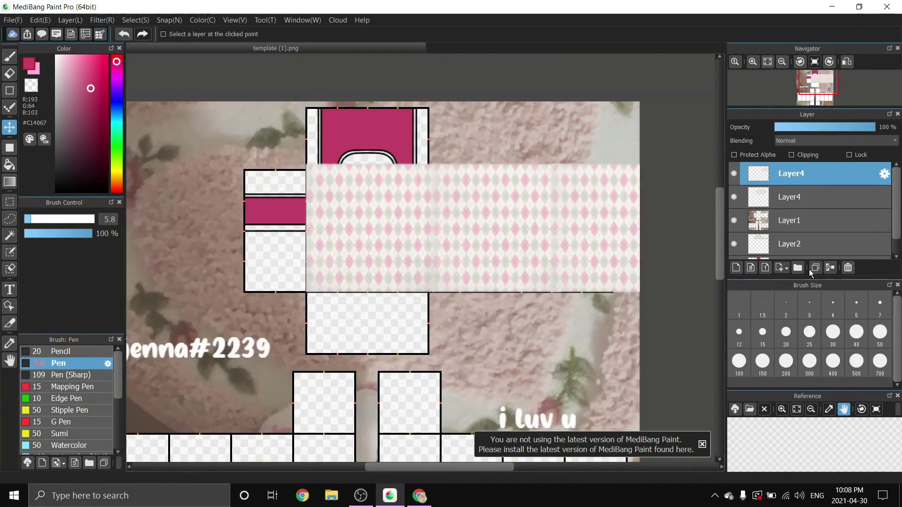
Duplicate the argyle pattern again and move the copy over the side panel on the front's other side.
left_click_drag(398, 190, 218, 190)
scroll(312, 236, "up", 2)
scroll(266, 213, "down", 2)
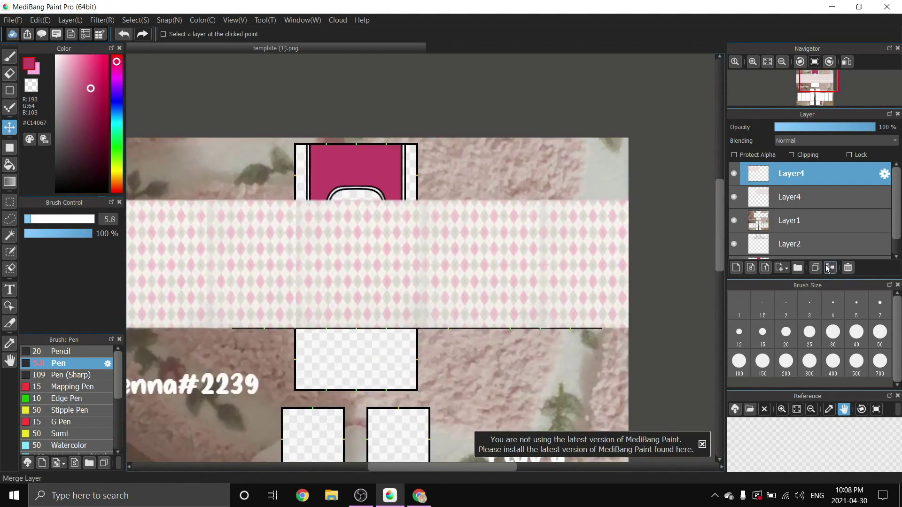
Move a copy of the argyle strip up over the template's top panel and merge the pattern layers into one.
left_click_drag(367, 357, 354, 225)
scroll(355, 225, "up", 2)
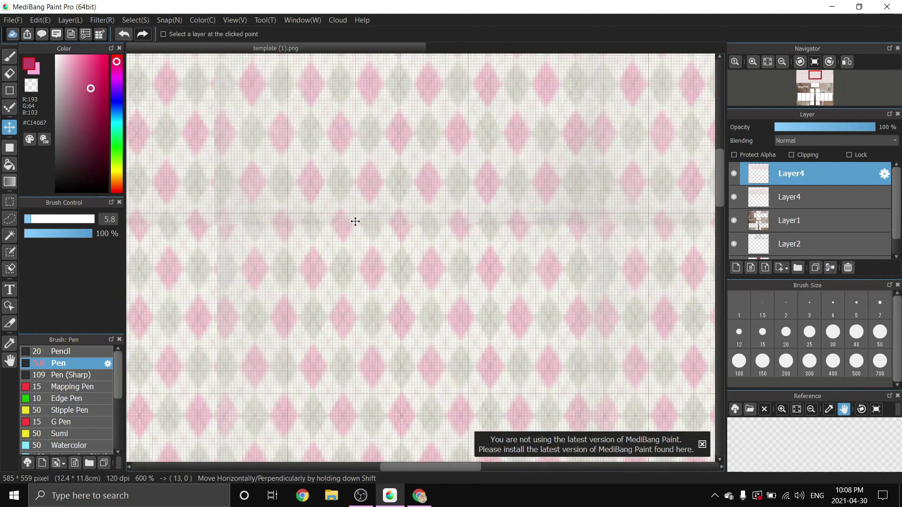
scroll(355, 218, "down", 3)
scroll(348, 210, "down", 1)
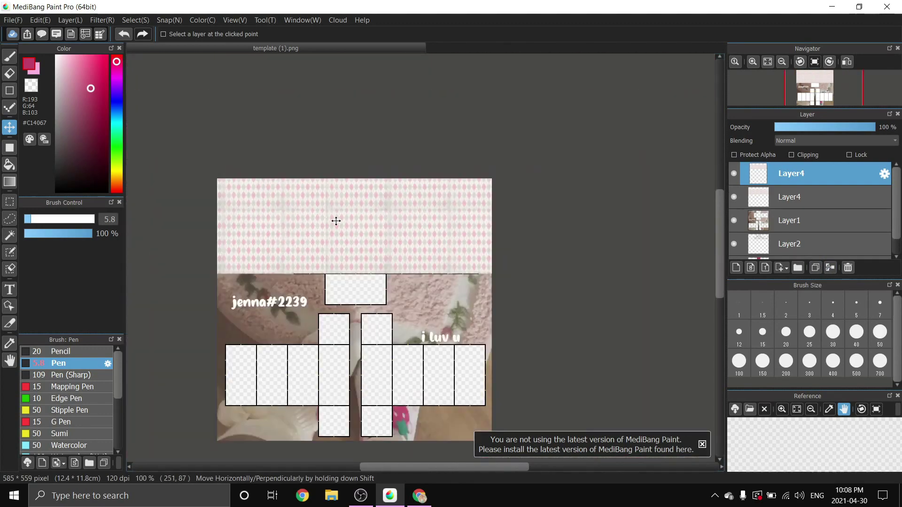
left_click(830, 267)
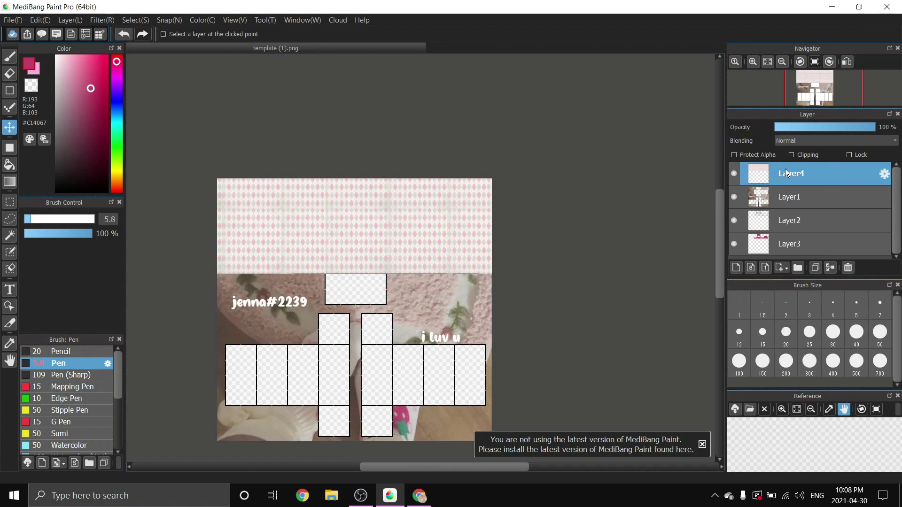
Place the argyle layer directly above Layer3 as a clipping layer and merge it into the pink shirt fill.
left_click_drag(786, 169, 785, 226)
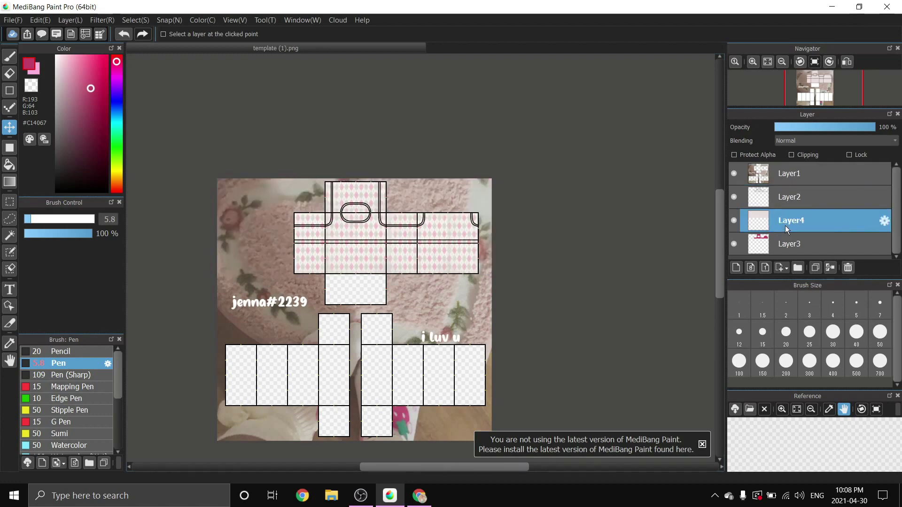
scroll(339, 237, "up", 2)
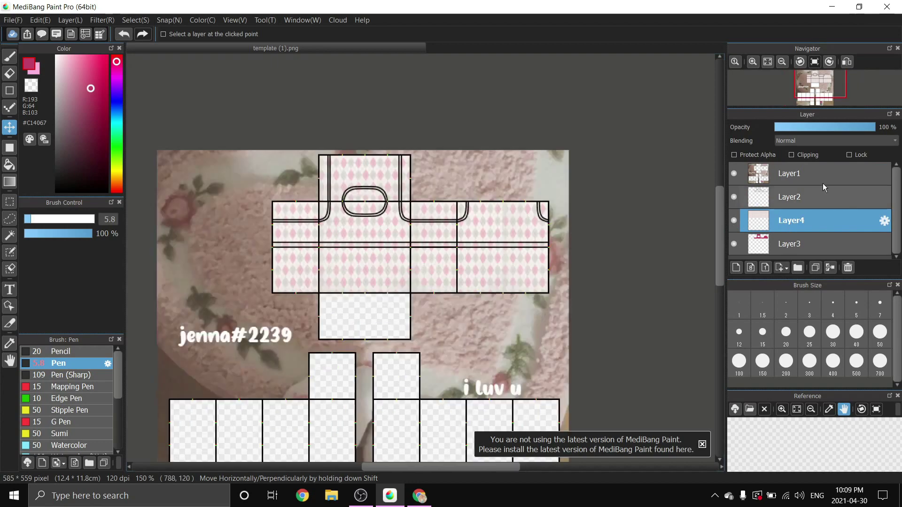
left_click(793, 154)
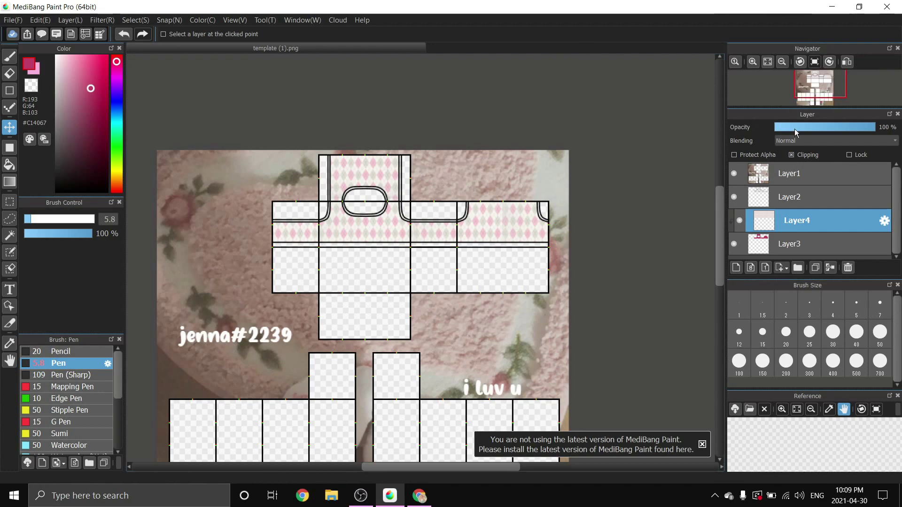
left_click(827, 267)
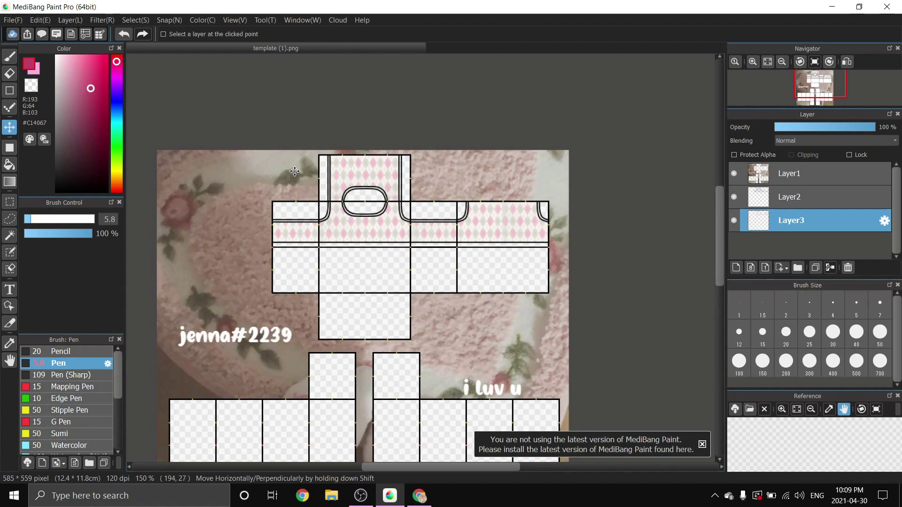
Add a new layer above Layer3 and set the brush color to gray #757575.
scroll(399, 248, "up", 1)
scroll(399, 248, "up", 1)
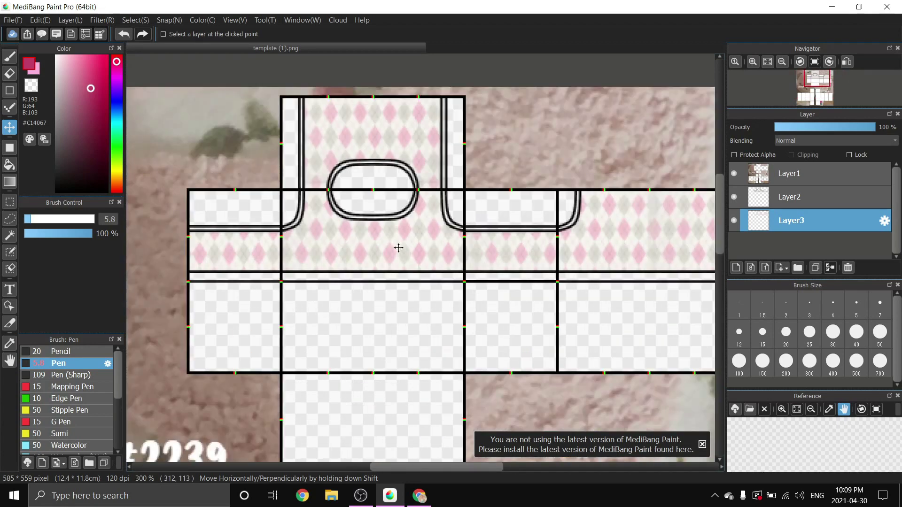
left_click(736, 268)
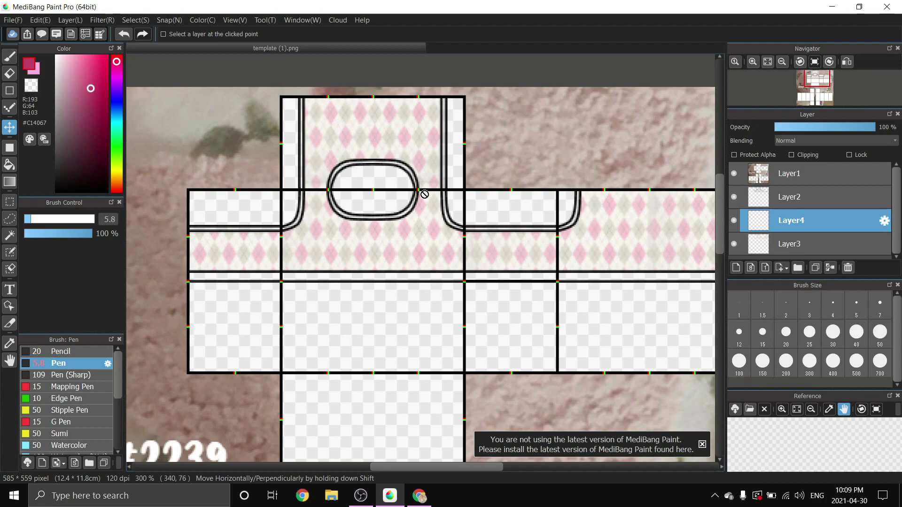
scroll(604, 201, "down", 1)
scroll(371, 201, "up", 1)
scroll(371, 201, "up", 1)
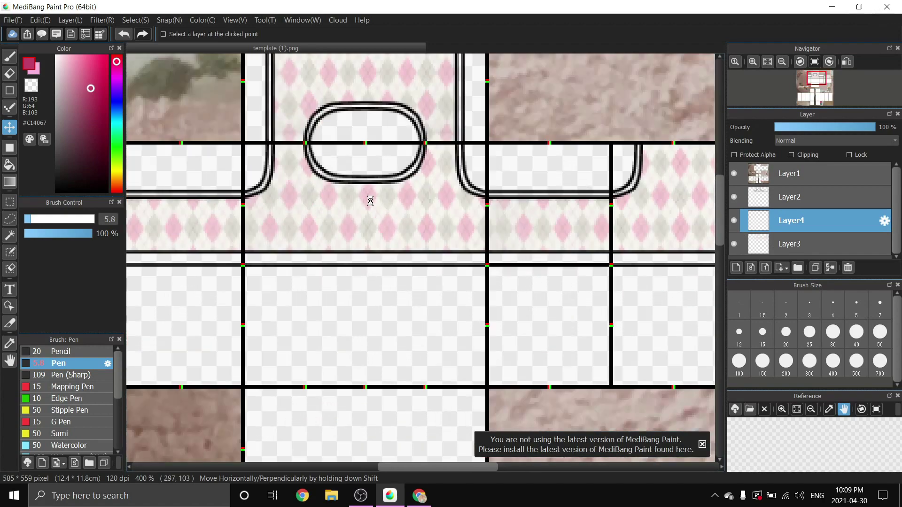
scroll(370, 201, "up", 1)
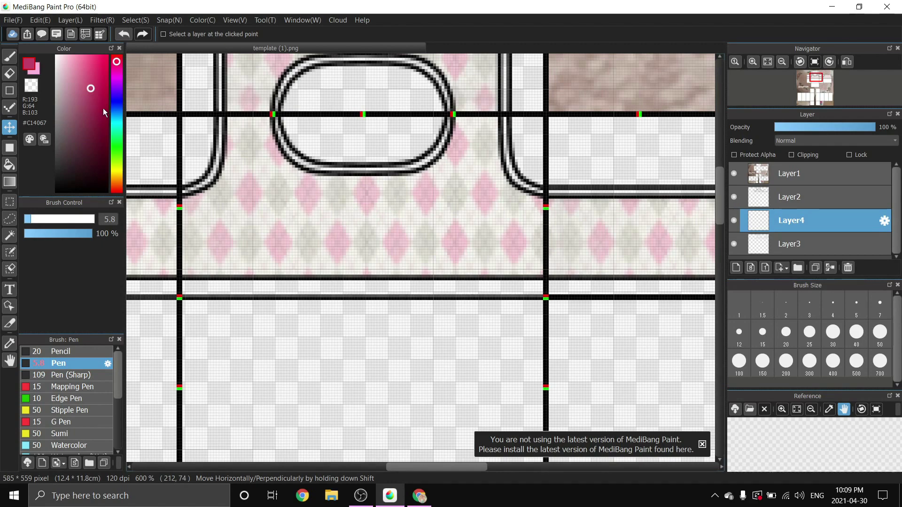
left_click_drag(115, 151, 115, 139)
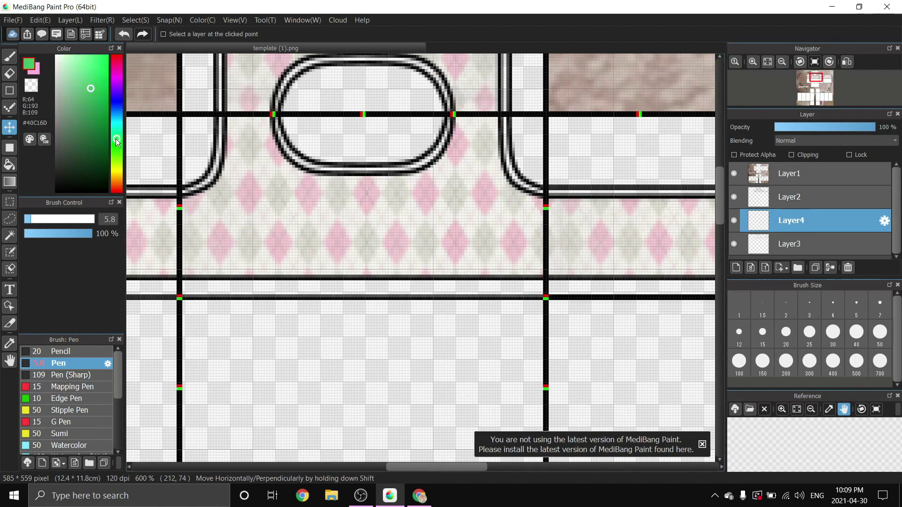
mouse_move(92, 93)
left_mouse_down()
mouse_move(81, 140)
mouse_move(69, 122)
mouse_move(73, 149)
mouse_move(56, 129)
left_mouse_up()
key("b")
Select the narrow hem band across all the shirt panels and paint it gray with the Pen at size 35.
scroll(185, 175, "down", 3)
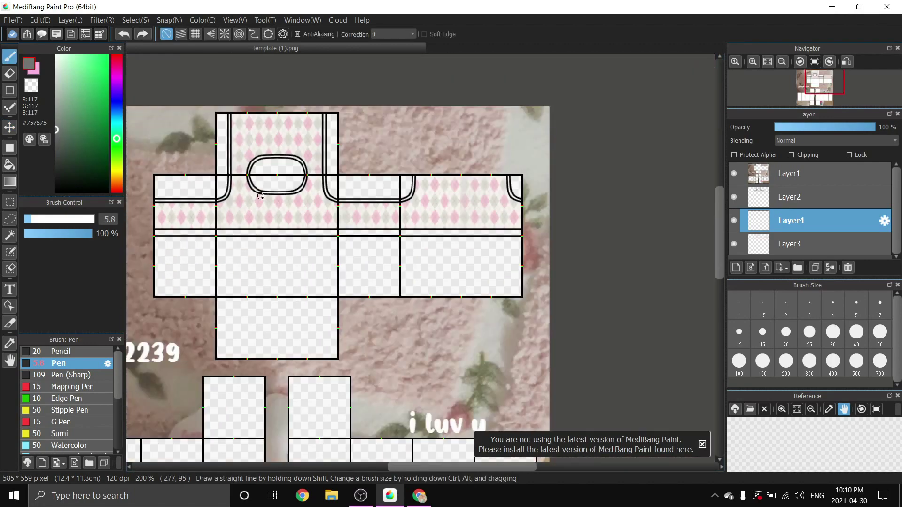
scroll(326, 226, "down", 1)
scroll(294, 231, "up", 1)
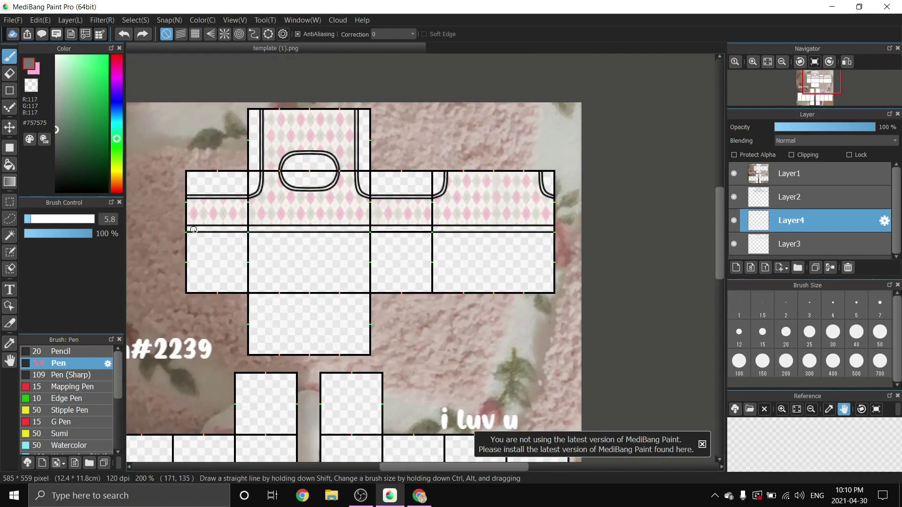
key("m")
left_click_drag(187, 226, 372, 232)
scroll(628, 244, "up", 1)
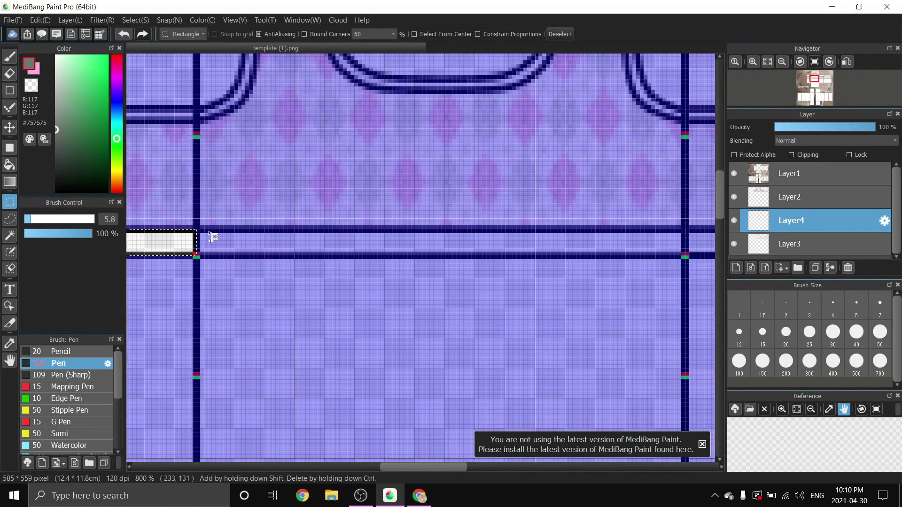
scroll(627, 244, "up", 1)
scroll(628, 244, "down", 1)
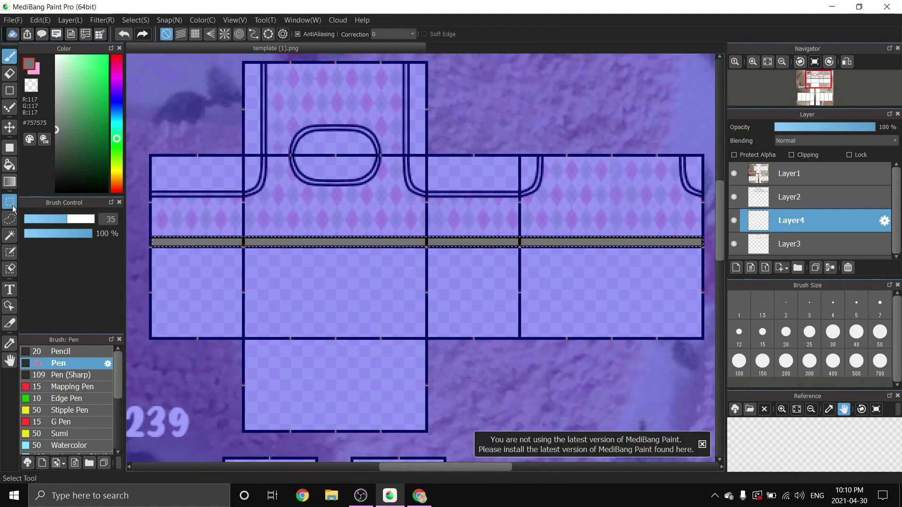
Select the straight strip between the double armhole lines on the side panels and paint it gray.
scroll(451, 249, "up", 3)
left_click_drag(238, 239, 453, 254)
scroll(453, 254, "down", 1)
scroll(453, 254, "up", 1)
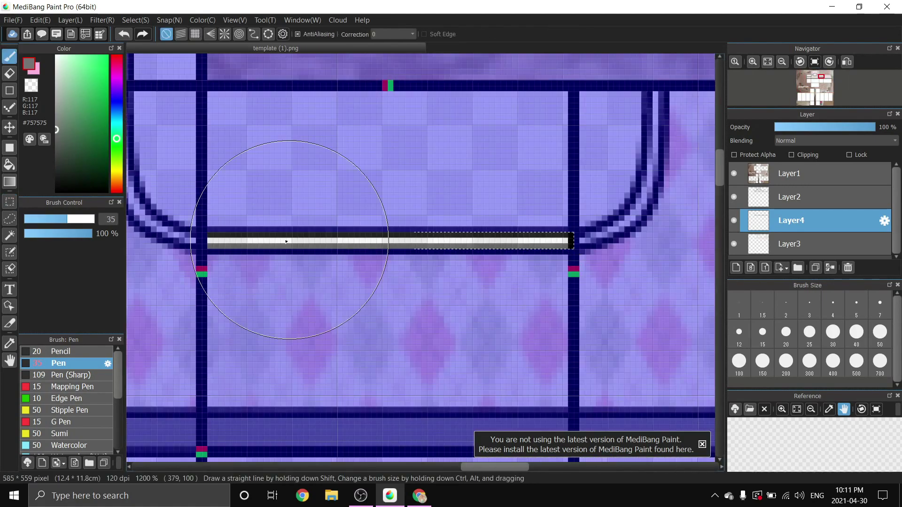
Select the straight vertical strips between the double lines on the template's top panel and paint them gray.
scroll(367, 231, "down", 2)
scroll(367, 231, "up", 2)
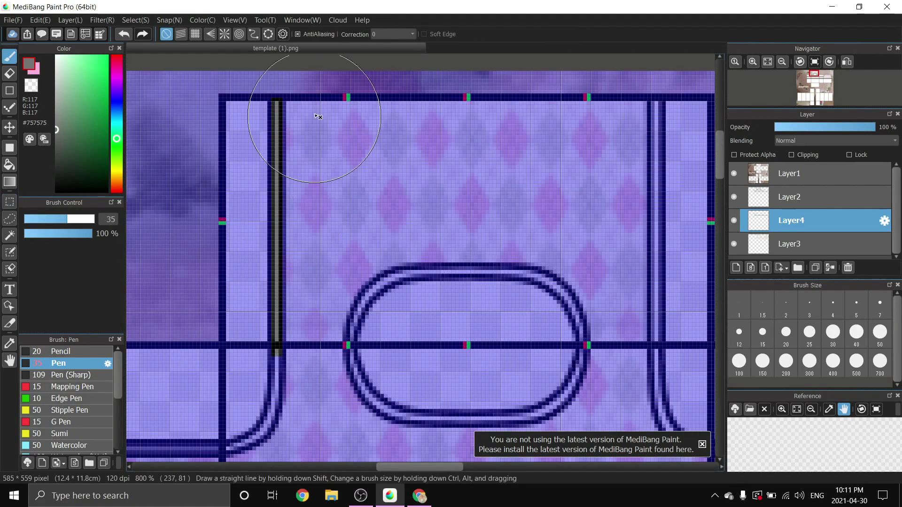
scroll(434, 110, "down", 1)
left_click_drag(455, 85, 461, 361)
left_click(10, 56)
scroll(229, 183, "down", 2)
left_click(10, 202)
scroll(356, 117, "up", 3)
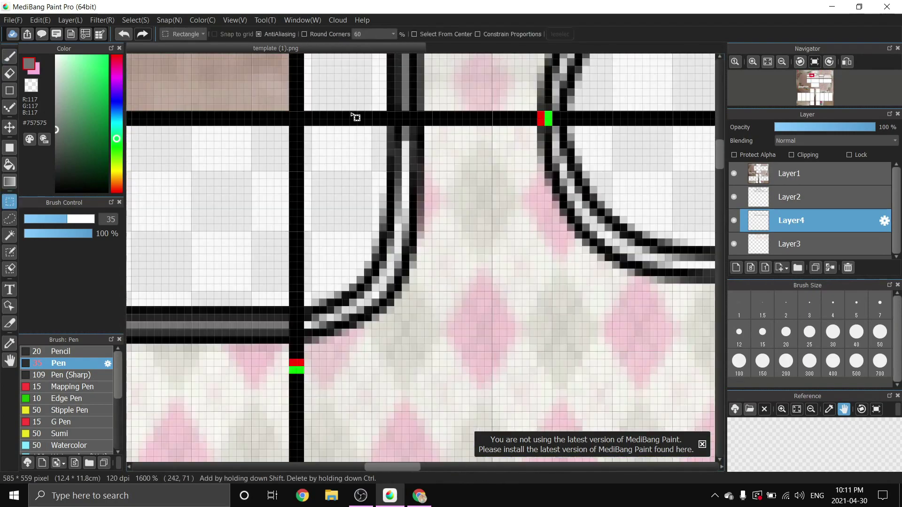
Reduce the Pen to size 2 and paint the curved armhole trim gray at one corner of the front panel.
left_click(10, 57)
left_click_drag(36, 219, 25, 223)
scroll(388, 171, "up", 2)
scroll(388, 171, "down", 2)
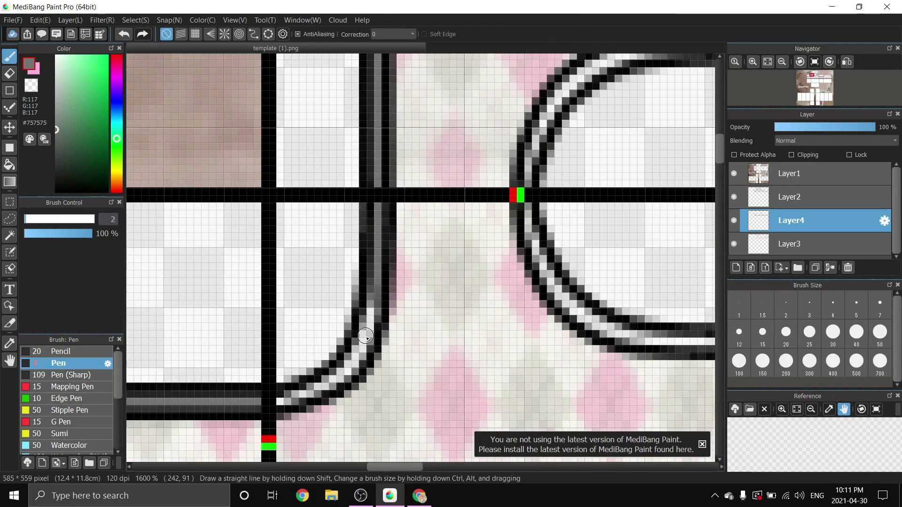
scroll(359, 318, "up", 2)
scroll(359, 317, "down", 4)
Copy the painted corner trim and fit a mirrored copy into the armhole curve on the front's opposite side.
left_click(9, 201)
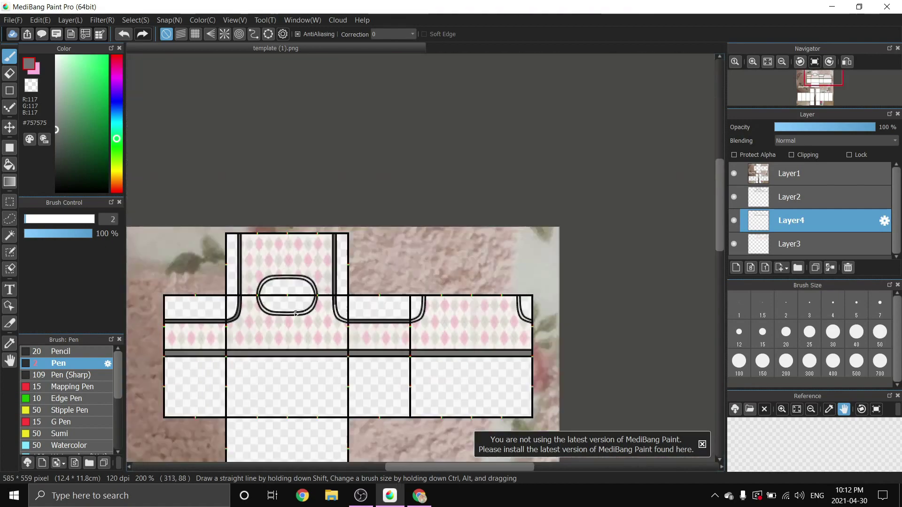
scroll(305, 235, "up", 2)
left_click_drag(261, 148, 353, 318)
key("ctrl+c")
key("ctrl+v")
scroll(357, 322, "down", 3)
scroll(447, 217, "up", 3)
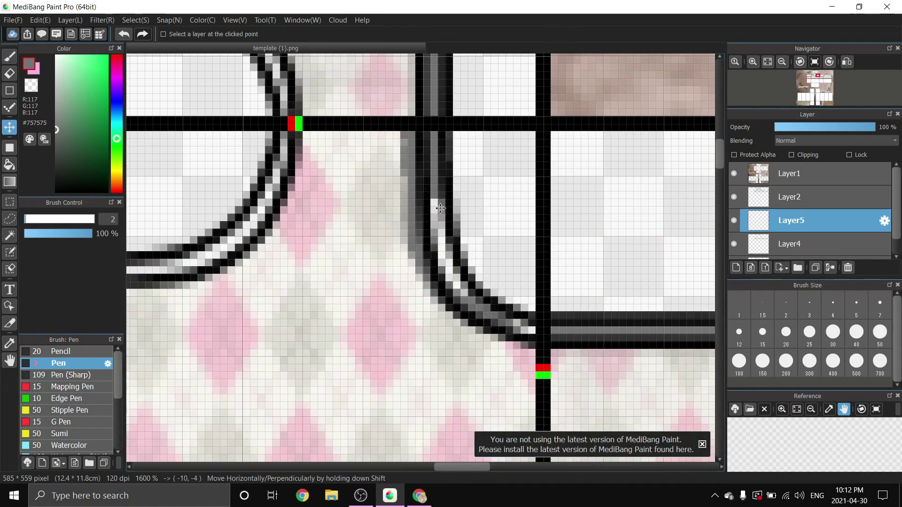
scroll(472, 238, "down", 3)
key("ctrl+z")
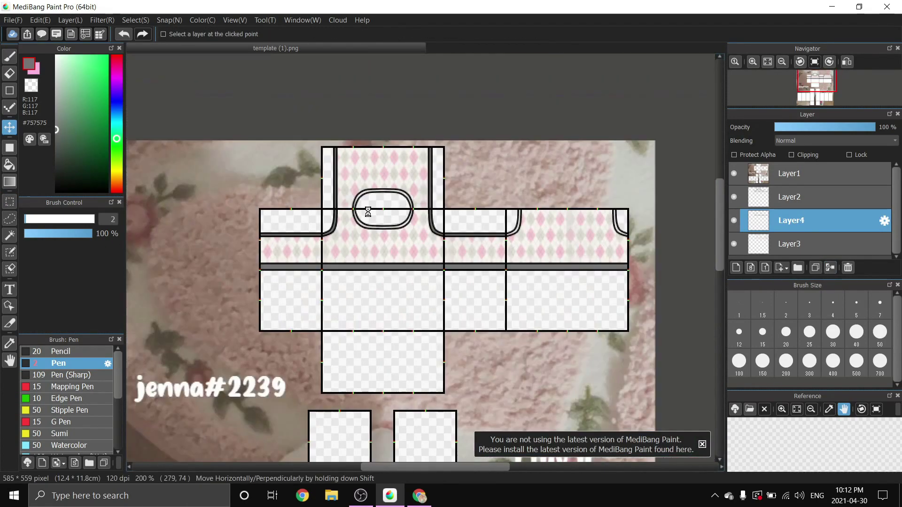
Paint one lower quarter of the oval neckline trim gray with the Pen at size 2.
scroll(169, 187, "up", 2)
key("m")
scroll(169, 187, "down", 3)
scroll(378, 221, "up", 5)
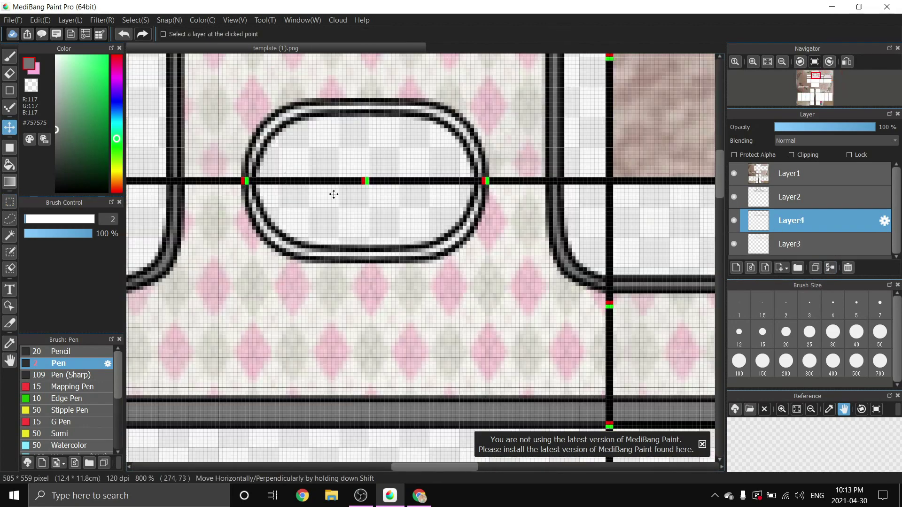
key("b")
left_click_drag(373, 152, 403, 300)
scroll(367, 196, "down", 4)
scroll(404, 263, "up", 3)
Select and copy the painted neckline quarter, then fit a mirrored copy to complete the oval's lower half.
mouse_move(352, 187)
left_mouse_down()
mouse_move(376, 236)
mouse_move(567, 314)
mouse_move(463, 309)
left_mouse_up()
scroll(291, 256, "down", 3)
scroll(397, 267, "up", 3)
scroll(292, 267, "down", 2)
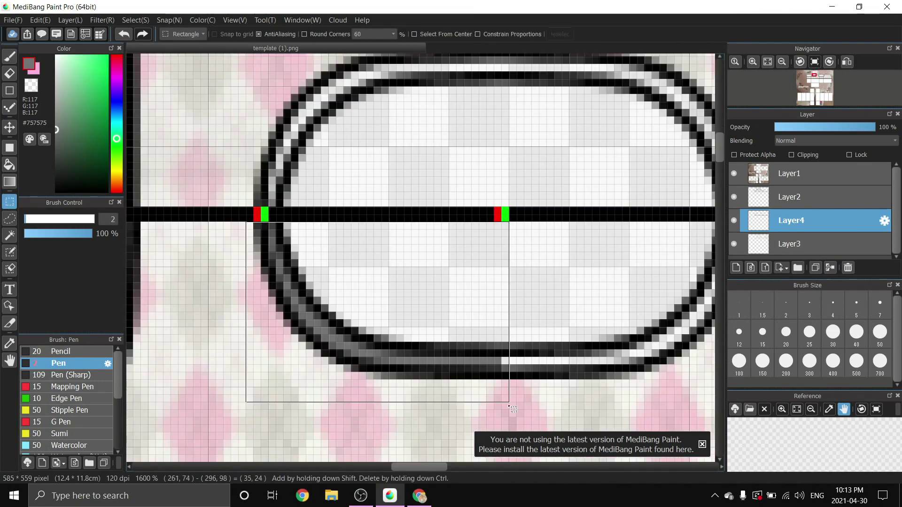
key("ctrl+v")
key("Return")
scroll(421, 244, "down", 2)
scroll(421, 244, "down", 2)
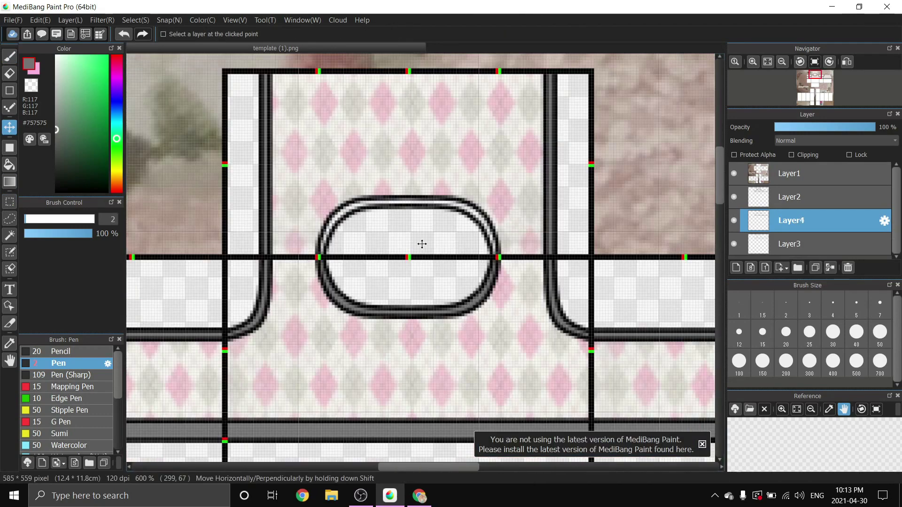
Paste a flipped copy of the neckline's lower trim and fit it onto the oval's upper half.
scroll(423, 171, "up", 1)
key("m")
key("ctrl+v")
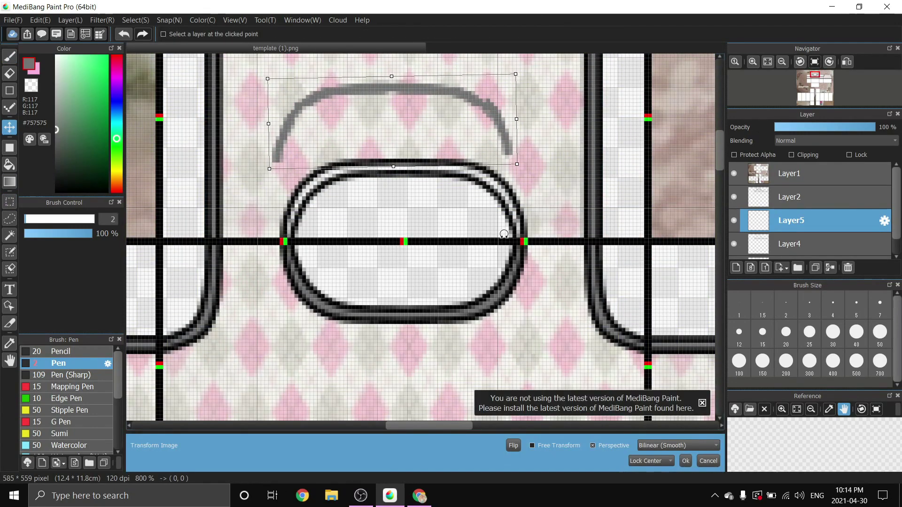
key("Escape")
scroll(276, 313, "up", 1)
scroll(388, 207, "down", 3)
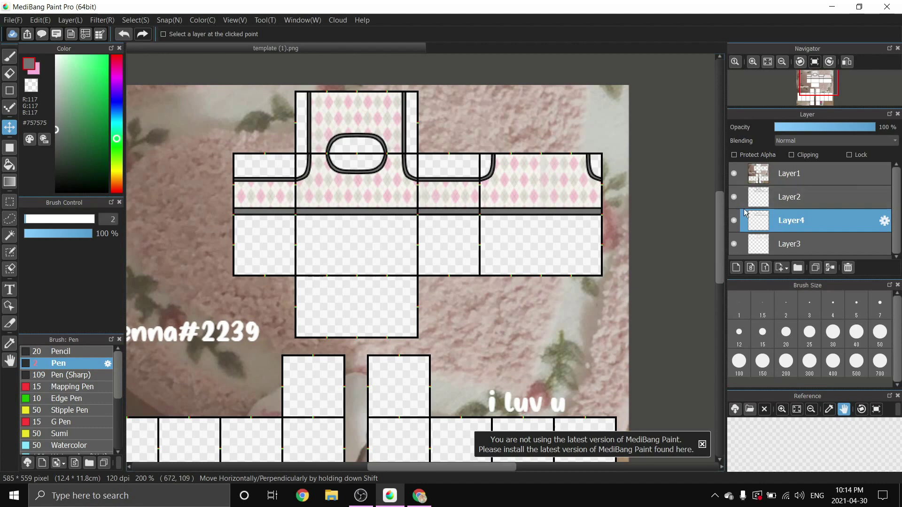
Add a new layer above Layer2 and clip it to Layer2.
left_click(769, 203)
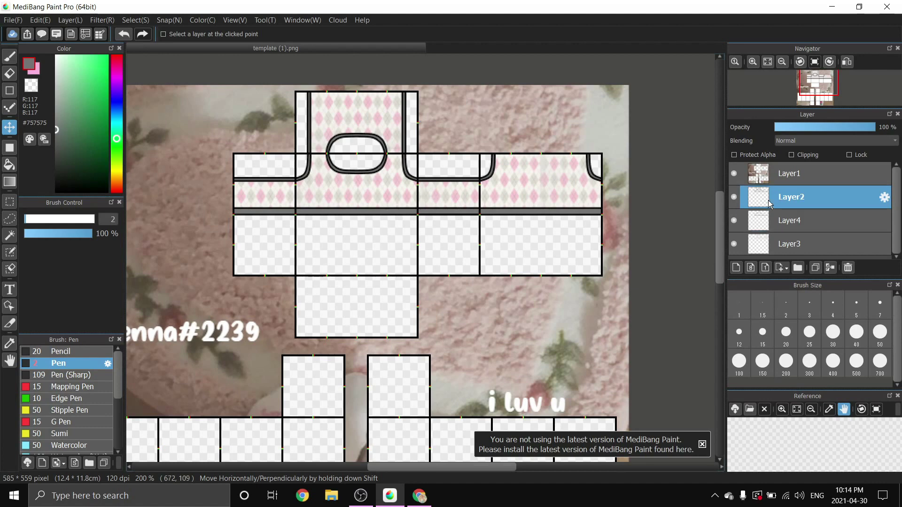
left_click(736, 268)
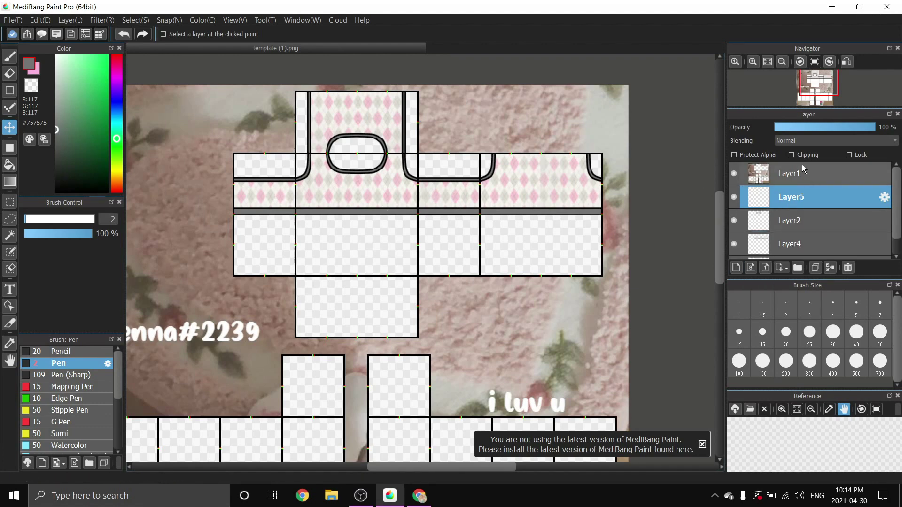
left_click(793, 156)
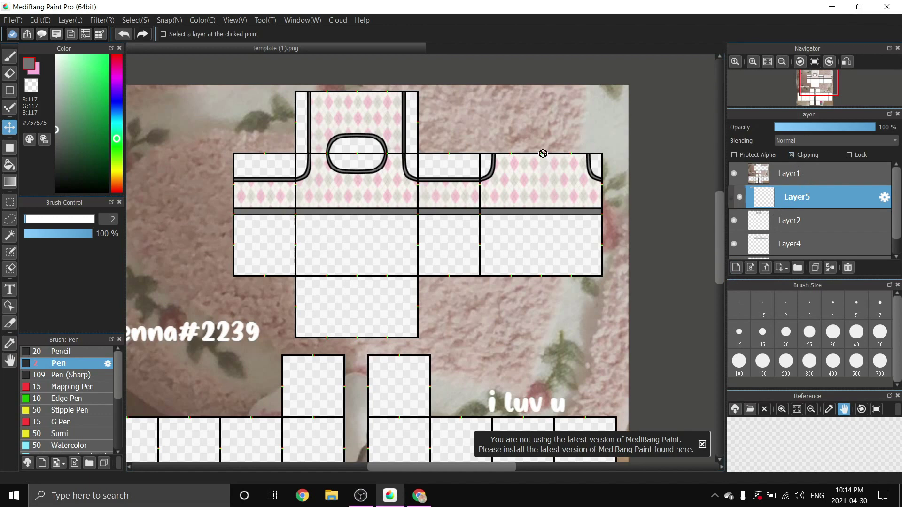
Paint over all the shirt outlines in gray with the Pen at size 118 and merge the clipping layer into Layer2.
left_click(9, 57)
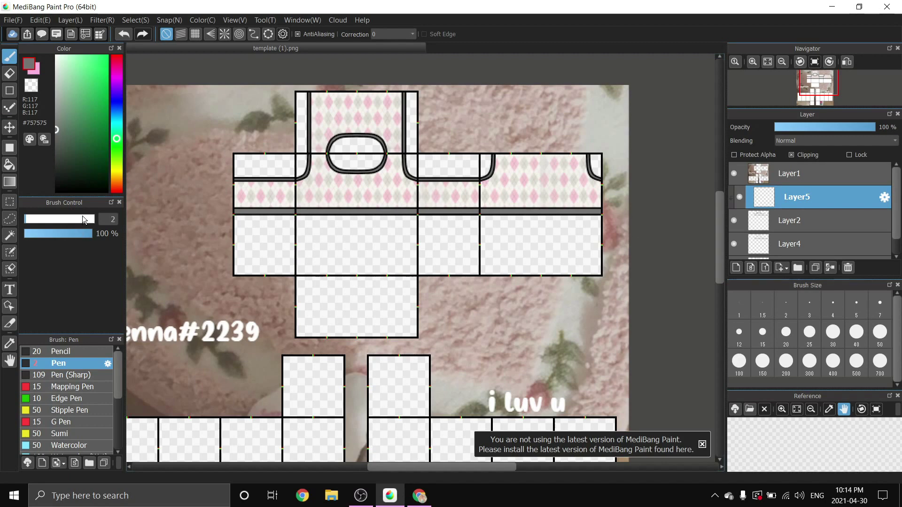
left_click_drag(78, 219, 91, 219)
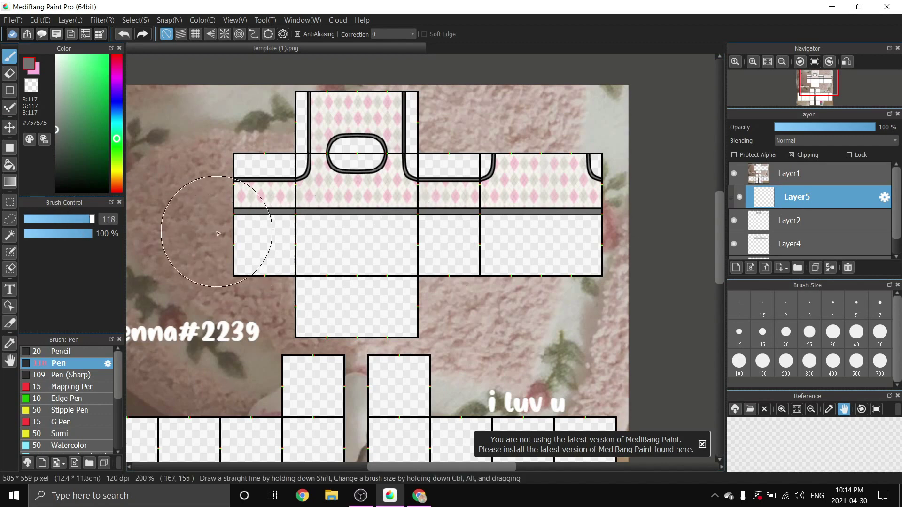
mouse_move(237, 207)
left_mouse_down()
mouse_move(560, 177)
mouse_move(278, 121)
left_mouse_up()
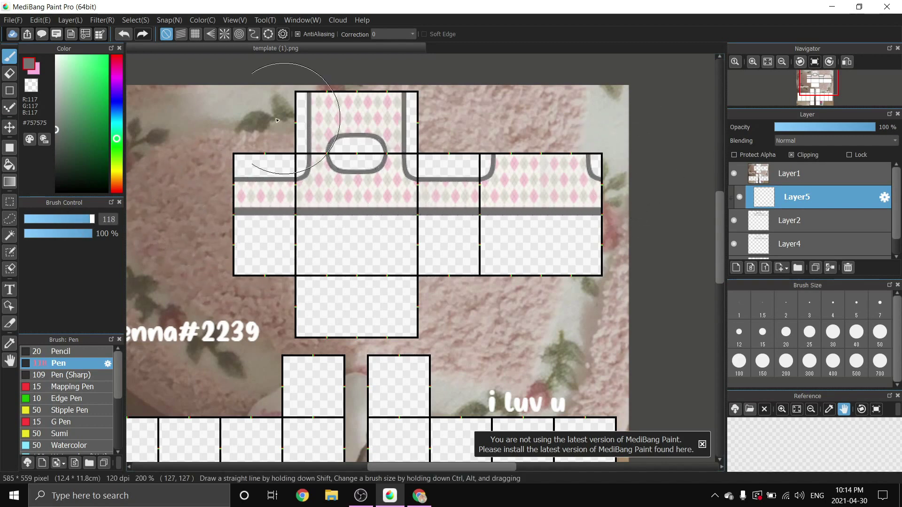
scroll(587, 225, "down", 1)
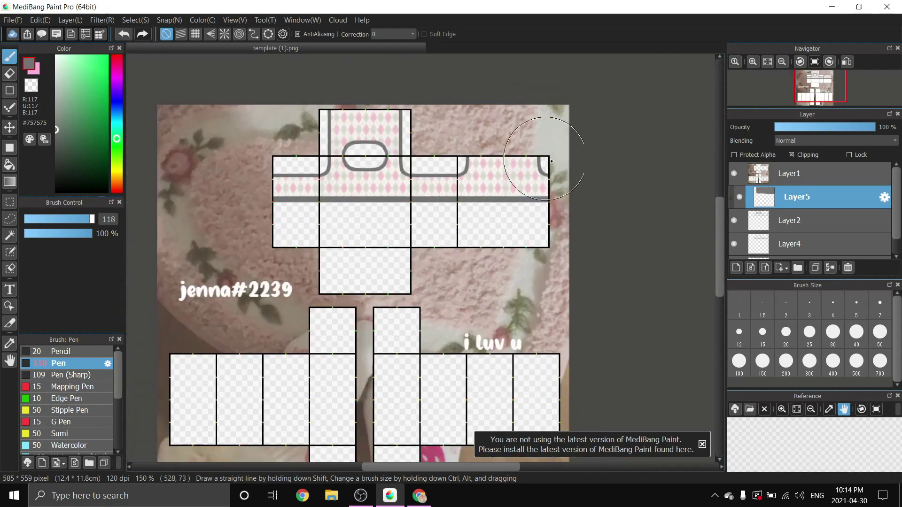
left_click(831, 267)
scroll(424, 190, "up", 3)
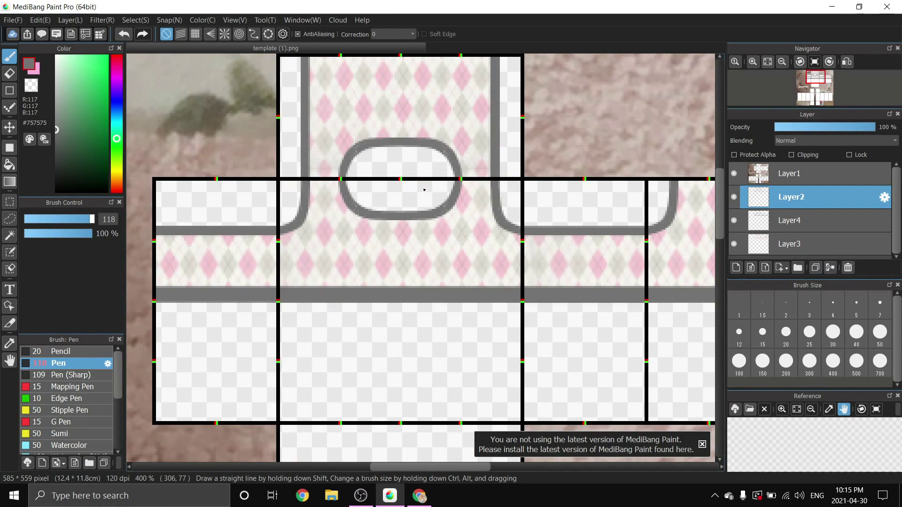
Make Layer4 the active layer and set the Pen size to 2.
scroll(424, 190, "up", 2)
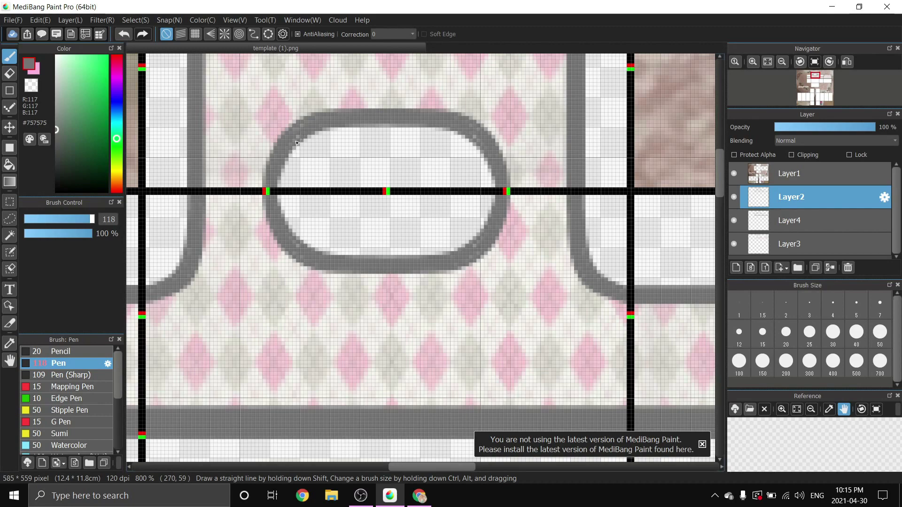
left_click(768, 222)
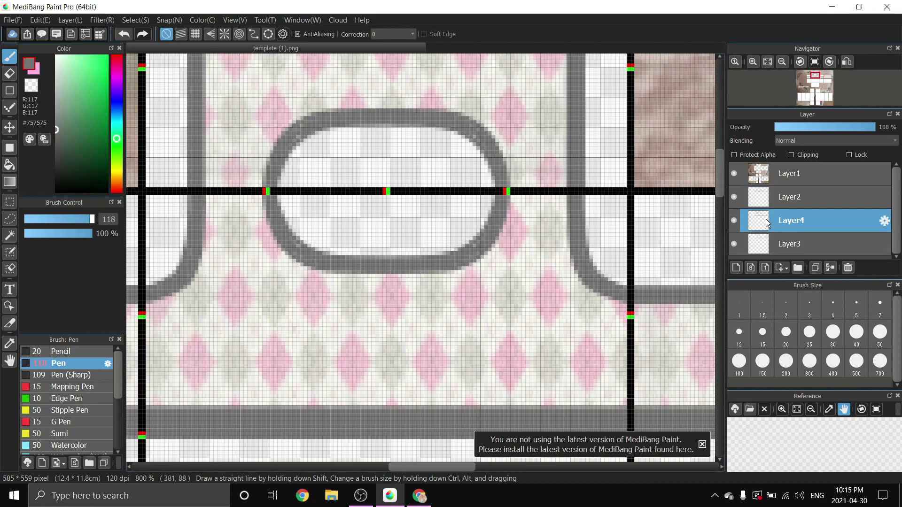
scroll(406, 175, "down", 5)
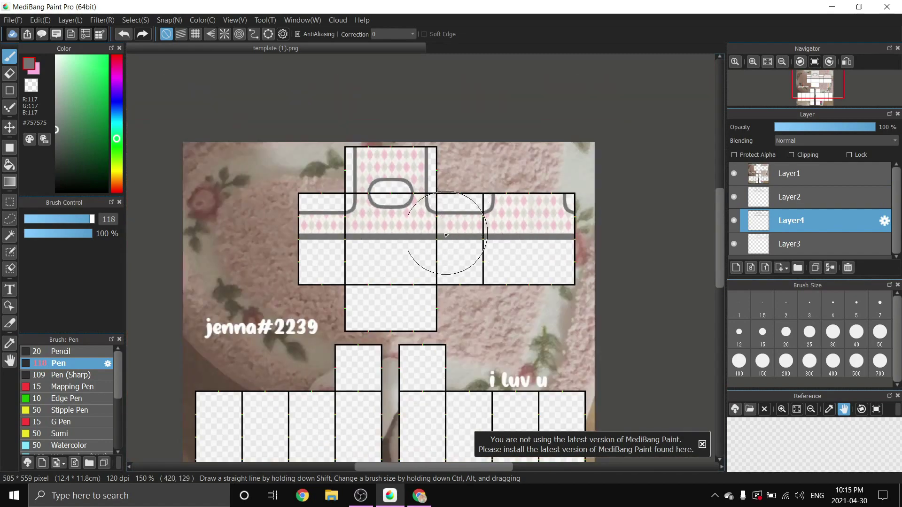
left_click(36, 219)
left_click(28, 219)
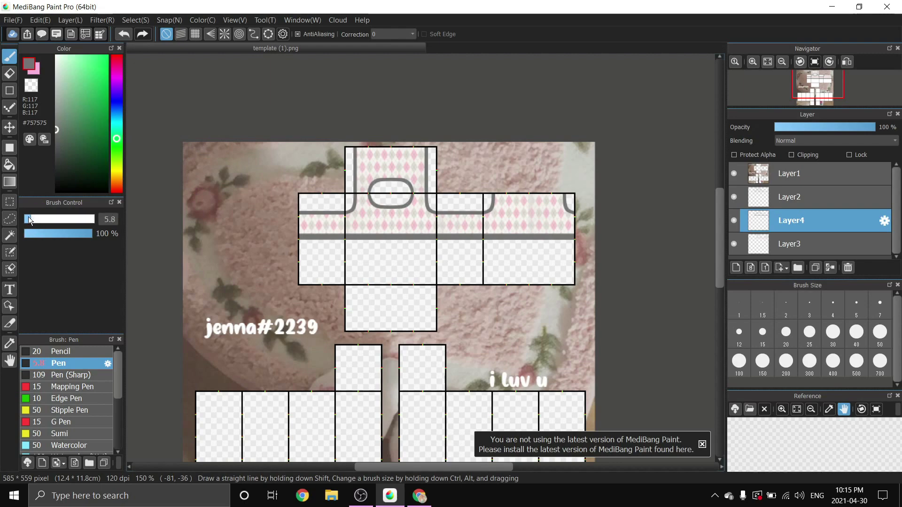
scroll(402, 210, "up", 5)
scroll(303, 181, "down", 1)
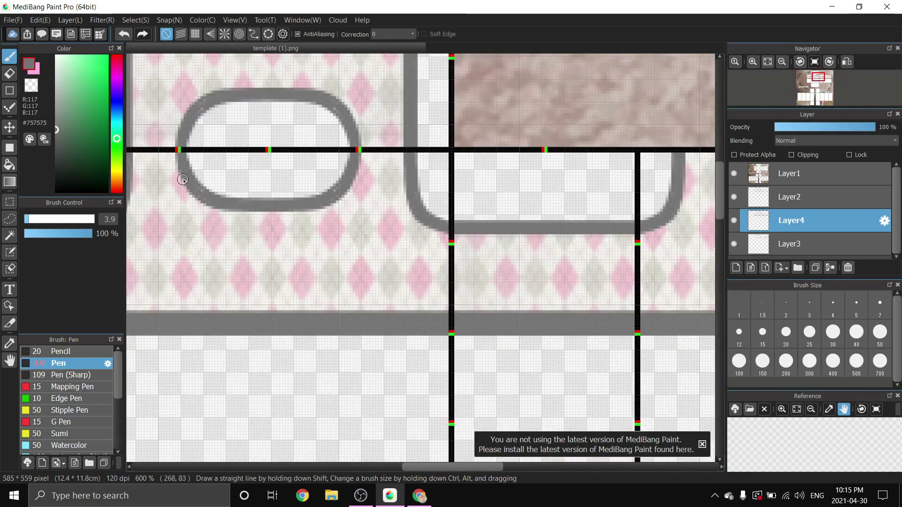
scroll(244, 223, "up", 5)
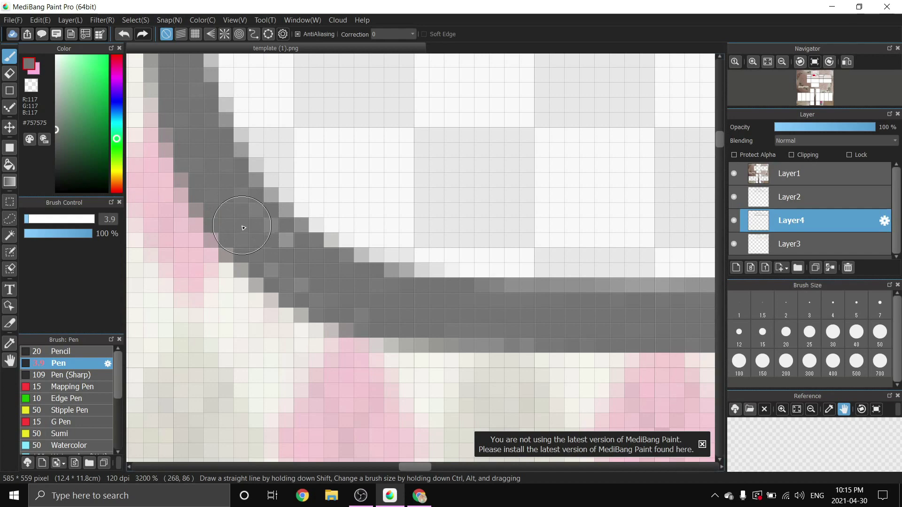
left_click(109, 219)
type("2")
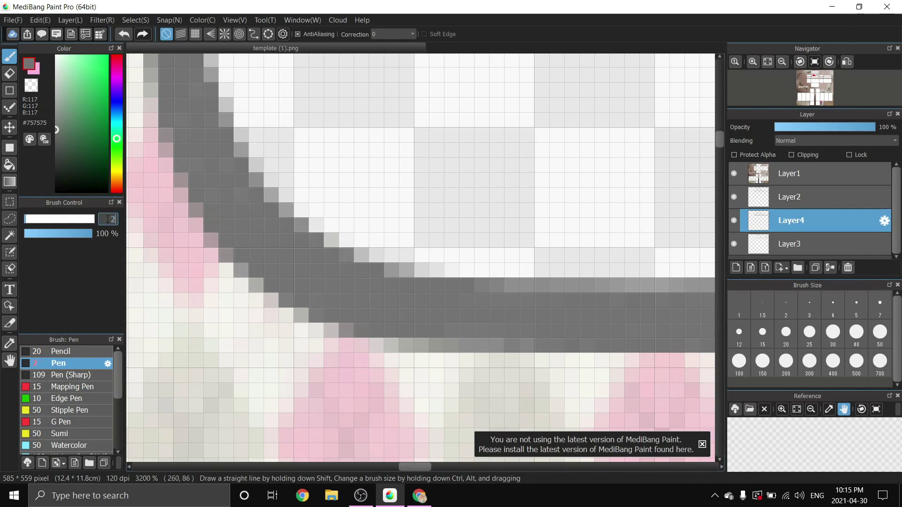
Paint over the faint gaps in the gray trim around the neckline oval's curved corners on Layer4.
scroll(192, 279, "down", 3)
scroll(372, 282, "up", 4)
mouse_move(467, 296)
left_mouse_down()
mouse_move(490, 282)
mouse_move(560, 183)
left_mouse_up()
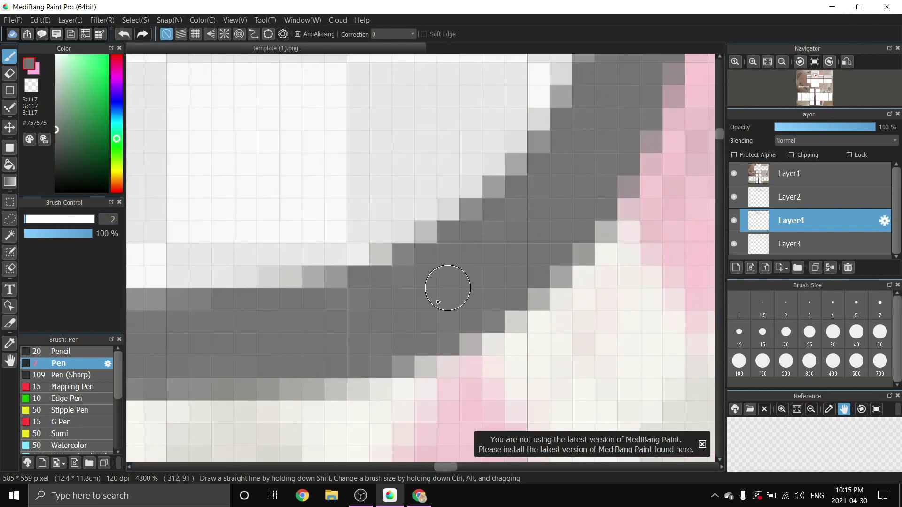
scroll(446, 288, "up", 5)
scroll(540, 226, "up", 1)
left_click_drag(493, 129, 524, 232)
scroll(526, 207, "down", 4)
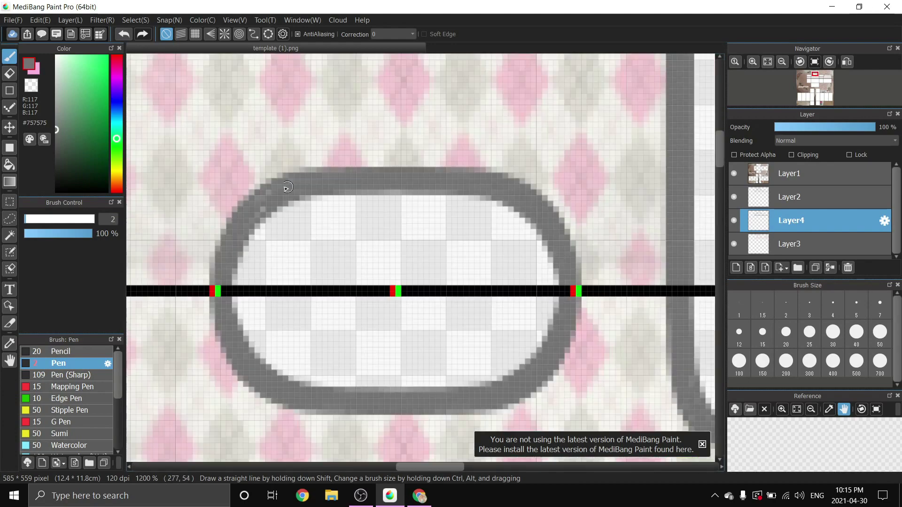
scroll(268, 190, "up", 4)
left_click_drag(353, 173, 213, 282)
scroll(216, 277, "down", 2)
scroll(207, 280, "up", 2)
scroll(288, 256, "down", 4)
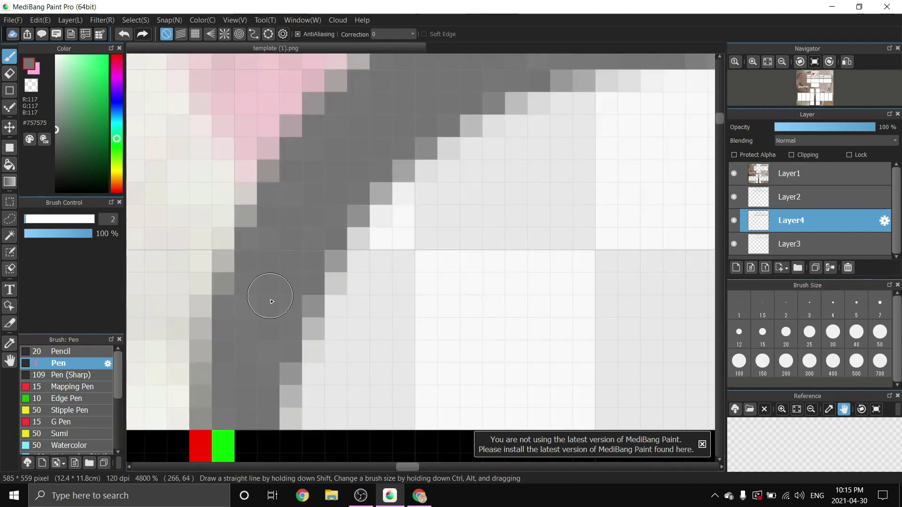
Touch up the gaps in the gray trim along the front and back armhole curves with the size 2 Pen.
scroll(191, 251, "up", 2)
scroll(311, 230, "up", 2)
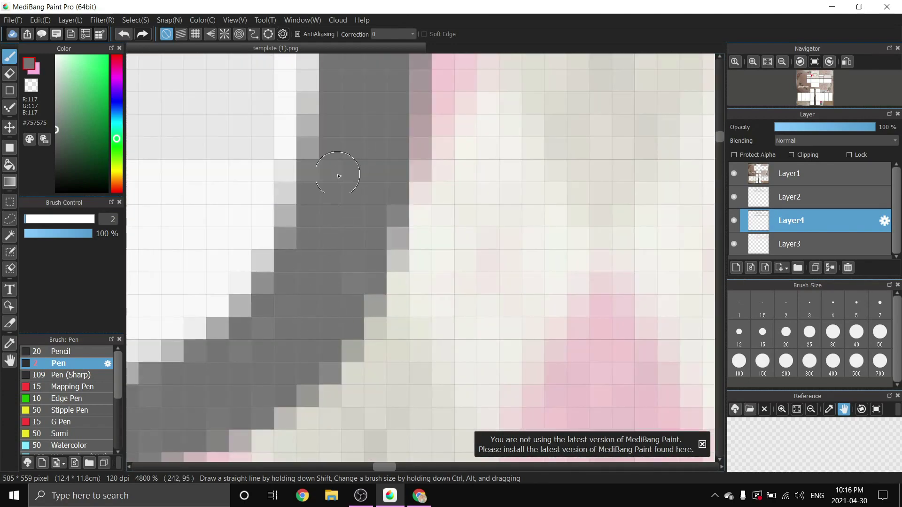
scroll(338, 179, "down", 2)
scroll(348, 291, "up", 2)
scroll(281, 310, "down", 4)
scroll(439, 359, "up", 6)
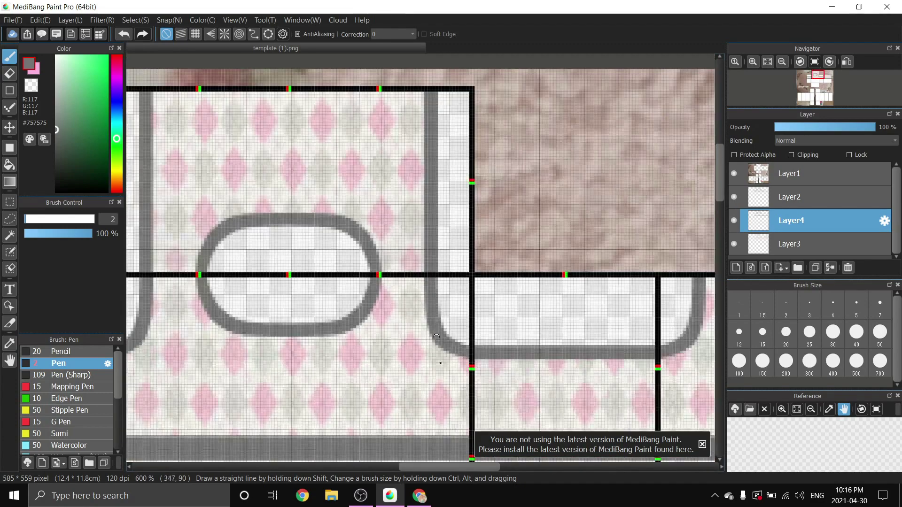
scroll(455, 209, "down", 4)
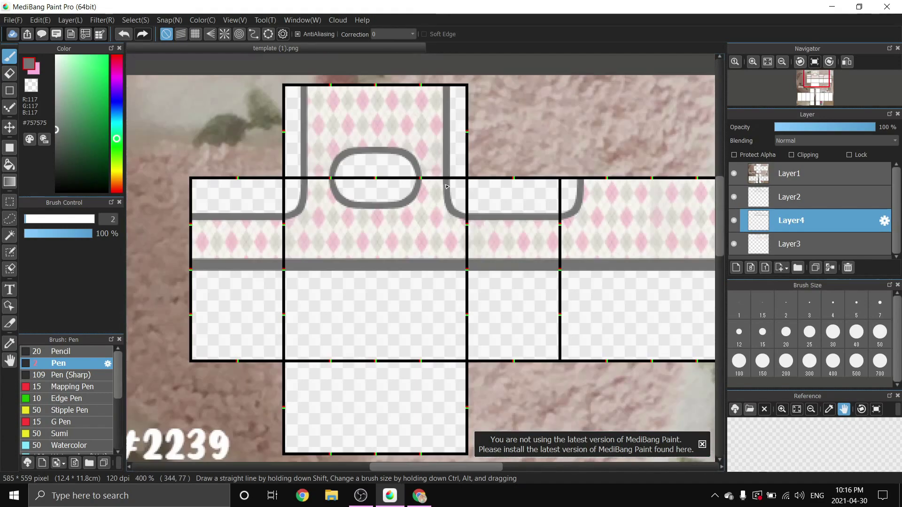
scroll(357, 173, "up", 4)
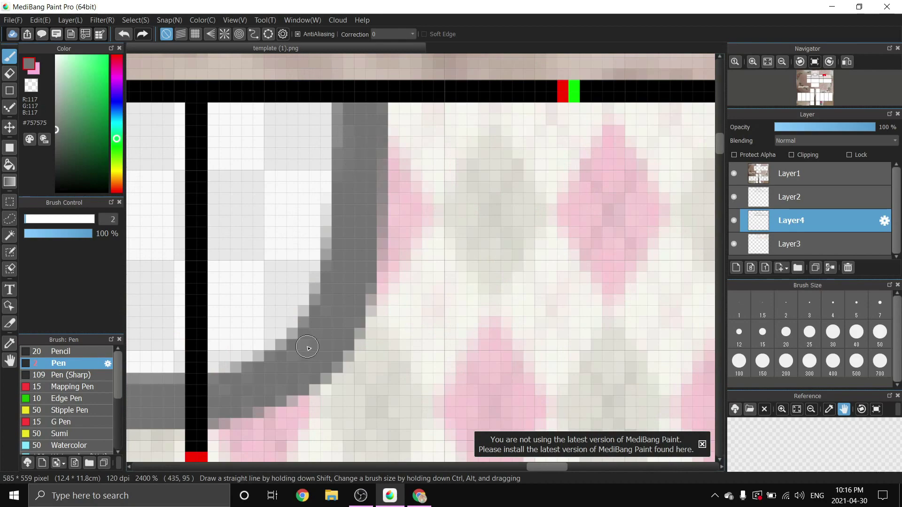
scroll(464, 316, "down", 2)
scroll(533, 342, "up", 3)
scroll(533, 342, "down", 8)
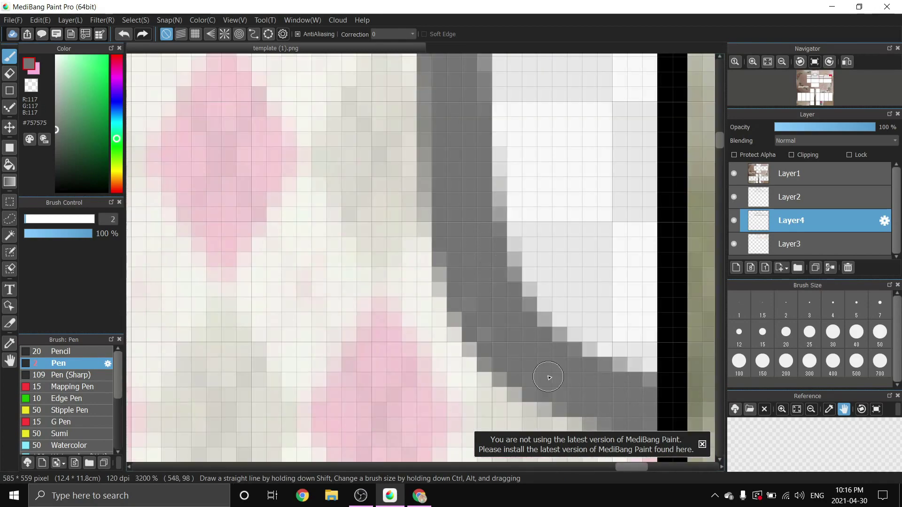
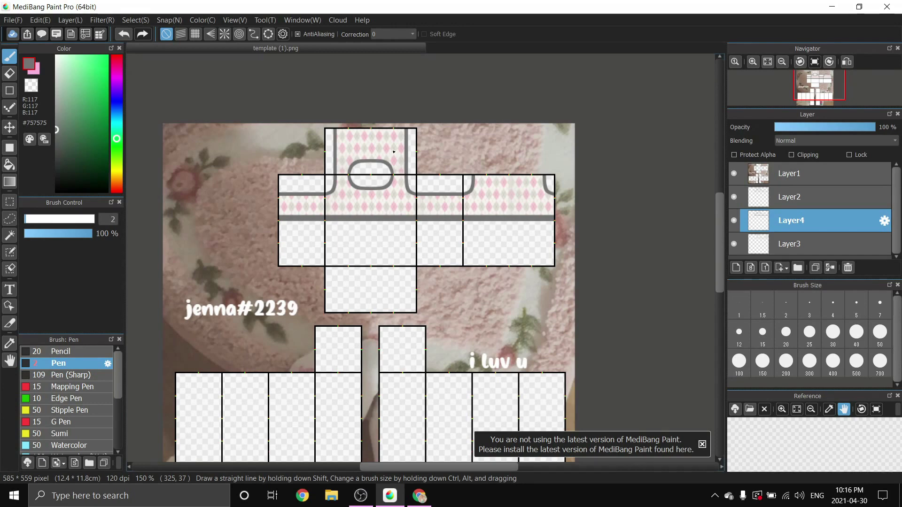
Add a new layer at the bottom of the layer stack, below Layer3, and set the foreground color to white (#FFFFFF).
left_click(735, 272)
scroll(790, 205, "down", 1)
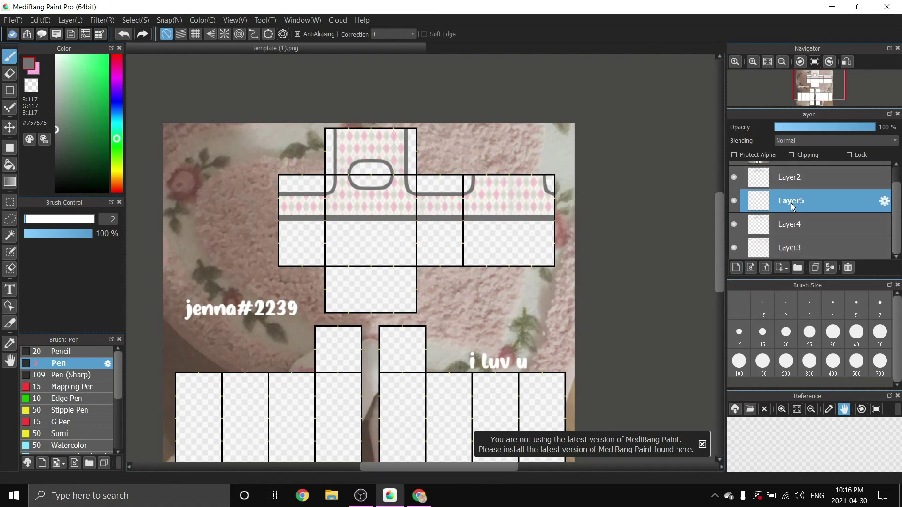
left_click_drag(794, 202, 800, 249)
left_click_drag(77, 83, 46, 48)
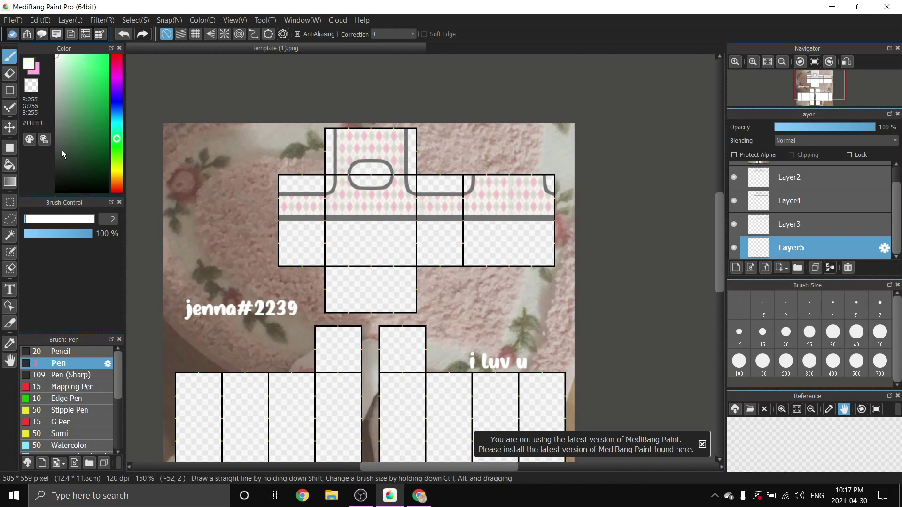
Select the torso area down to the gray hem, paint it white with the Pen at size 200, and clear the selection.
left_click(10, 203)
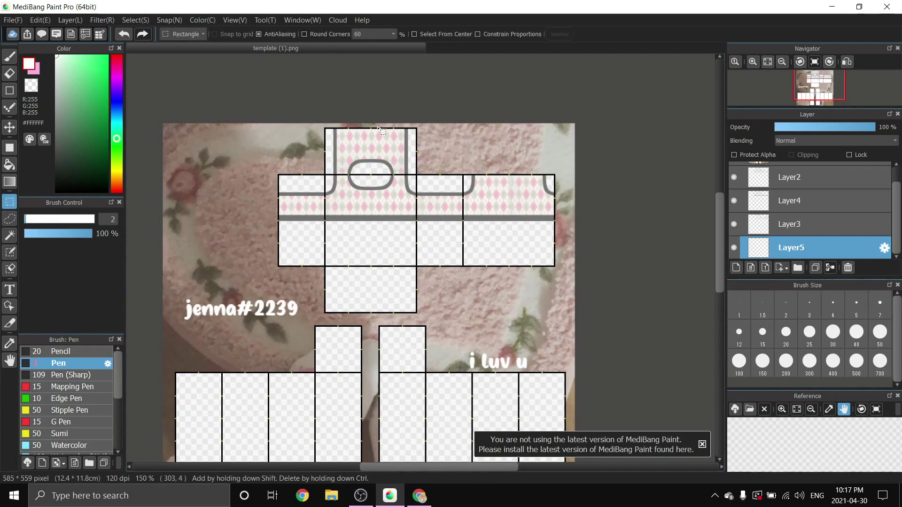
scroll(382, 130, "up", 2)
left_click_drag(188, 125, 585, 255)
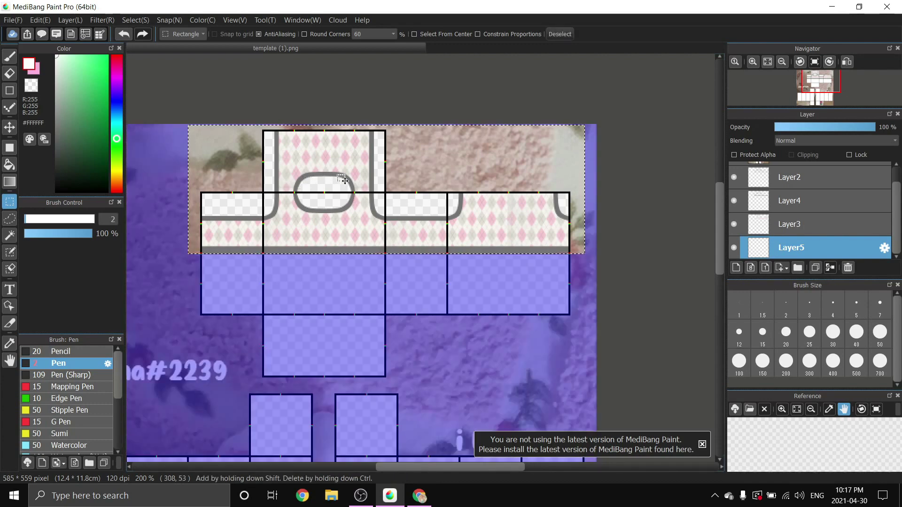
left_click(10, 57)
left_click_drag(48, 218, 102, 216)
mouse_move(341, 245)
left_mouse_down()
mouse_move(226, 225)
mouse_move(463, 151)
left_mouse_up()
scroll(349, 178, "down", 3)
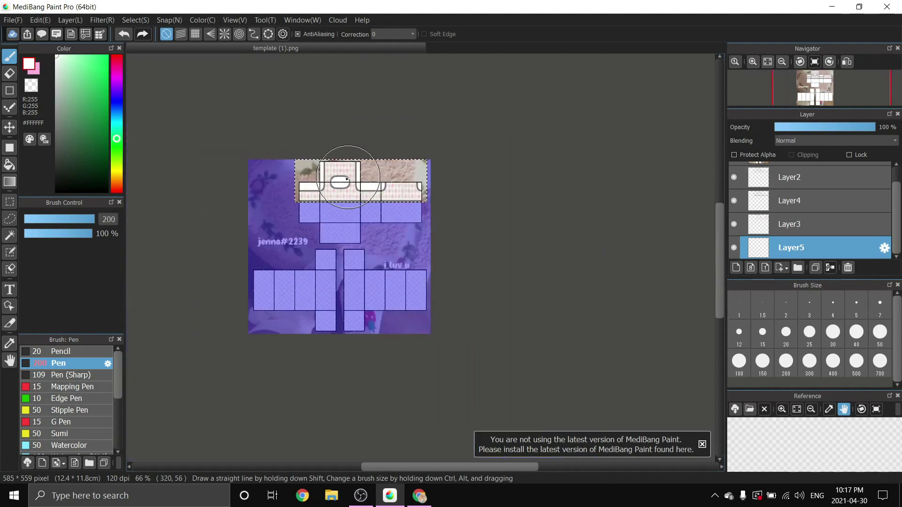
scroll(349, 179, "up", 1)
left_click(8, 204)
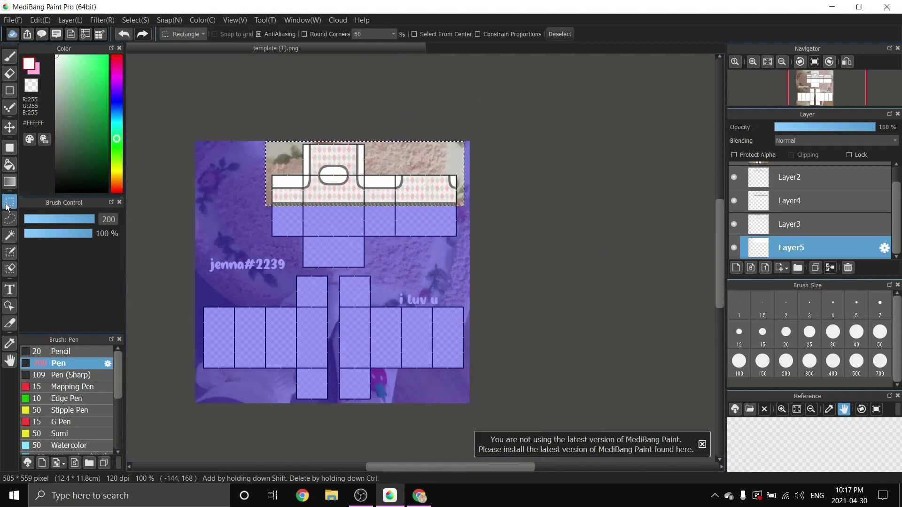
left_click(221, 219)
Select a band covering both shoulder squares and the upper edge of the sleeve panels, paint it white, and deselect.
scroll(251, 329, "up", 2)
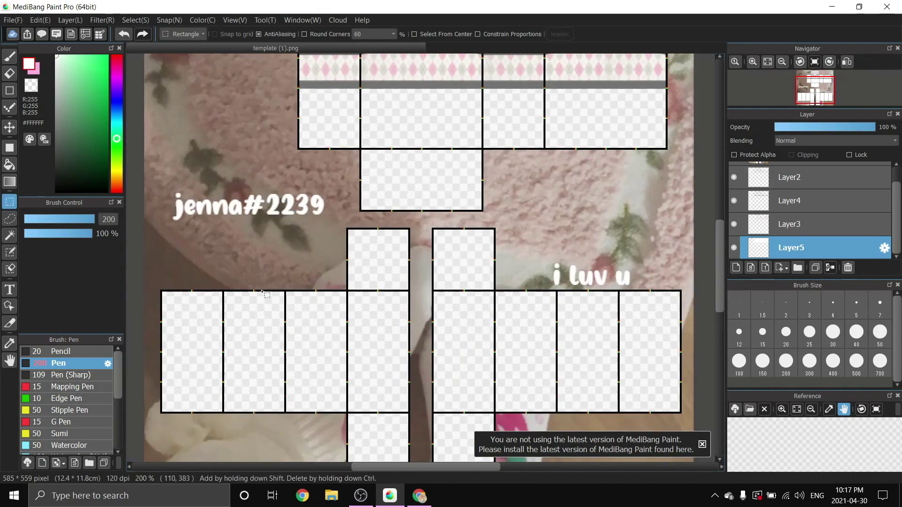
scroll(268, 292, "down", 1)
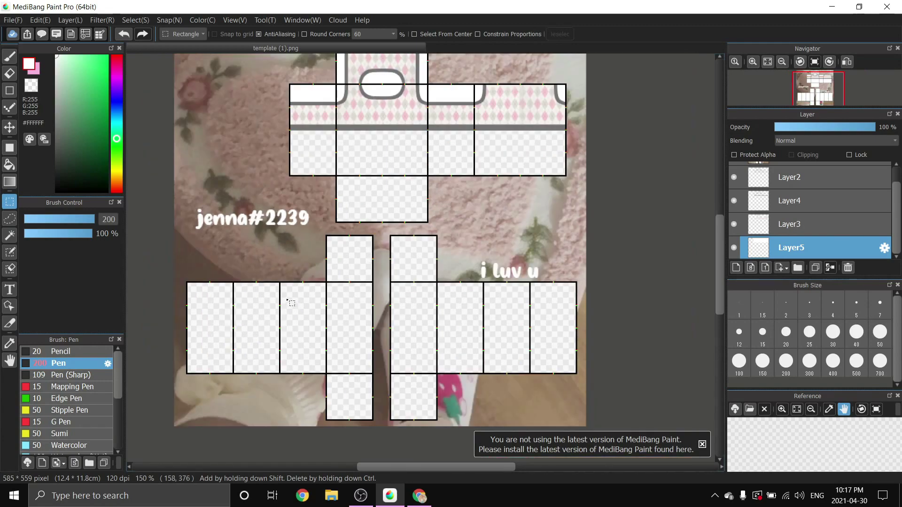
scroll(292, 303, "up", 1)
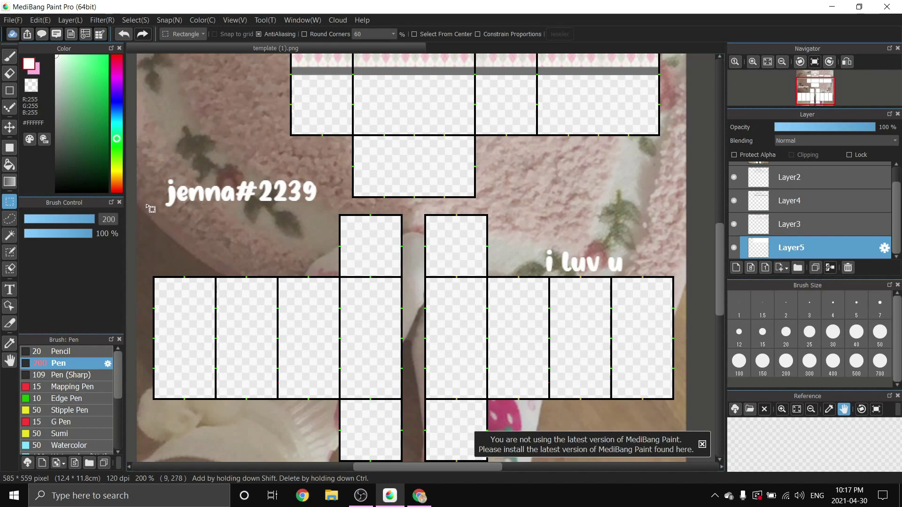
left_click_drag(147, 209, 688, 295)
scroll(228, 263, "down", 1)
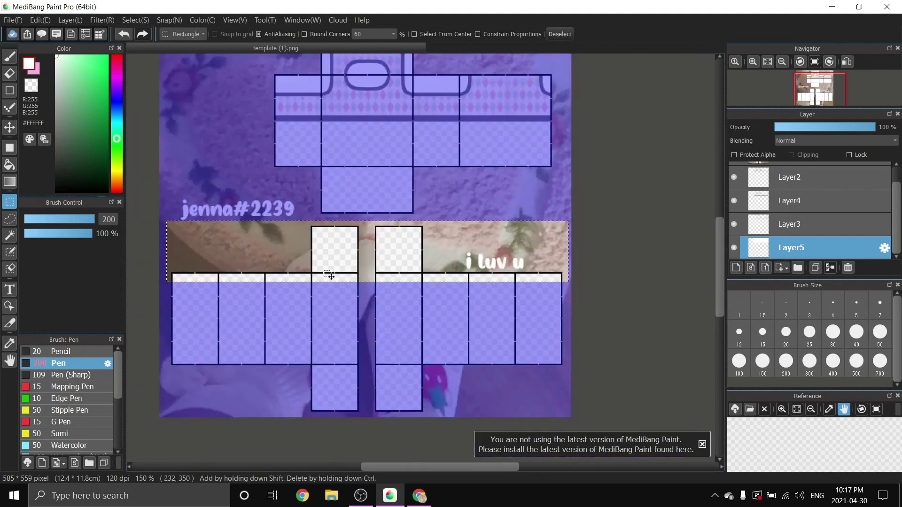
scroll(329, 281, "up", 4)
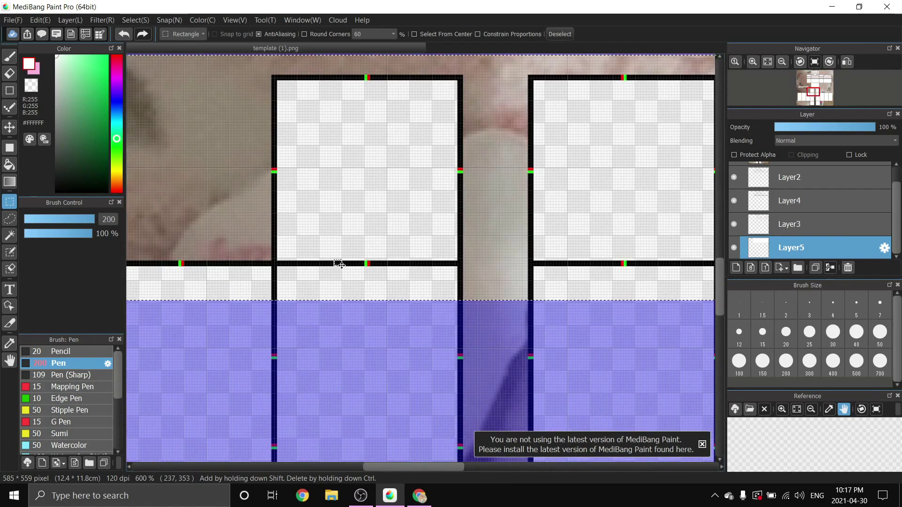
scroll(338, 260, "down", 4)
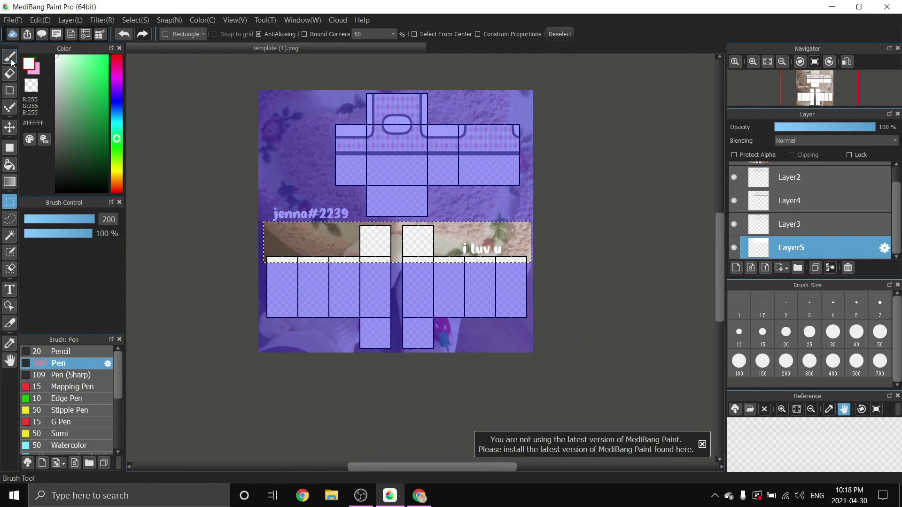
left_click(12, 62)
left_click_drag(262, 251, 568, 276)
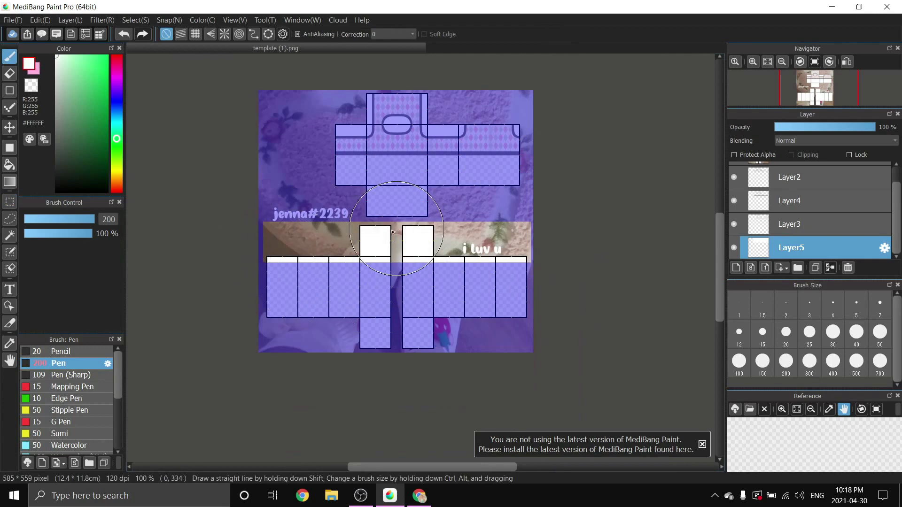
left_click(9, 202)
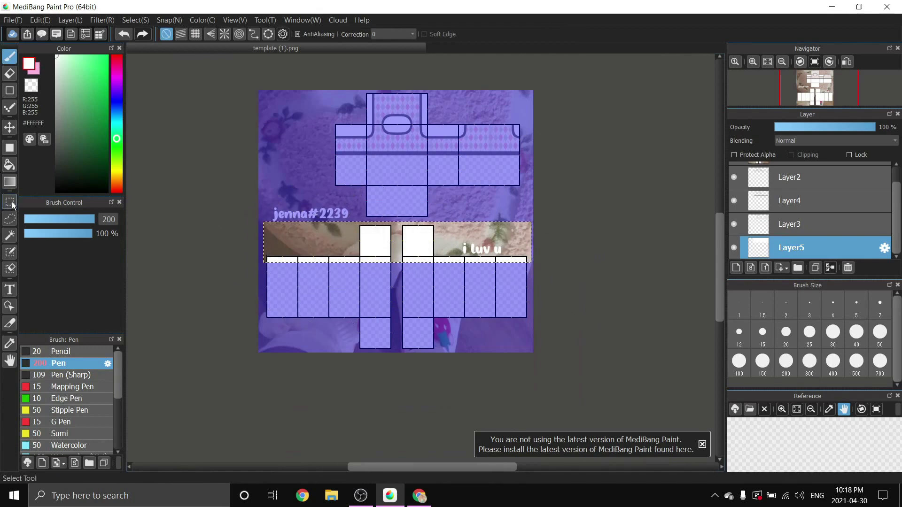
left_click(231, 172)
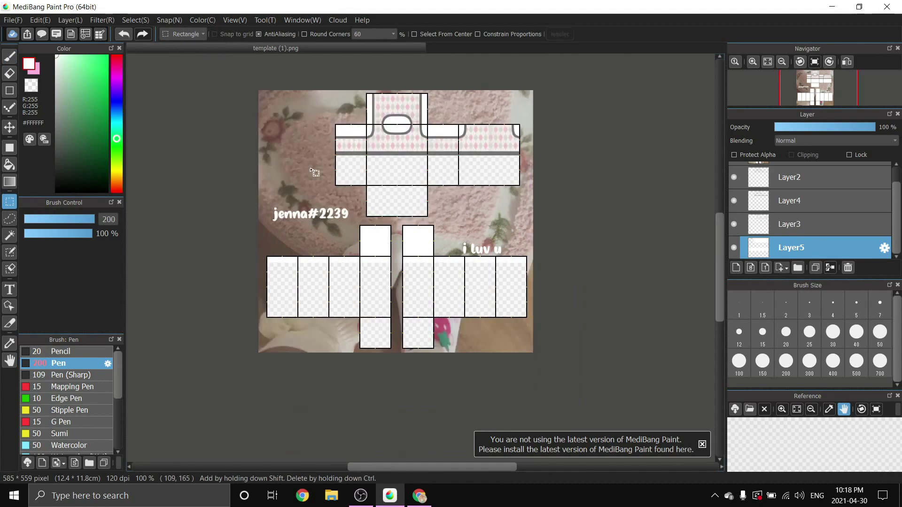
Erase the white inside the neck opening on Layer5 with the Eraser at size 26.
scroll(401, 147, "up", 1)
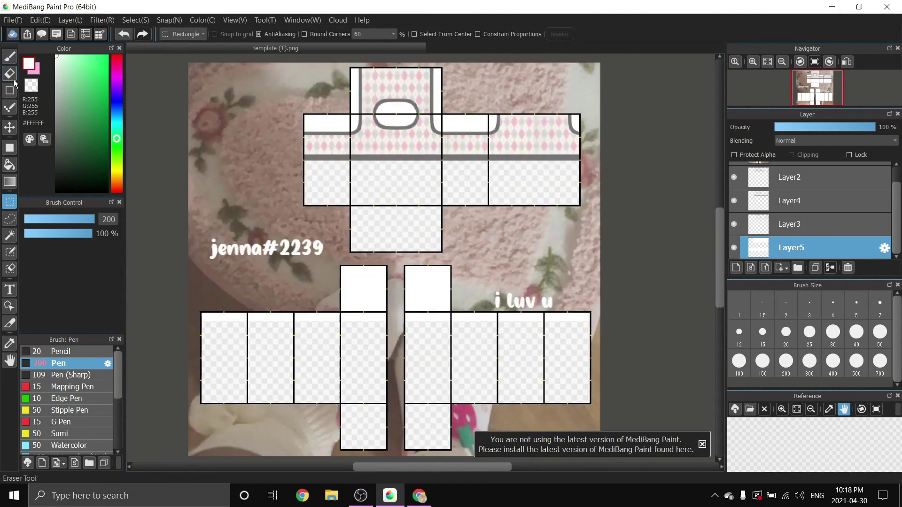
scroll(395, 105, "up", 1)
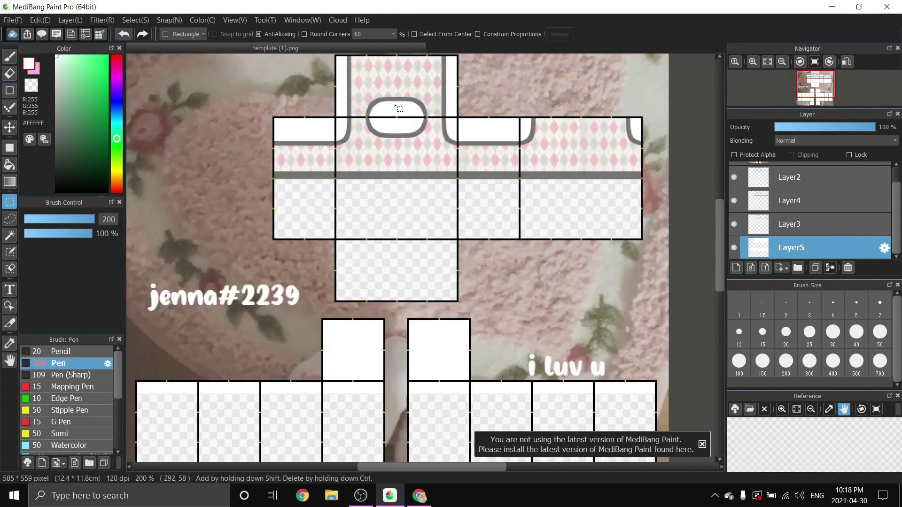
left_click(8, 75)
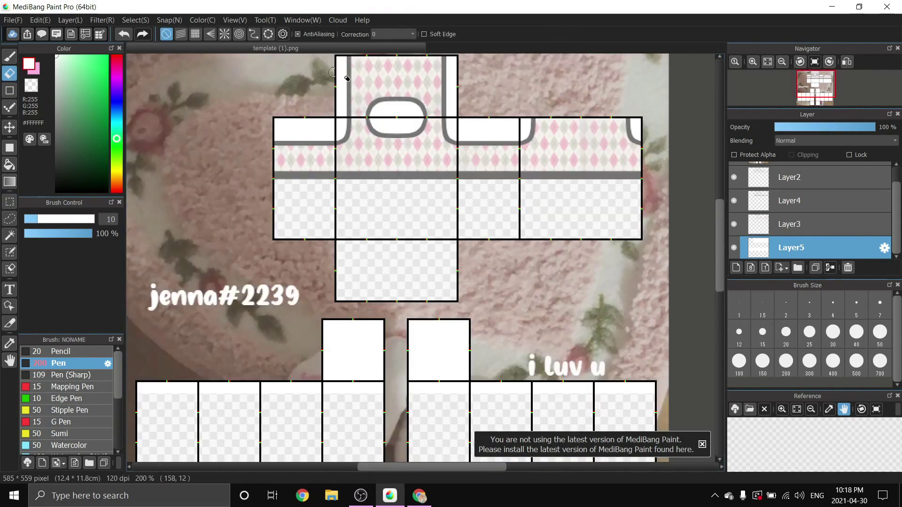
scroll(347, 78, "up", 4)
left_click(66, 215)
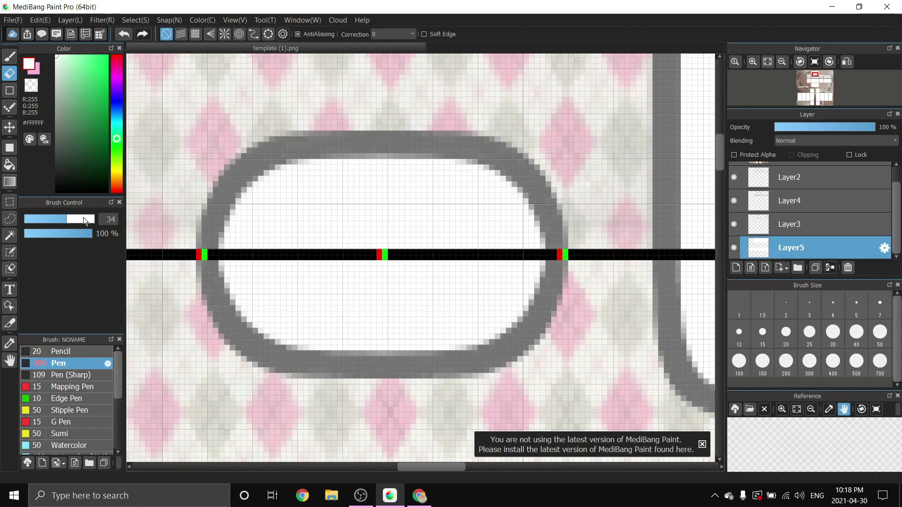
left_click(61, 219)
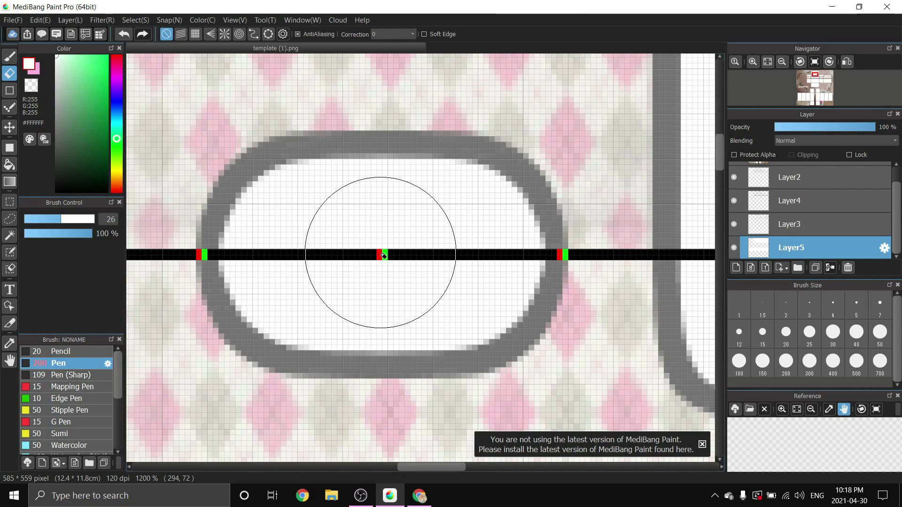
scroll(379, 187, "down", 8)
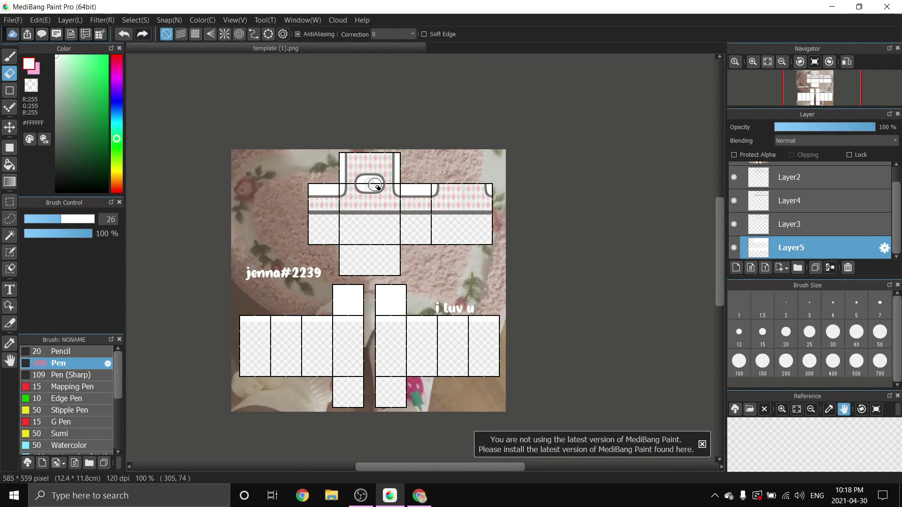
scroll(346, 146, "up", 2)
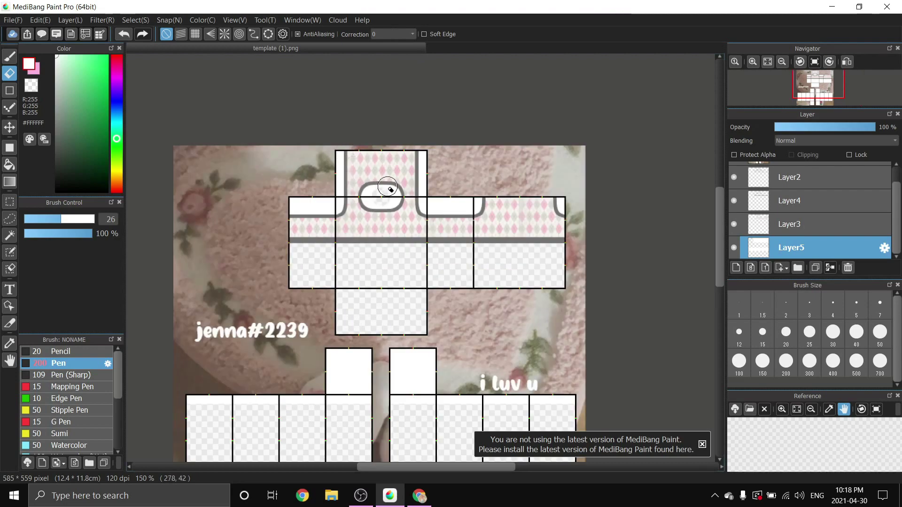
scroll(395, 210, "down", 2)
scroll(395, 209, "up", 1)
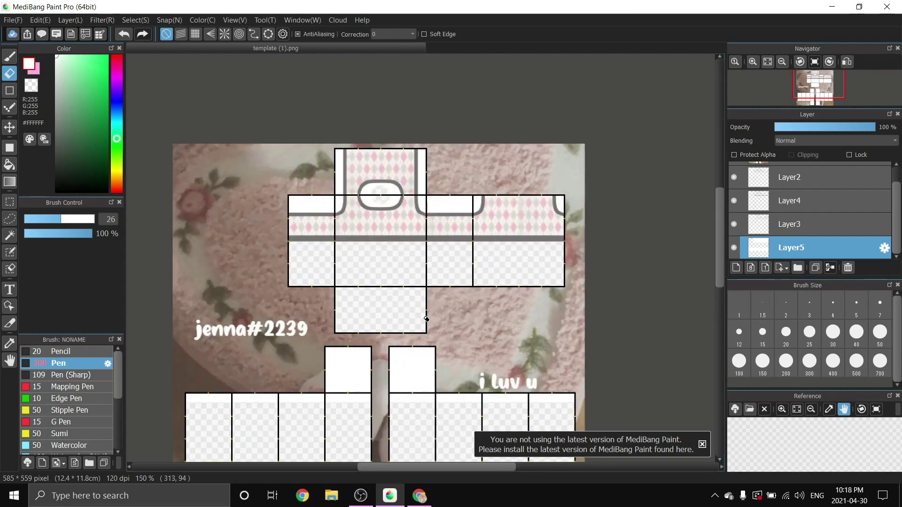
Switch to Chrome and run a Google image search for "knit texture" in a new tab.
left_click(416, 500)
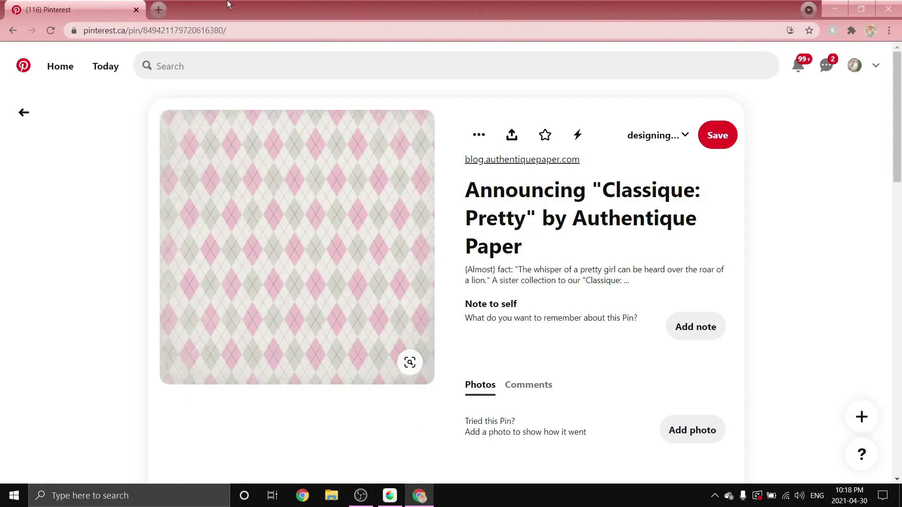
left_click(159, 10)
type("knit te")
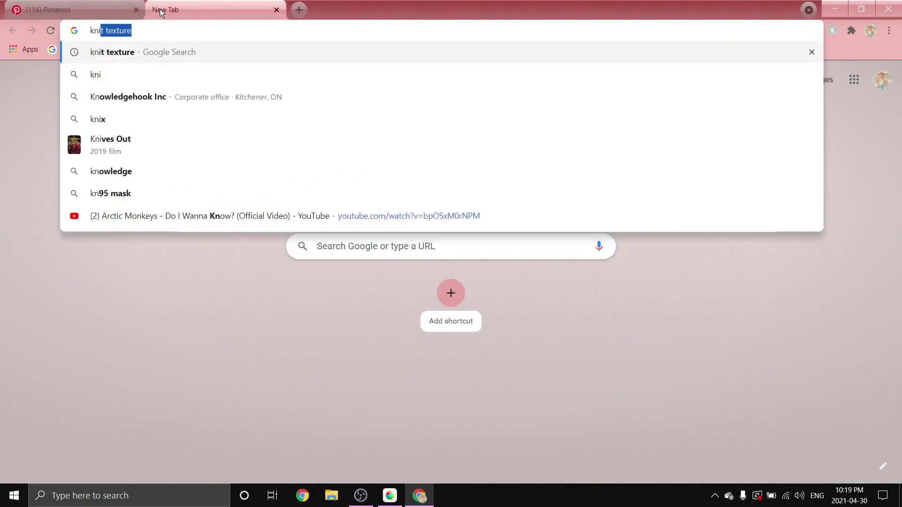
type("xture")
key("Return")
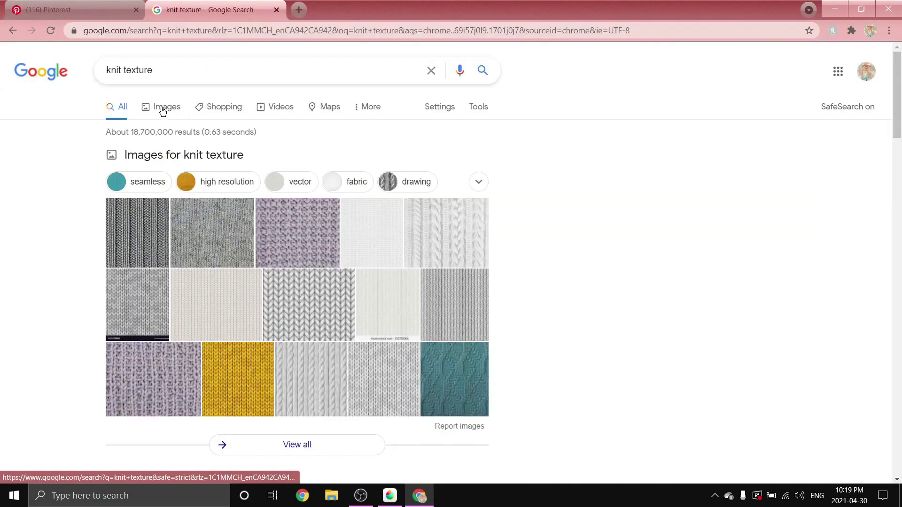
left_click(162, 107)
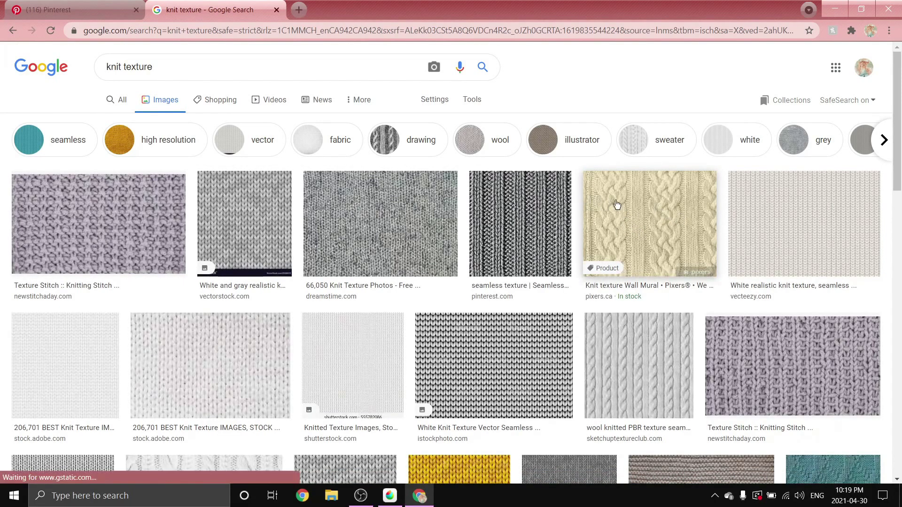
Open the Vecteezy "White realistic knit texture, seamless pattern" result and copy its image.
left_click(788, 214)
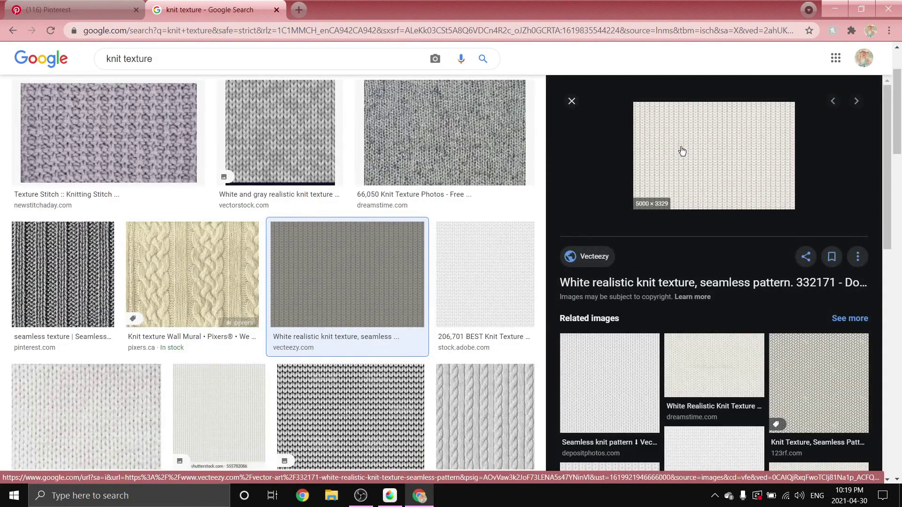
right_click(682, 151)
left_click(733, 282)
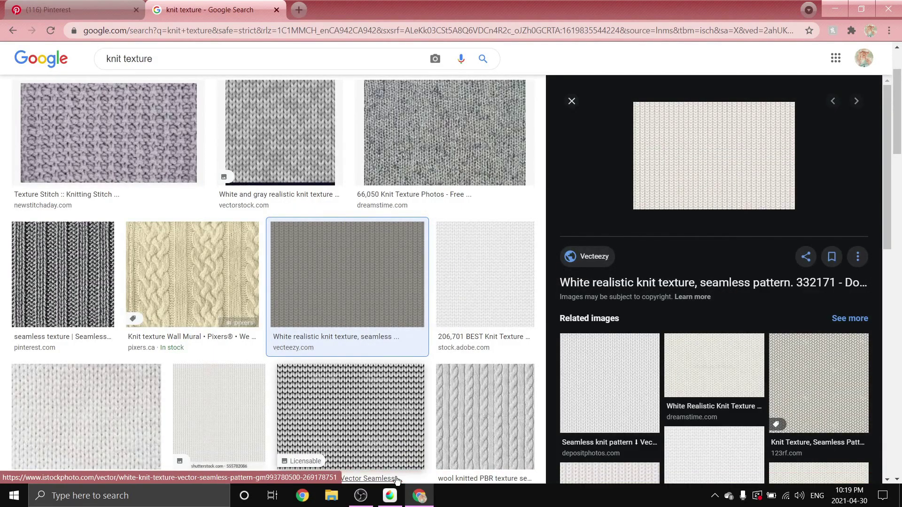
Switch to MediBang Paint, paste the knit texture, and move its layer to the top of the layer stack.
left_click(390, 496)
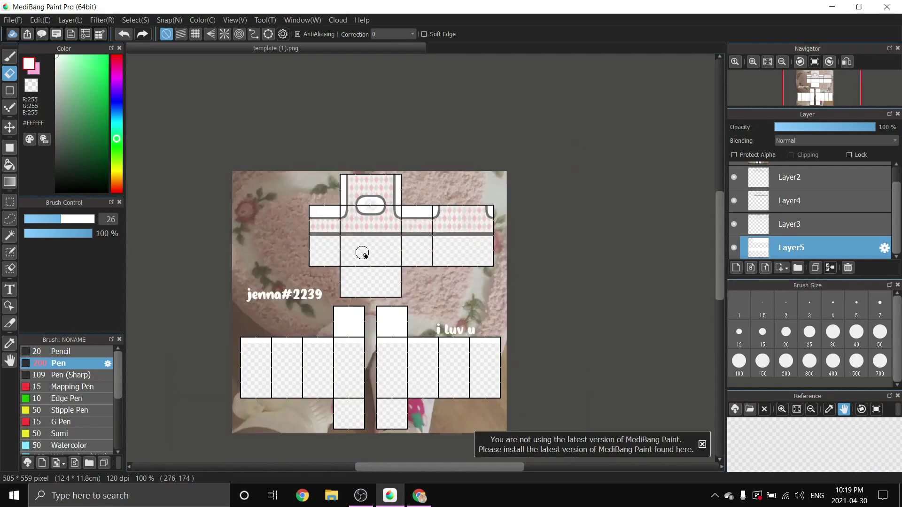
key("ctrl+v")
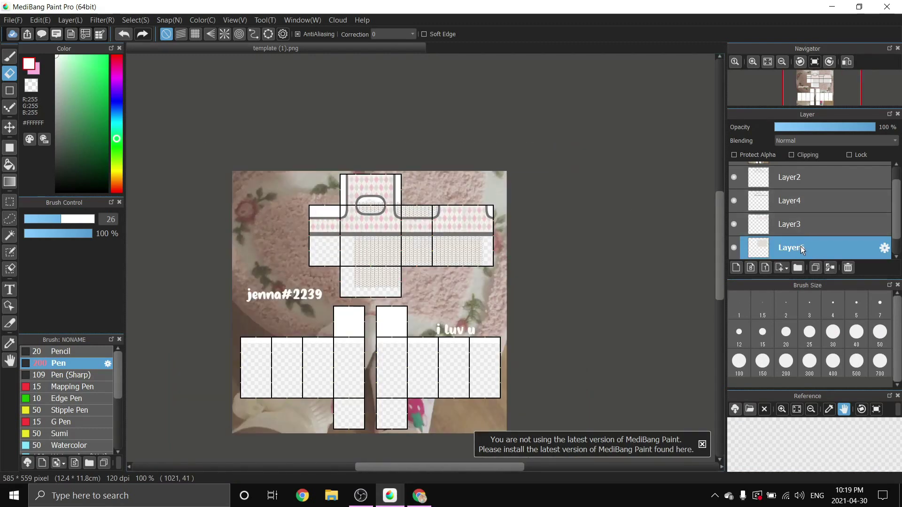
left_click_drag(801, 246, 788, 166)
scroll(407, 208, "up", 1)
Scale the knit texture down, place it at the upper-left corner of the front torso panel, and apply the transform.
key("ctrl+t")
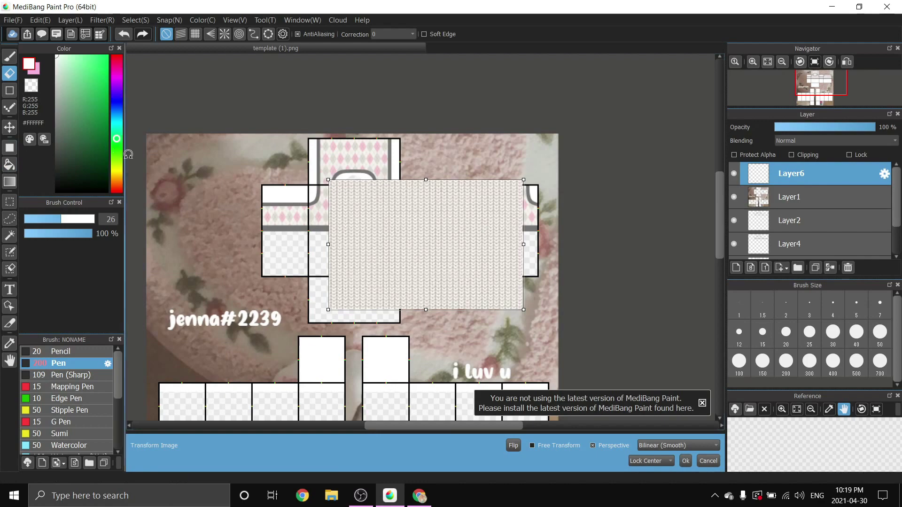
scroll(350, 191, "up", 1)
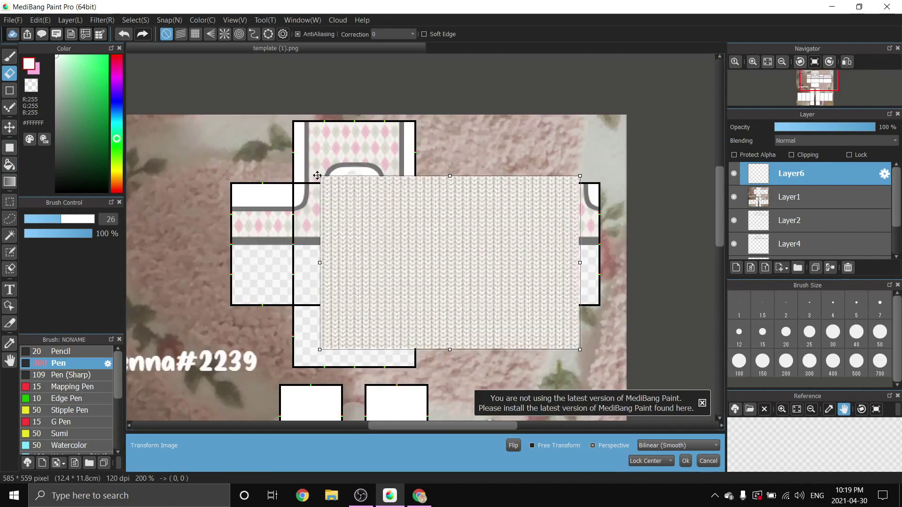
left_click_drag(319, 175, 403, 207)
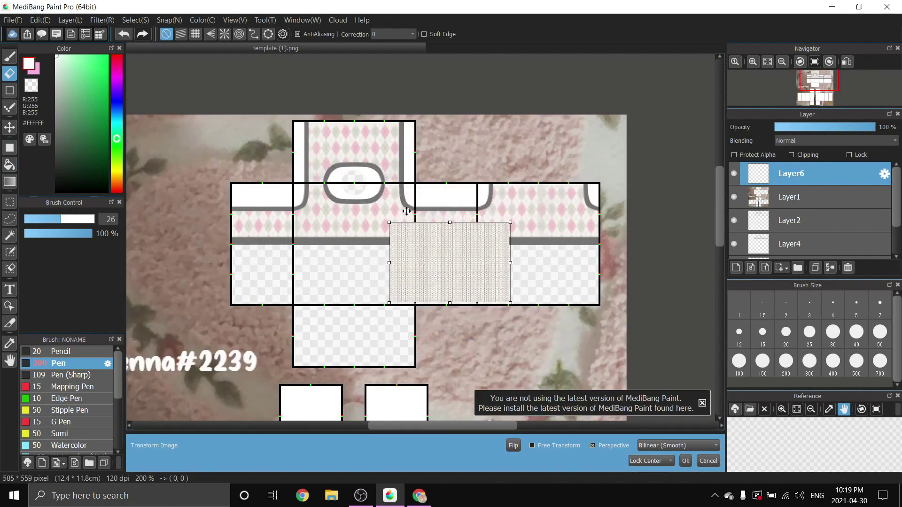
scroll(419, 223, "up", 1)
scroll(363, 191, "down", 1)
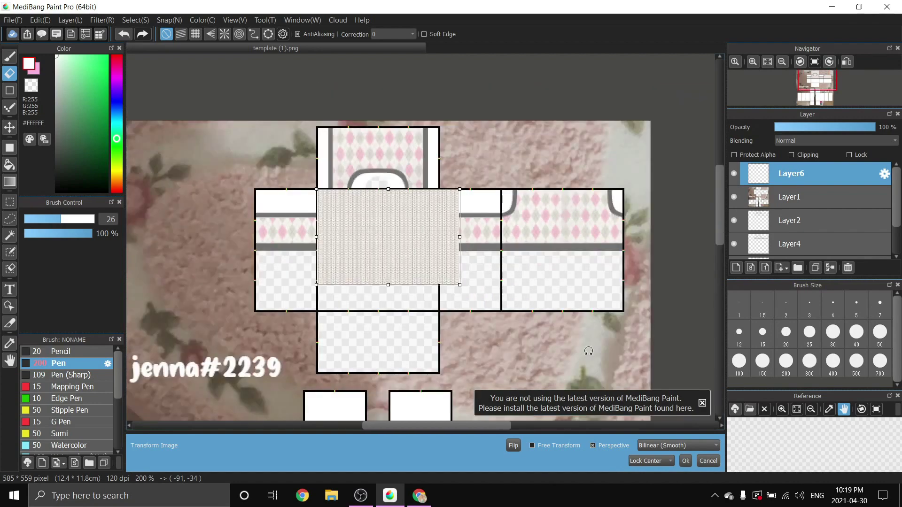
left_click(686, 461)
Duplicate the knit texture layer and line up the copies side by side across the torso panels.
key("v")
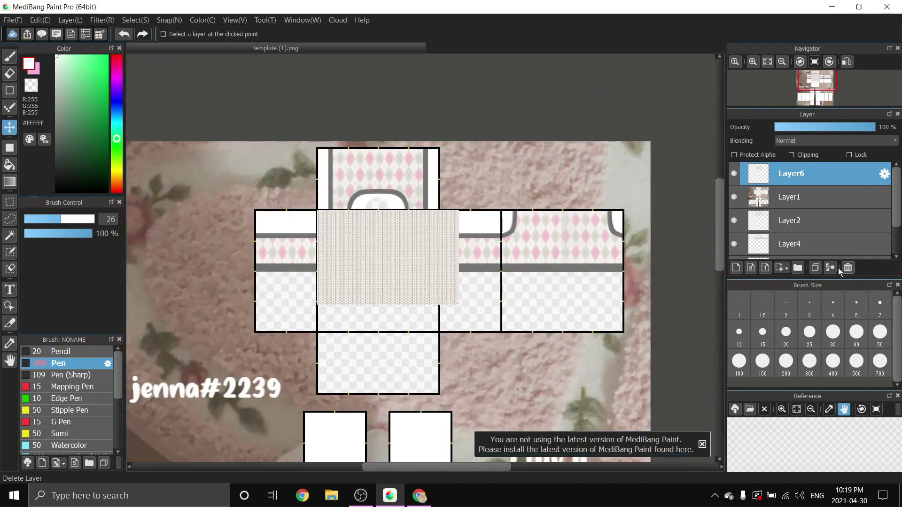
scroll(519, 283, "up", 5)
scroll(513, 204, "down", 5)
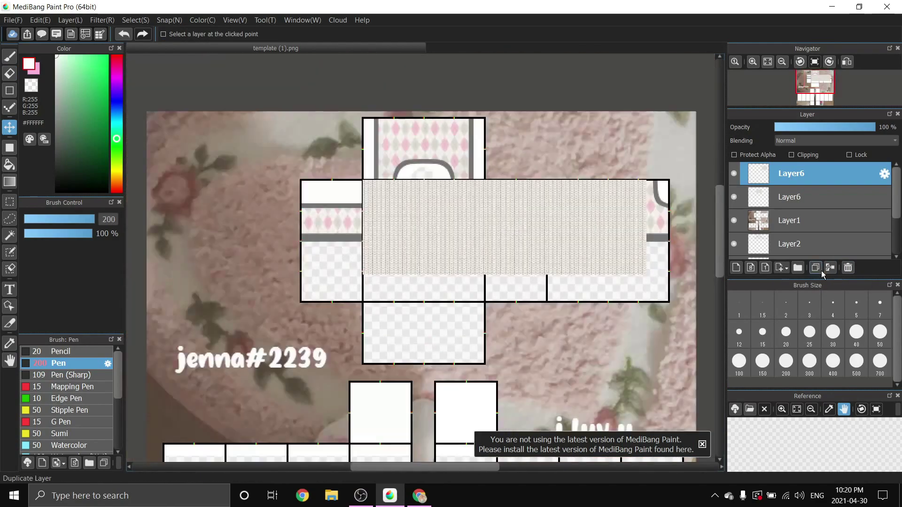
left_click_drag(481, 245, 489, 242)
scroll(364, 238, "up", 5)
scroll(365, 239, "down", 5)
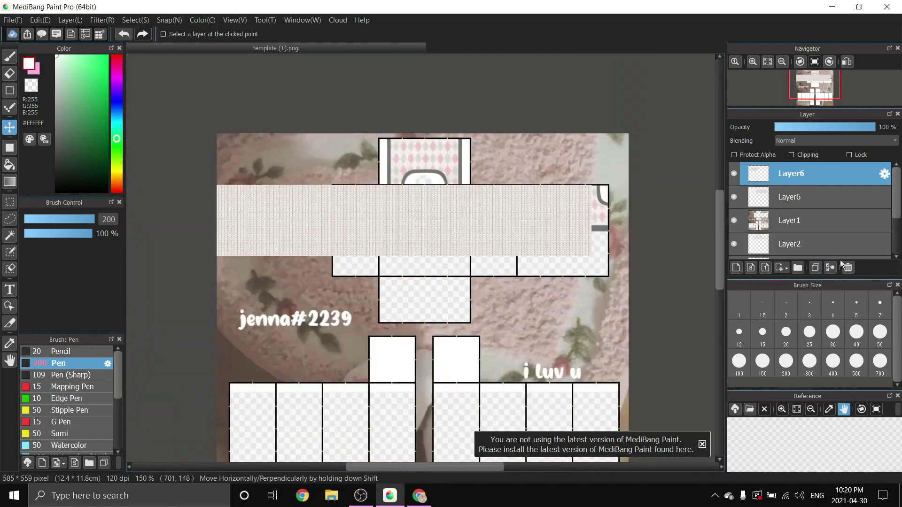
scroll(505, 190, "up", 3)
scroll(504, 190, "down", 3)
Stack a second knit strip above the first, align its ribs with the lower one, and merge the two Layer6 layers.
scroll(560, 211, "up", 2)
left_click_drag(474, 209, 506, 210)
scroll(594, 215, "down", 2)
scroll(395, 224, "up", 3)
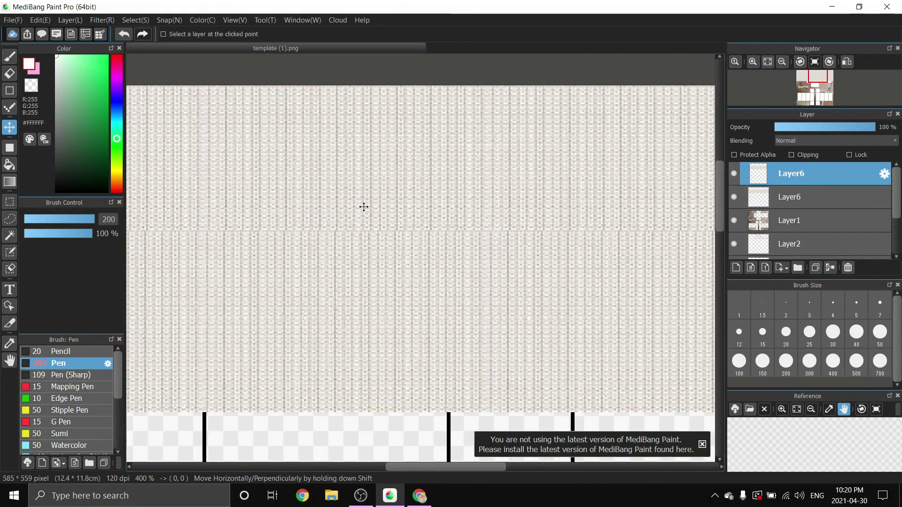
left_click_drag(363, 205, 362, 204)
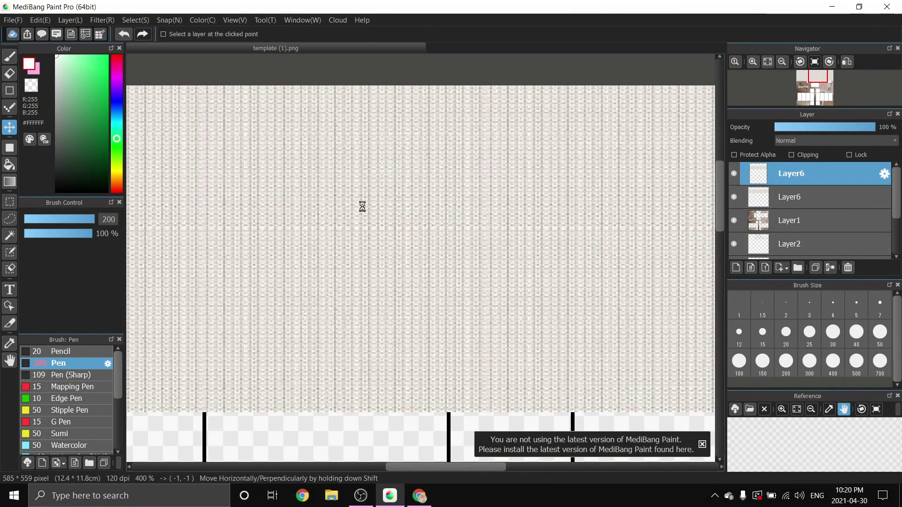
scroll(362, 205, "down", 3)
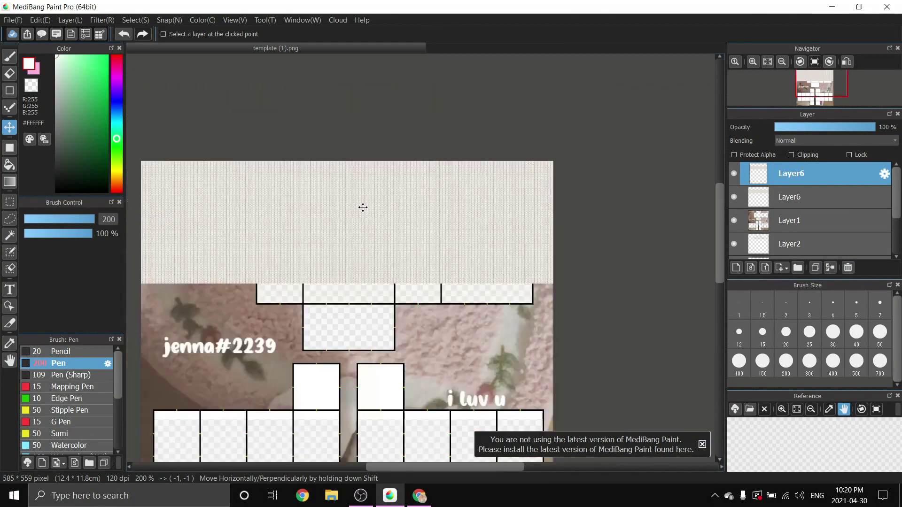
left_click(830, 269)
Move the merged knit texture layer, Layer6, between Layer2 and Layer4 in the layer stack.
scroll(480, 249, "down", 2)
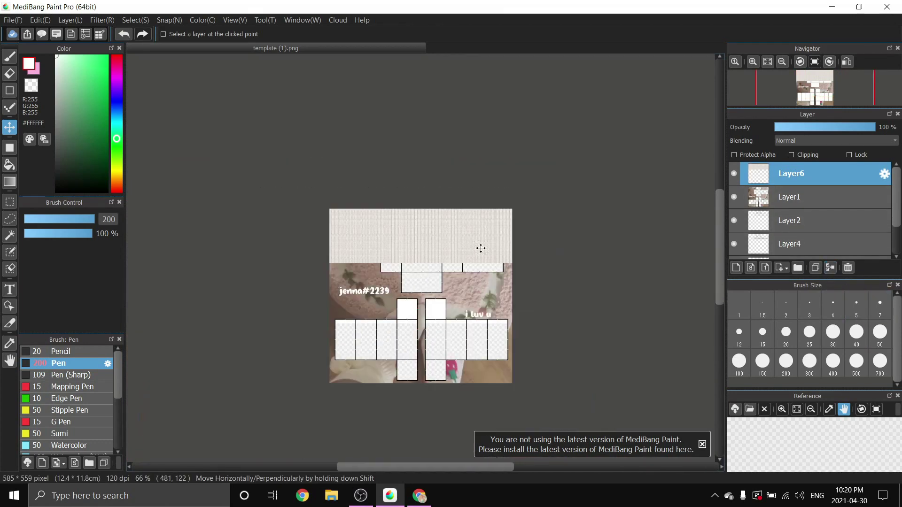
scroll(481, 249, "up", 2)
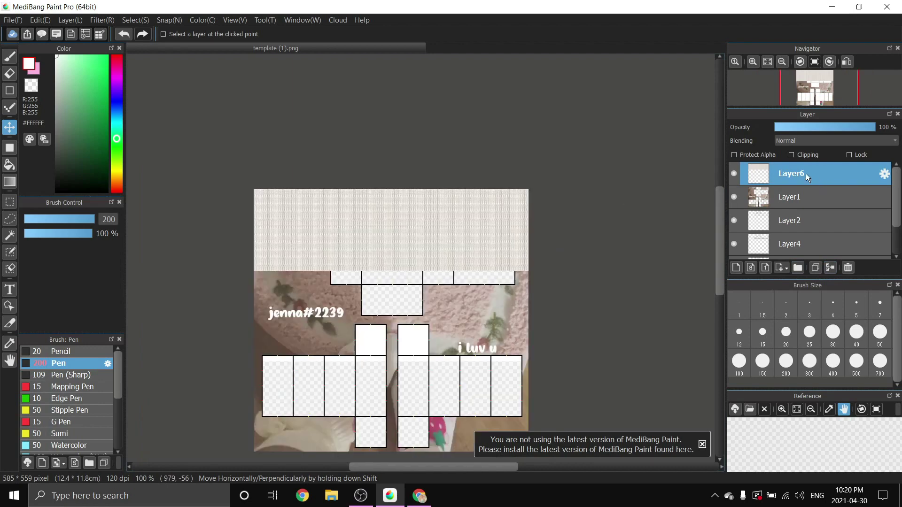
left_click_drag(780, 171, 787, 228)
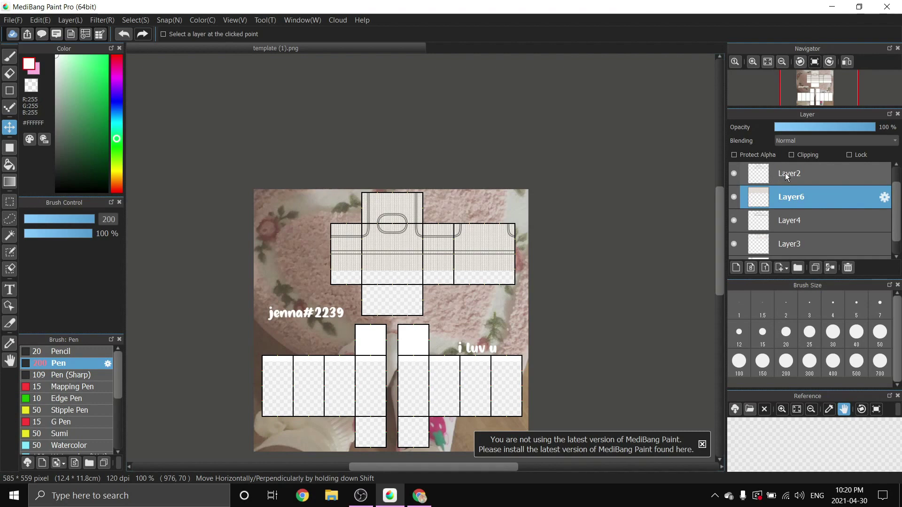
Select the torso area below the hem, delete the knit texture there on Layer6, and deselect.
scroll(372, 305, "up", 2)
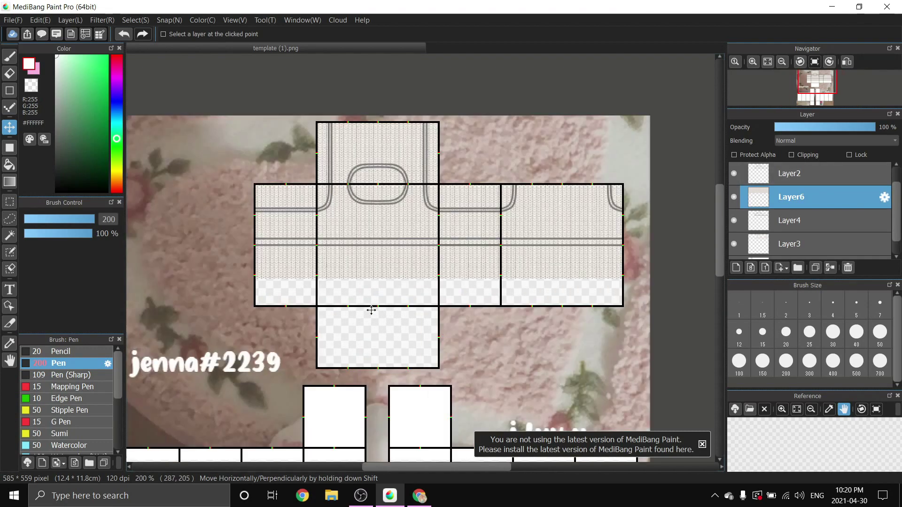
left_click(10, 202)
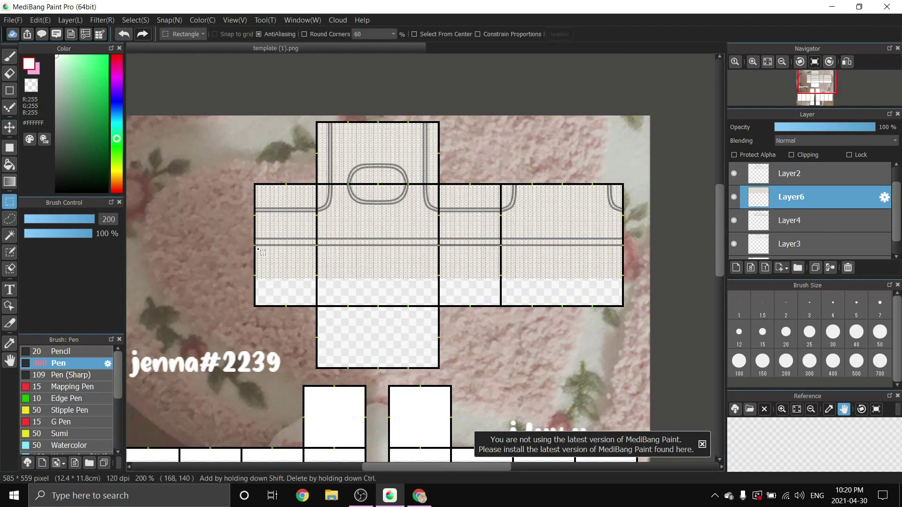
left_click_drag(261, 251, 676, 350)
scroll(502, 221, "up", 1)
key("Delete")
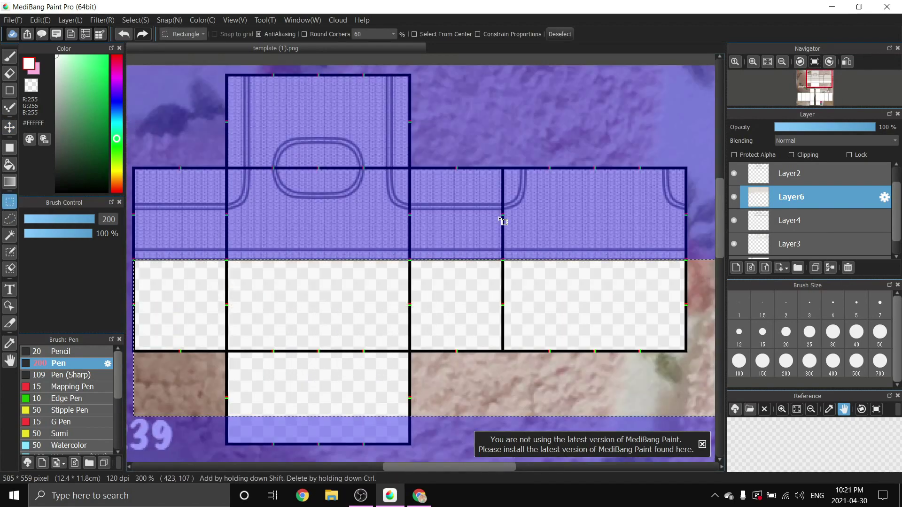
key("ctrl+d")
scroll(502, 220, "down", 1)
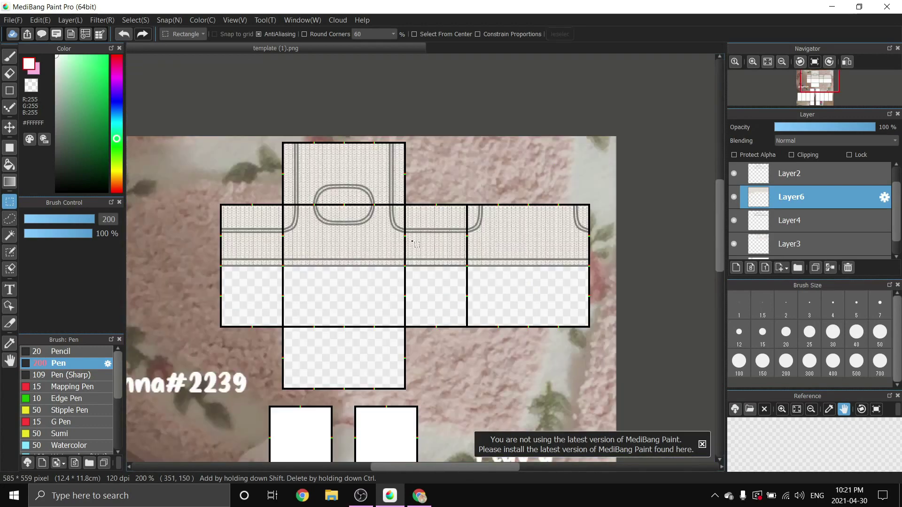
Select and delete the knit texture on Layer6 along the right shoulder strip and the upper part of the right armhole, then deselect.
scroll(422, 174, "up", 1)
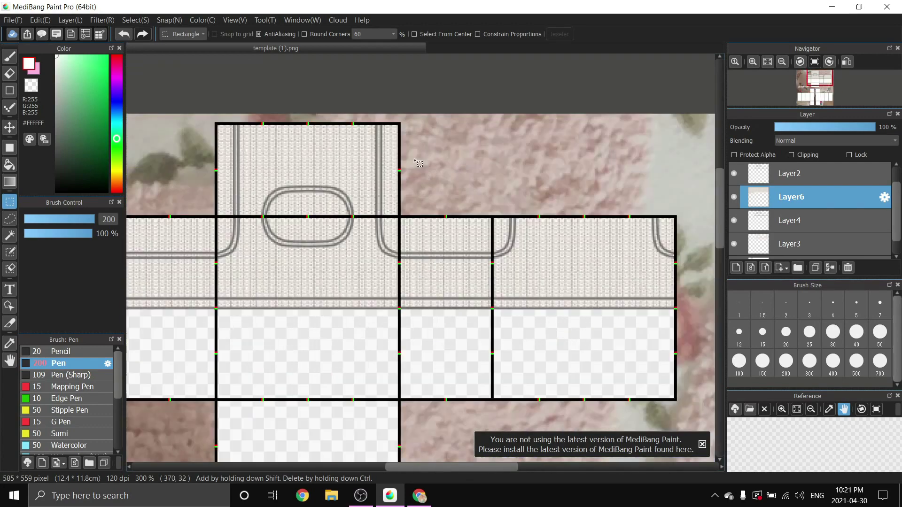
scroll(417, 178, "up", 2)
left_click_drag(350, 78, 562, 301)
key("Delete")
left_click_drag(350, 260, 628, 314)
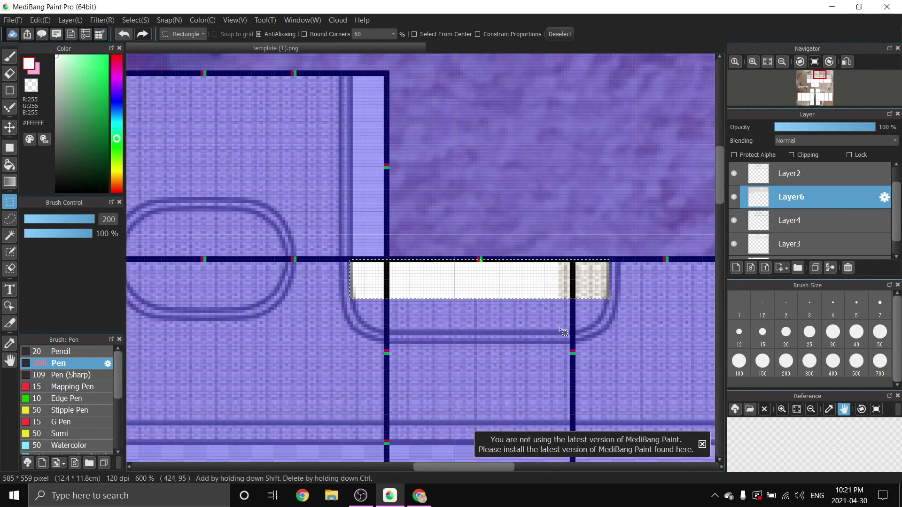
key("Delete")
key("ctrl+d")
Erase the leftover knit texture on Layer6 inside the right armhole and at the back panel's outer armhole corner.
key("e")
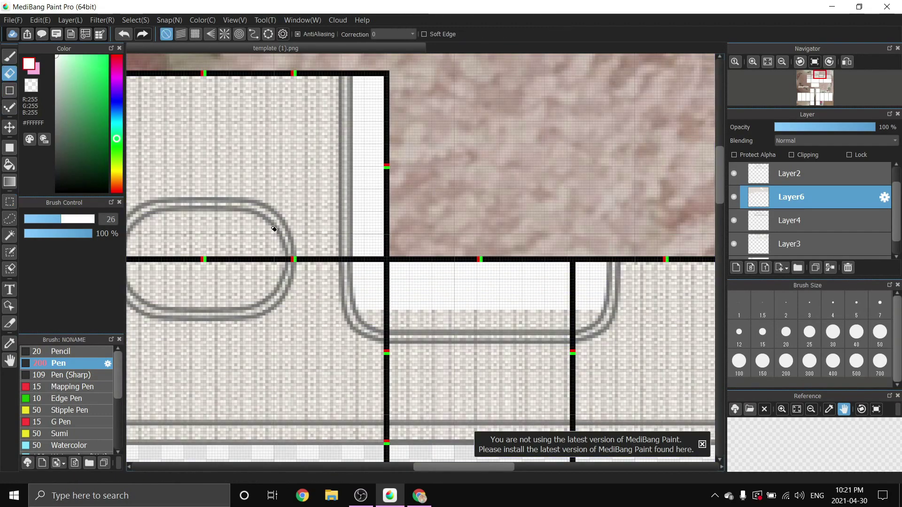
scroll(355, 226, "up", 3)
scroll(372, 222, "down", 2)
scroll(428, 210, "up", 2)
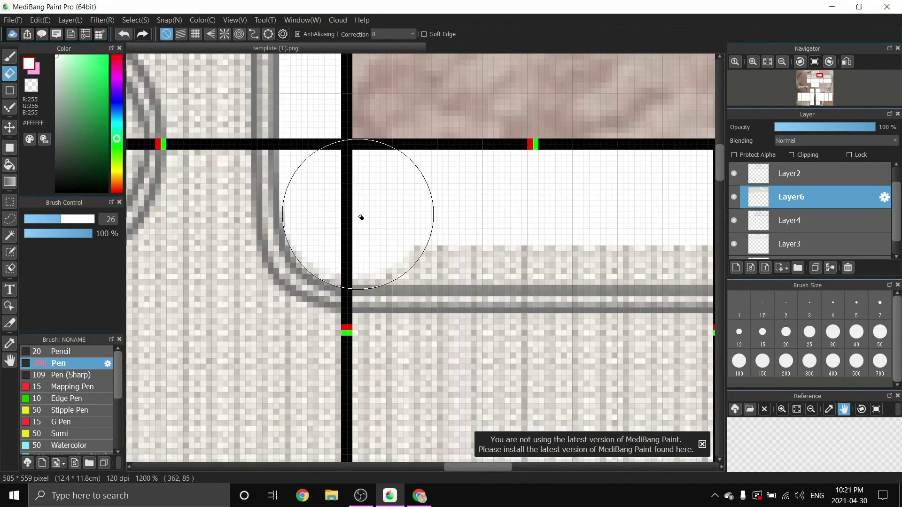
left_click_drag(358, 216, 530, 209)
left_click_drag(600, 233, 393, 234)
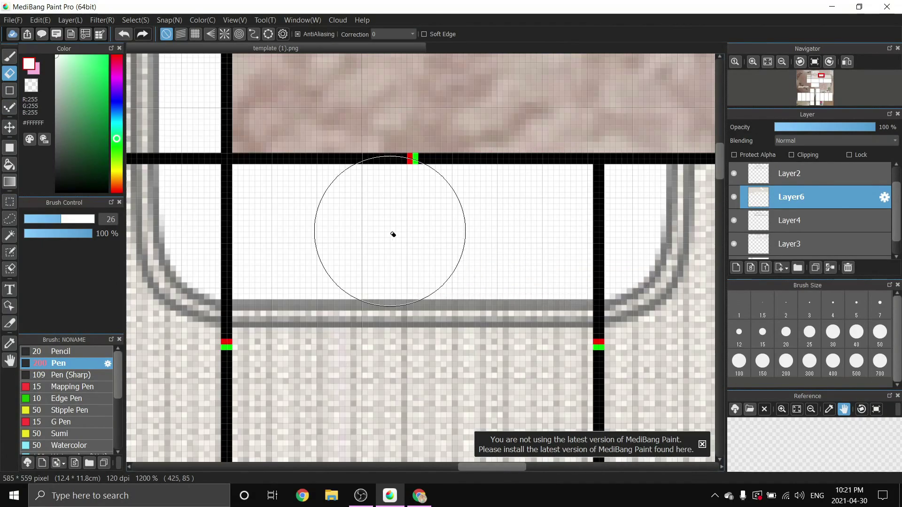
scroll(560, 175, "down", 3)
left_click_drag(559, 174, 540, 160)
Erase the knit texture on Layer6 inside the oval neckline and at the inner corner of the left armhole.
scroll(327, 188, "up", 2)
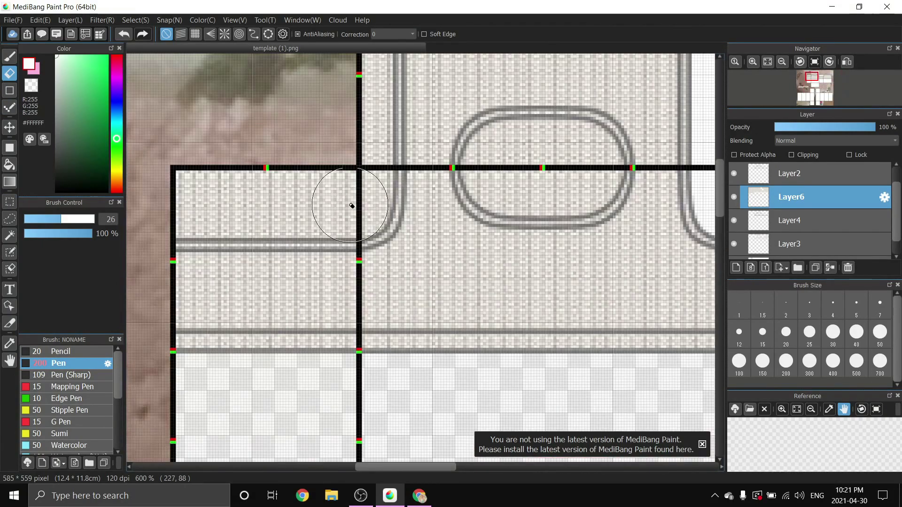
scroll(338, 194, "up", 1)
scroll(320, 184, "down", 1)
scroll(350, 233, "up", 1)
mouse_move(349, 233)
left_mouse_down()
mouse_move(444, 248)
mouse_move(510, 248)
mouse_move(527, 204)
mouse_move(366, 198)
left_mouse_up()
scroll(426, 221, "down", 2)
scroll(426, 221, "down", 2)
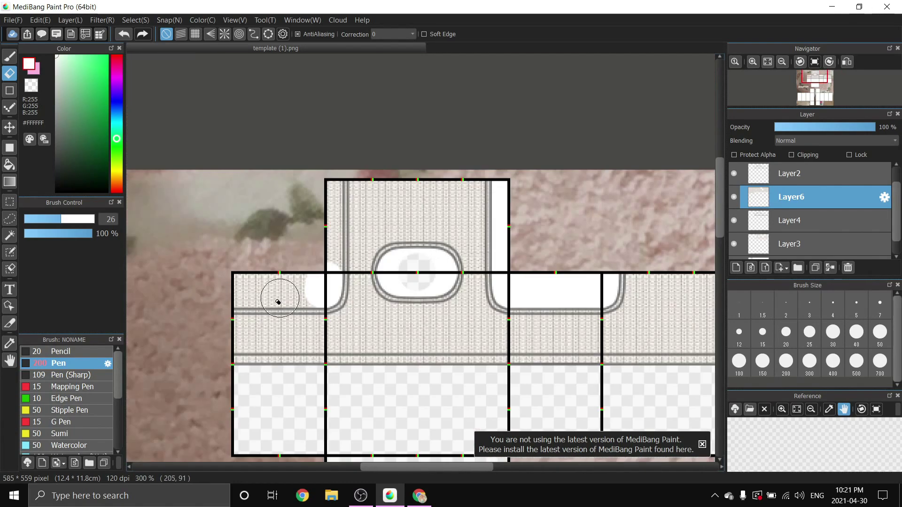
Select and delete the remaining knit texture from the left armhole and the left shoulder strip.
scroll(376, 302, "up", 3)
key("m")
left_click_drag(150, 228, 413, 348)
left_click(449, 355)
scroll(449, 355, "down", 2)
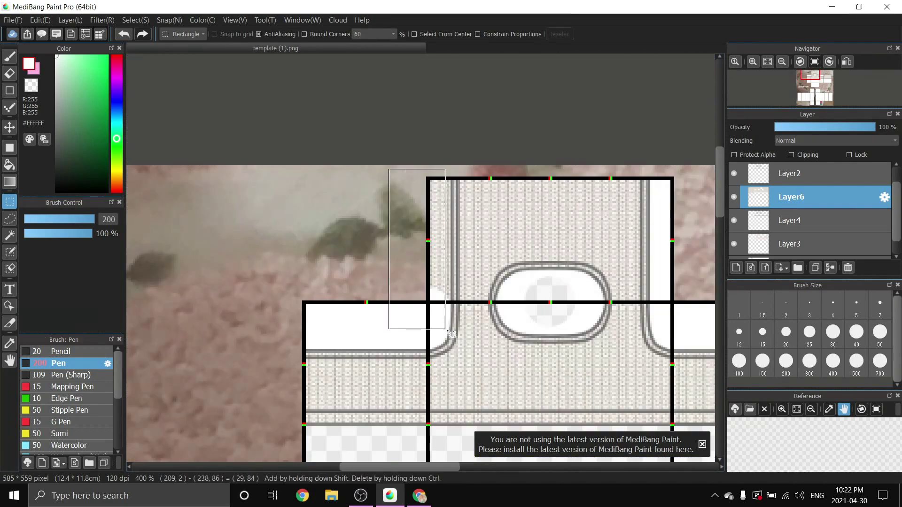
scroll(423, 282, "down", 2)
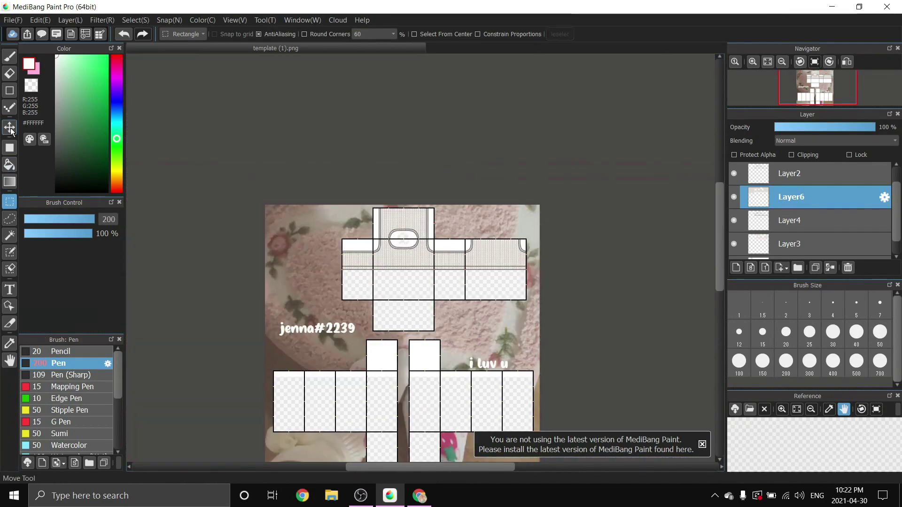
Set Layer6's blending mode to Overlay and lower the layer's opacity.
left_click(10, 128)
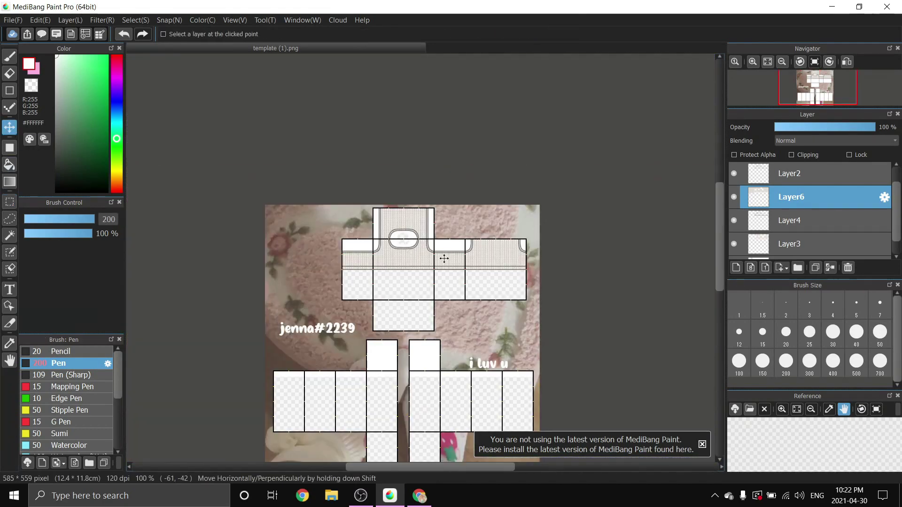
scroll(404, 257, "up", 2)
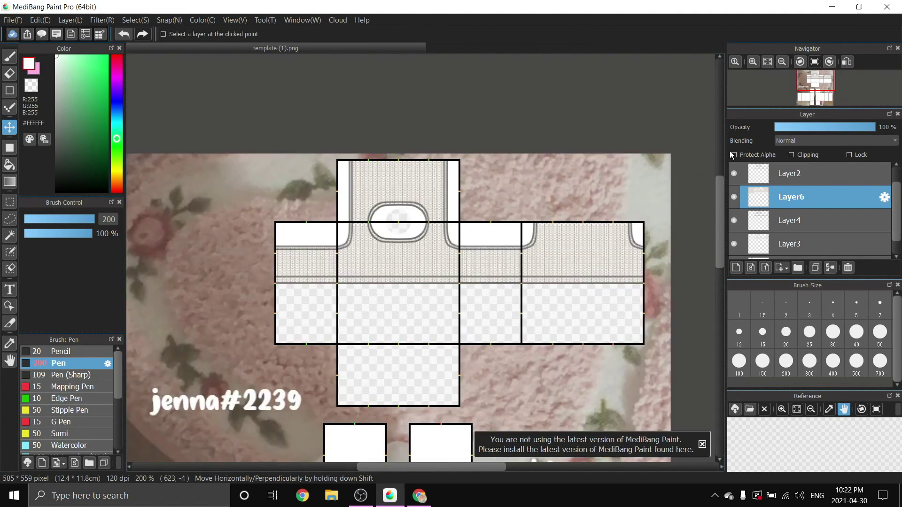
left_click(789, 142)
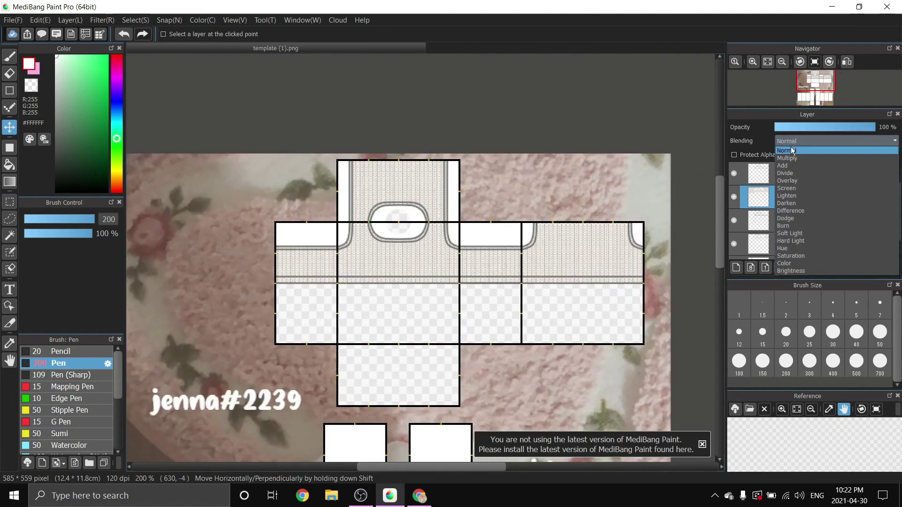
left_click(787, 181)
scroll(384, 236, "down", 1)
scroll(384, 236, "up", 1)
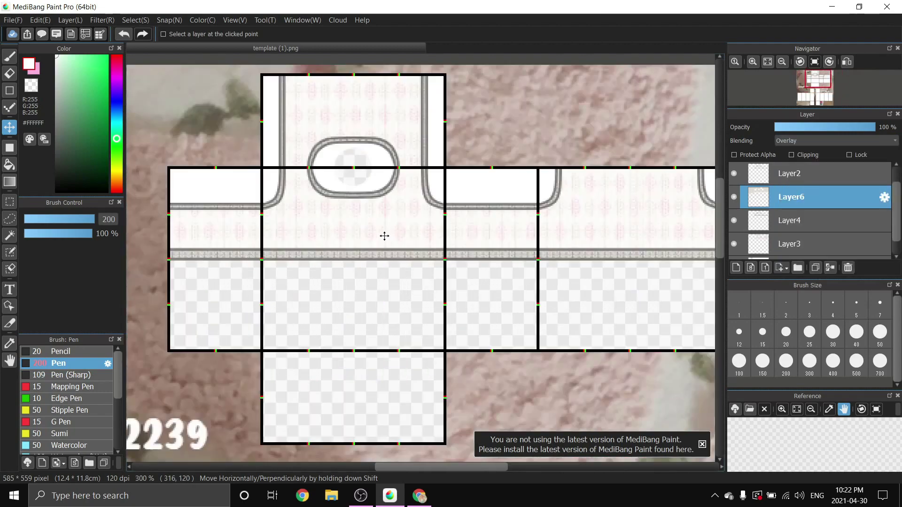
scroll(385, 236, "down", 1)
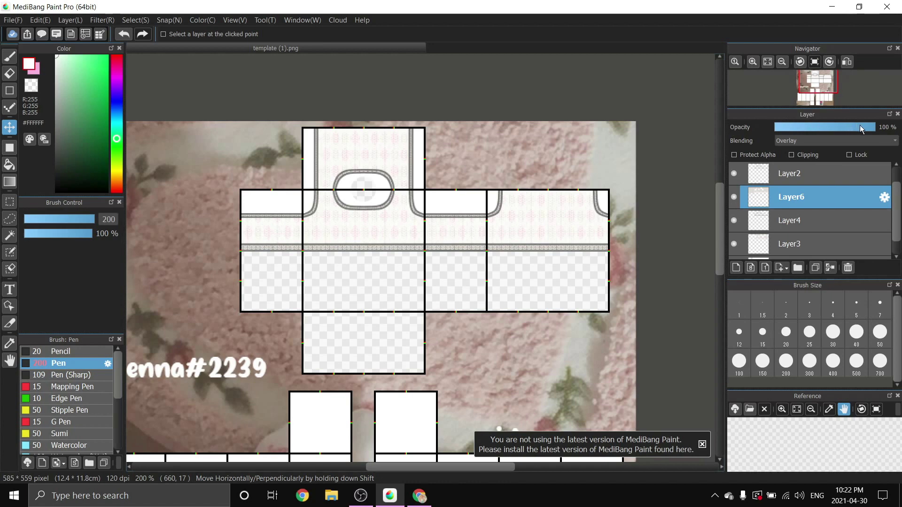
left_click_drag(863, 129, 771, 135)
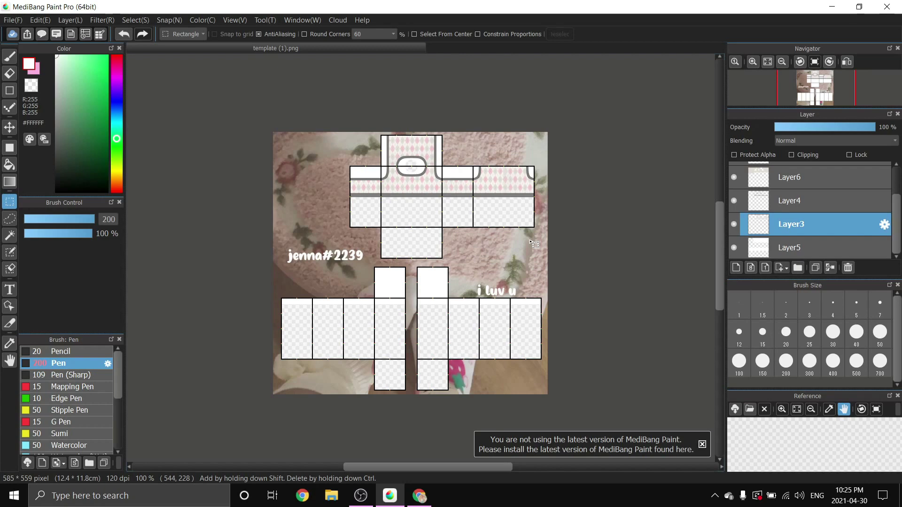
Open shading lines.png as a new layer directly above Layer5 and position it over the torso and sleeve panels.
left_click(766, 246)
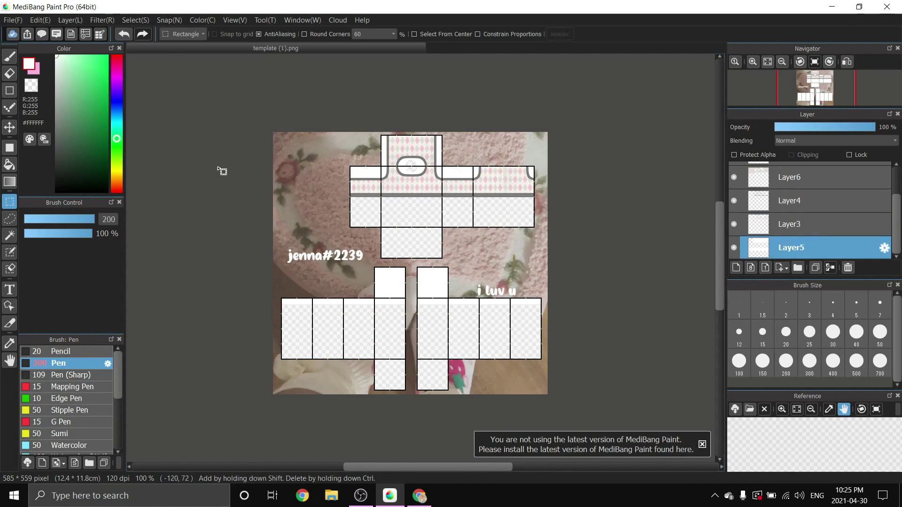
left_click(13, 22)
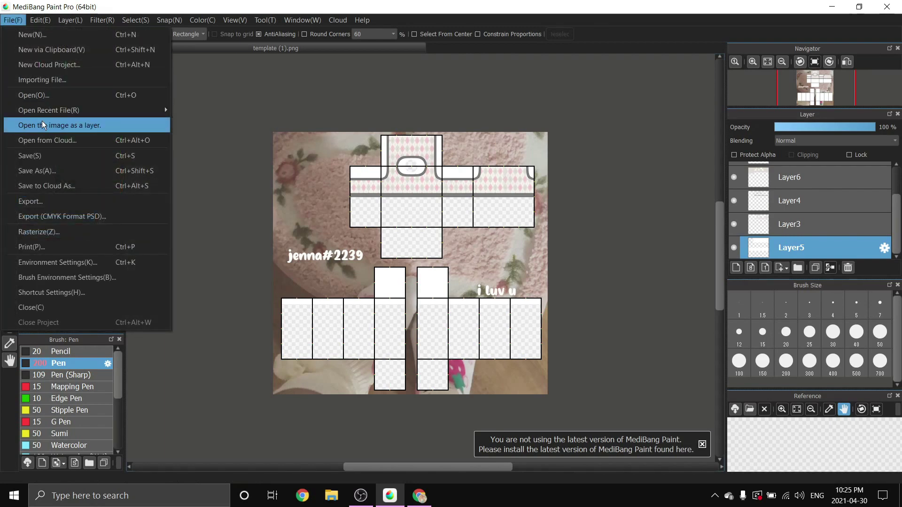
left_click(41, 125)
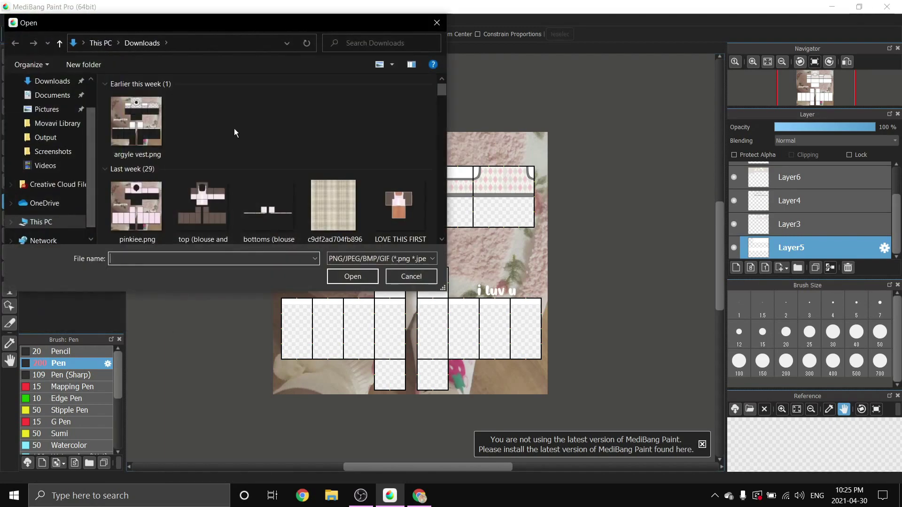
type("shading")
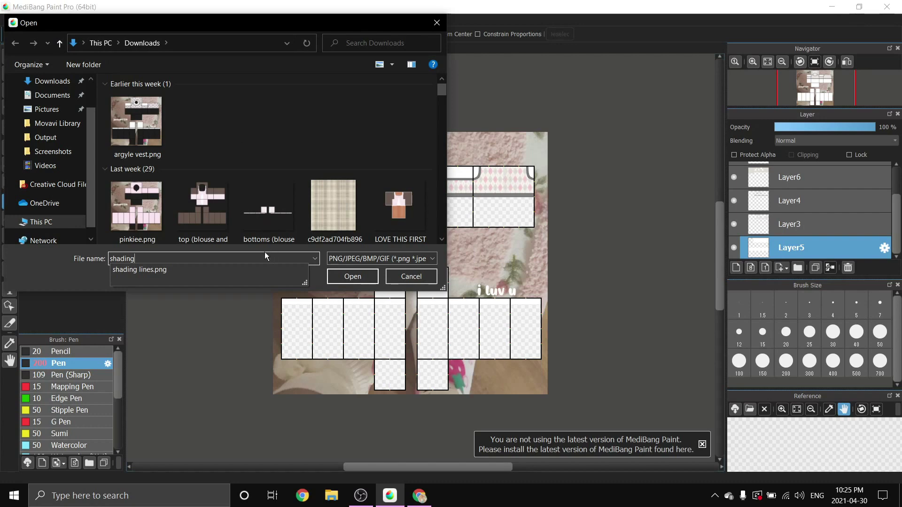
left_click(256, 275)
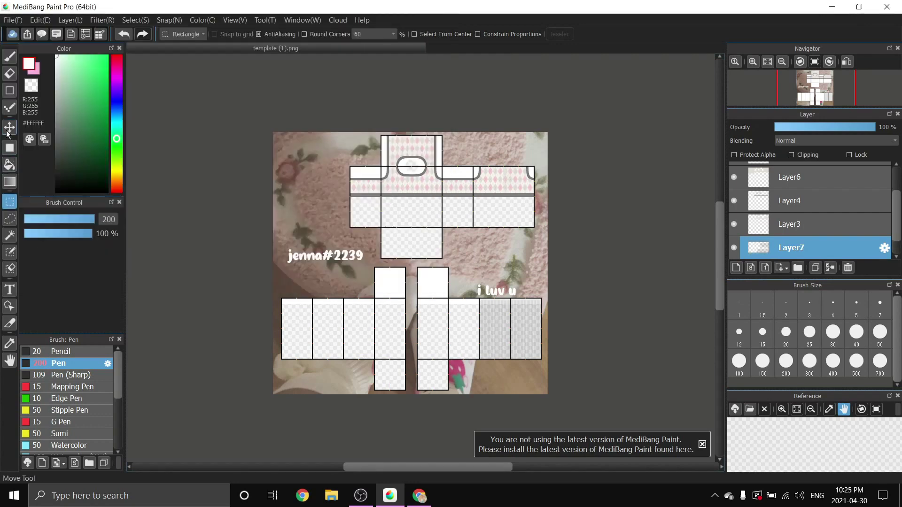
left_click(8, 131)
mouse_move(606, 336)
left_mouse_down()
mouse_move(463, 303)
mouse_move(445, 322)
left_mouse_up()
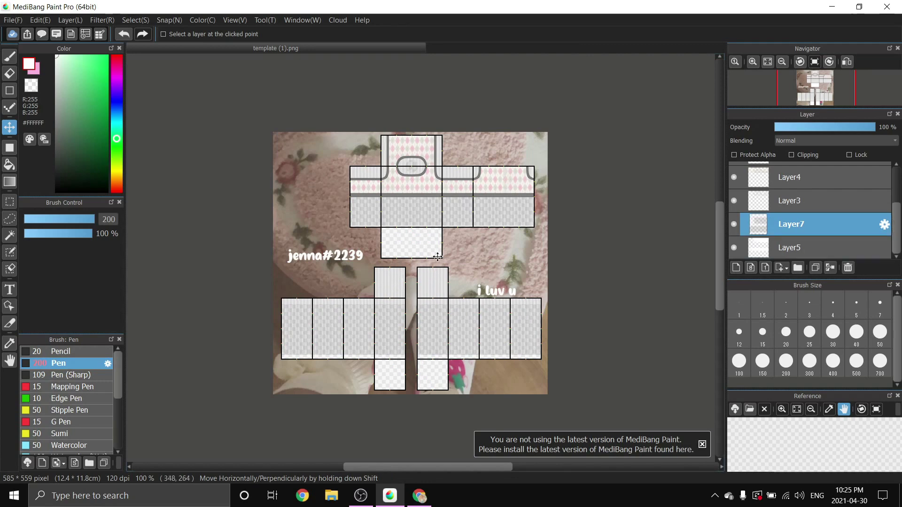
Select and delete the shading lines on Layer7 from the sleeve panels below the short sleeve edge, then deselect.
scroll(421, 359, "up", 2)
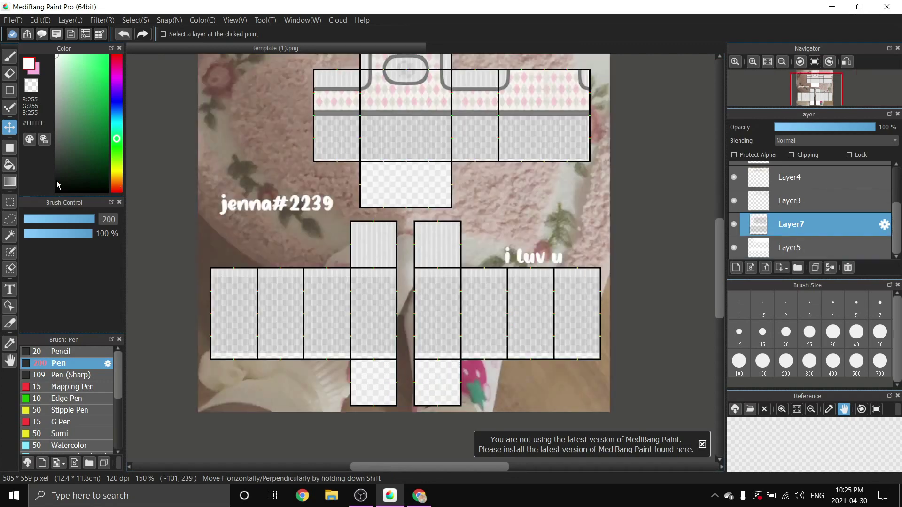
left_click(14, 209)
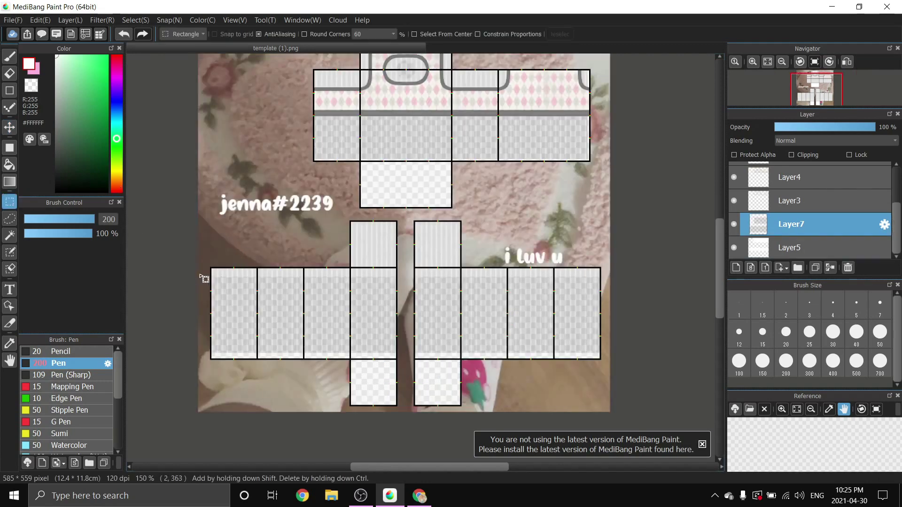
left_click_drag(210, 278, 661, 369)
scroll(333, 303, "up", 2)
key("Delete")
scroll(437, 221, "up", 3)
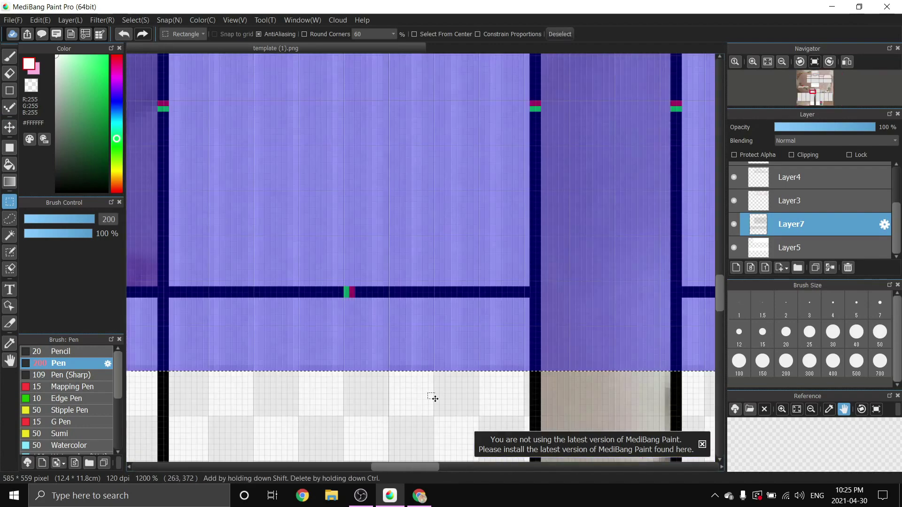
key("Delete")
key("ctrl+d")
Select and delete the shading lines on Layer7 from the torso area below the hem, then deselect.
scroll(404, 301, "down", 5)
scroll(348, 119, "up", 1)
left_click_drag(254, 192, 677, 277)
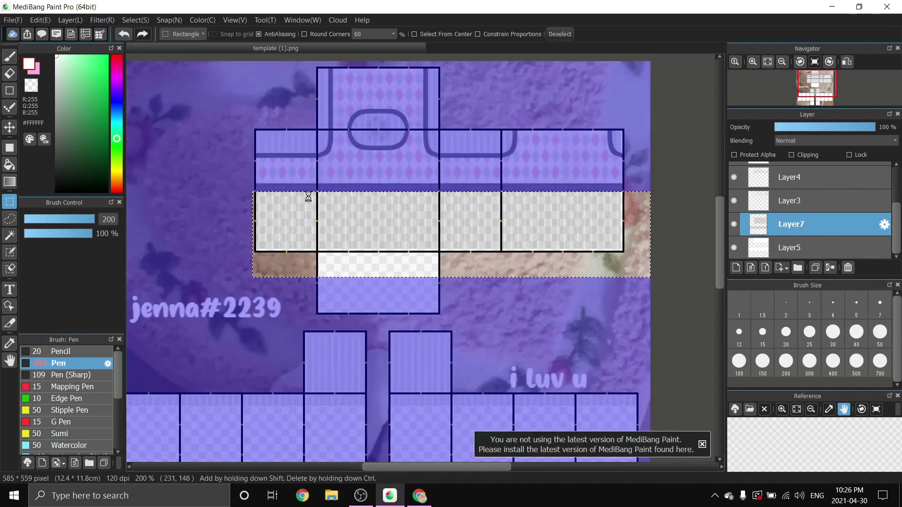
scroll(307, 193, "up", 4)
key("Delete")
key("ctrl+d")
Erase the shading lines on Layer7 at the centre of the oval neck opening.
scroll(285, 292, "down", 4)
scroll(362, 184, "up", 1)
scroll(363, 184, "up", 2)
key("e")
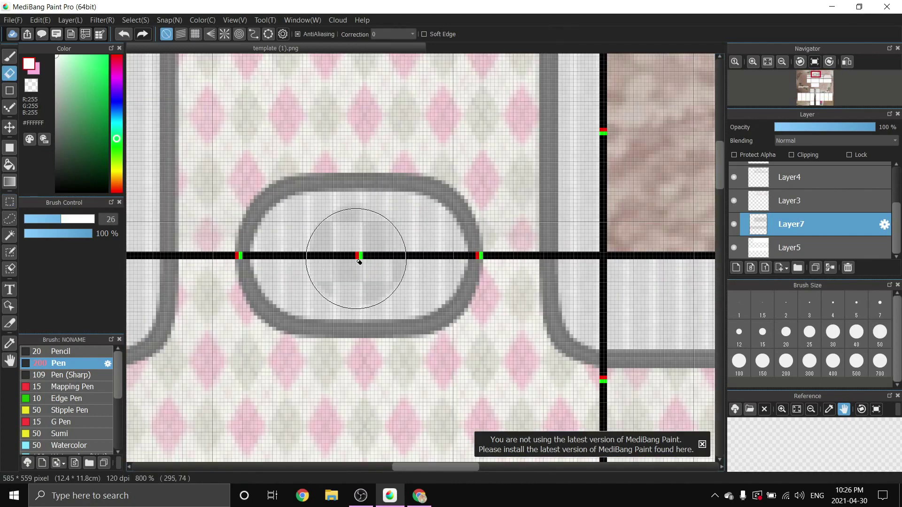
left_click(359, 257)
left_click_drag(359, 256, 361, 258)
scroll(362, 258, "down", 4)
scroll(359, 282, "up", 1)
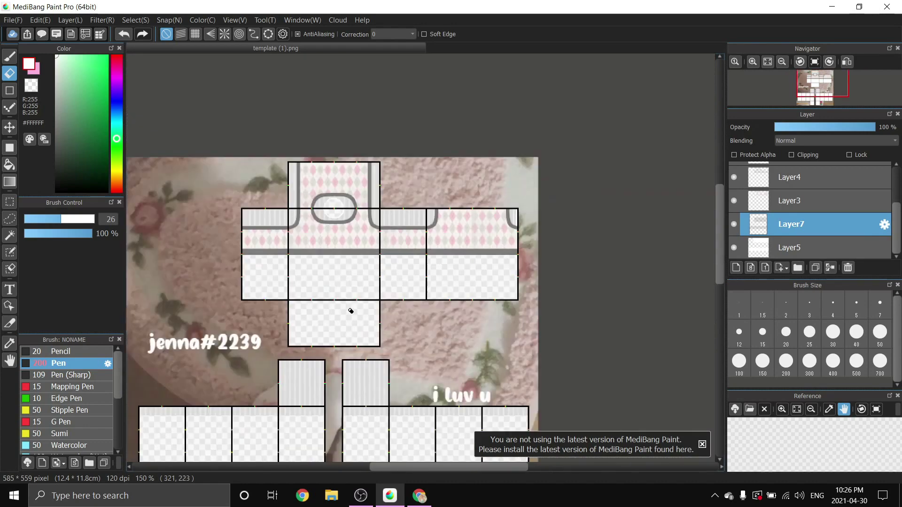
Reduce the opacity of the shading lines layer, Layer7, to 22%.
left_click(813, 126)
left_click(796, 125)
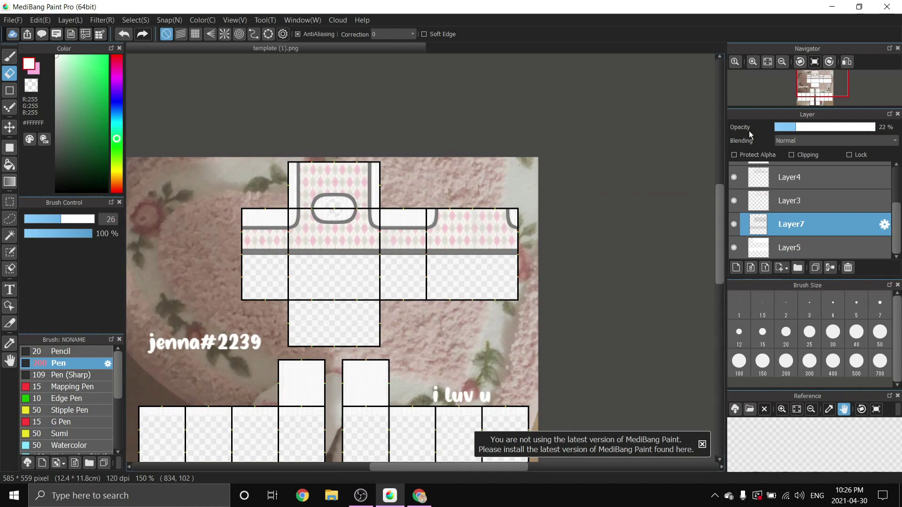
scroll(299, 202, "down", 1)
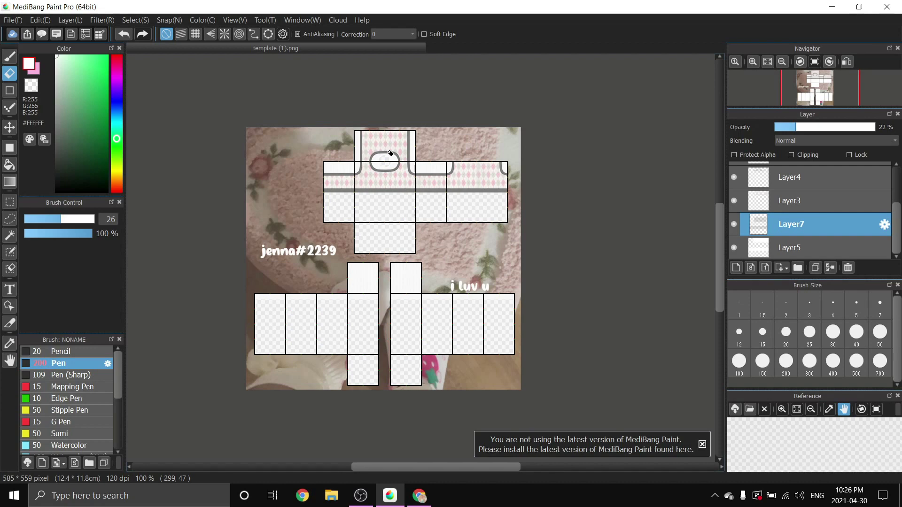
Save the shirt in the Downloads folder as a transparent PNG named "argyle vest test".
left_click(13, 20)
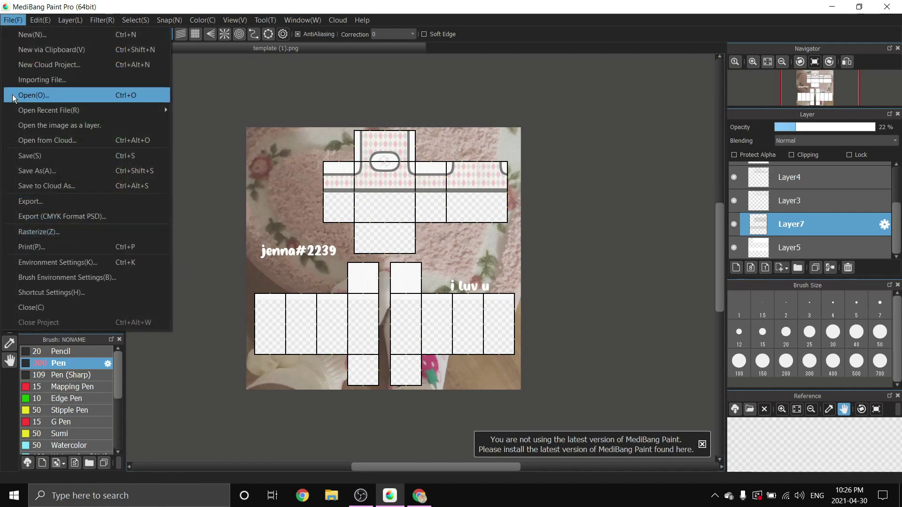
left_click(27, 173)
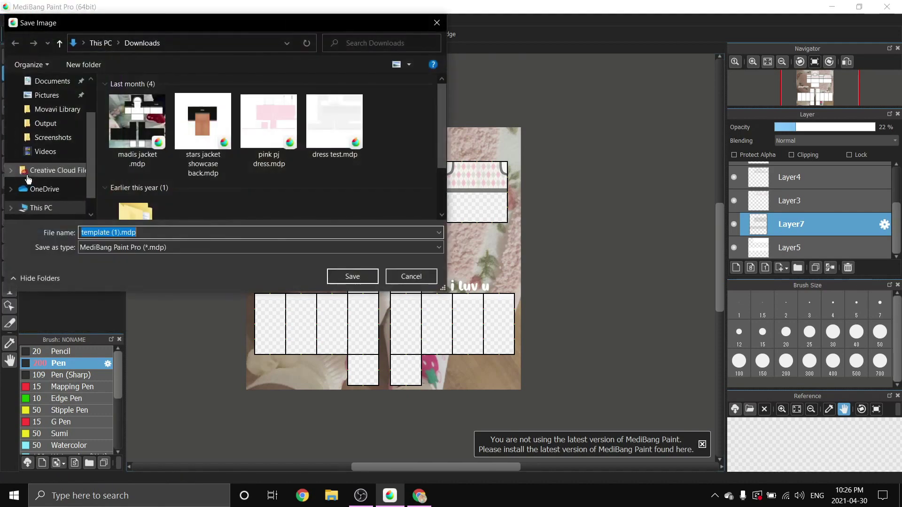
left_click(97, 249)
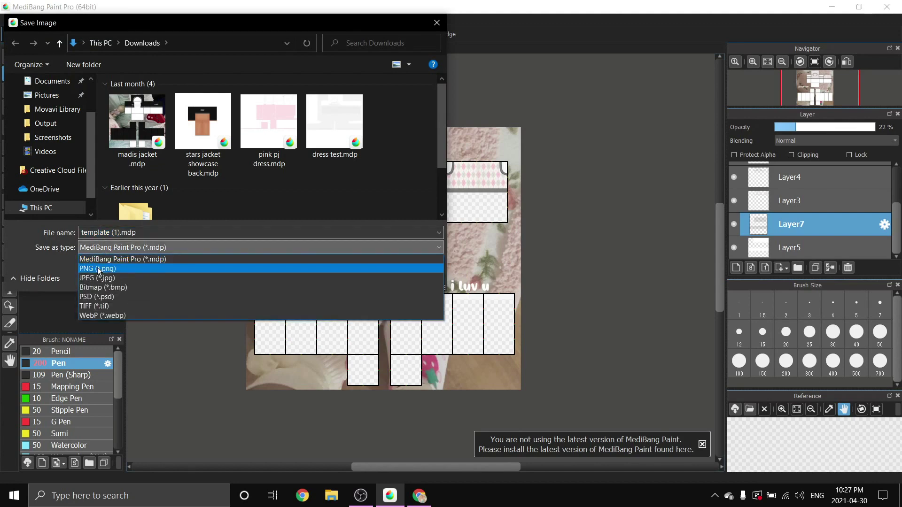
left_click(98, 271)
left_click(136, 233)
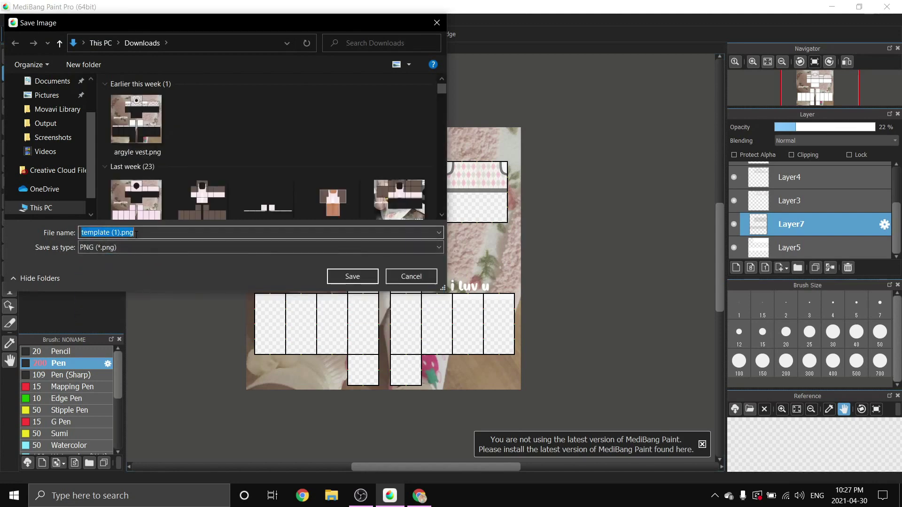
type("argyle vest.png")
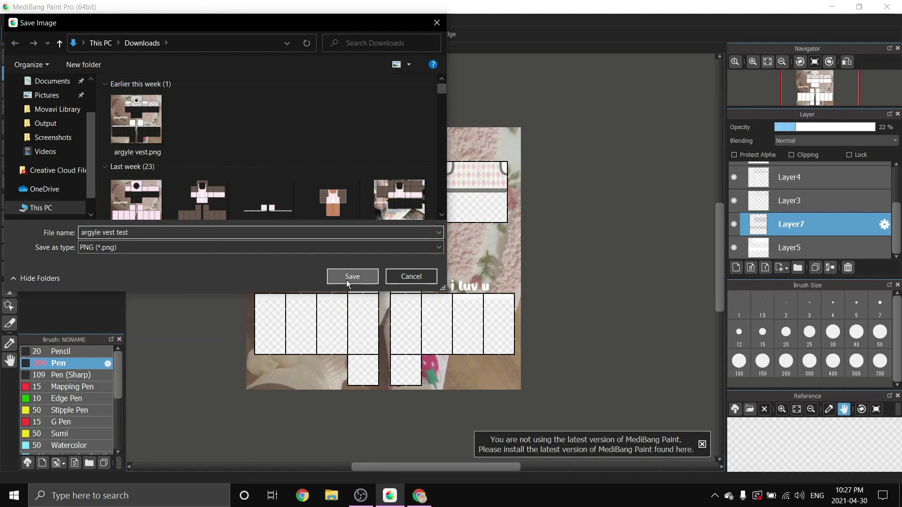
left_click(346, 280)
left_click(526, 260)
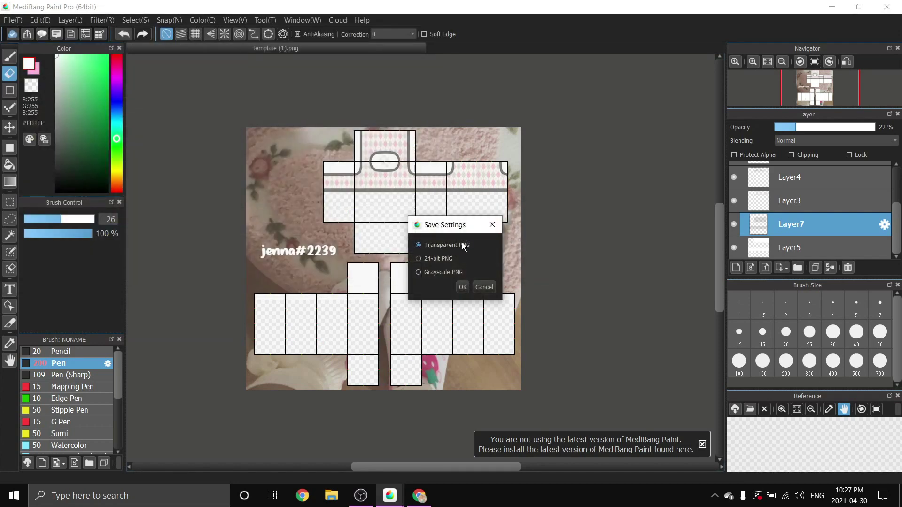
left_click(463, 287)
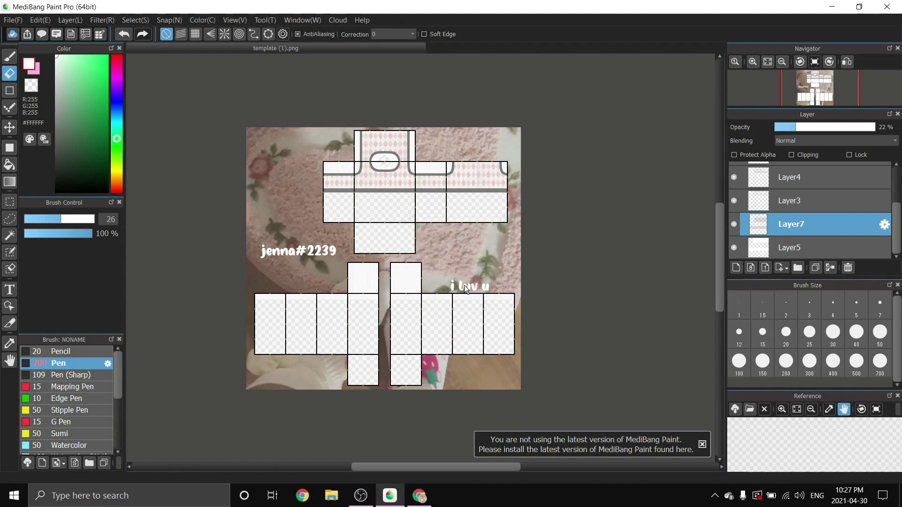